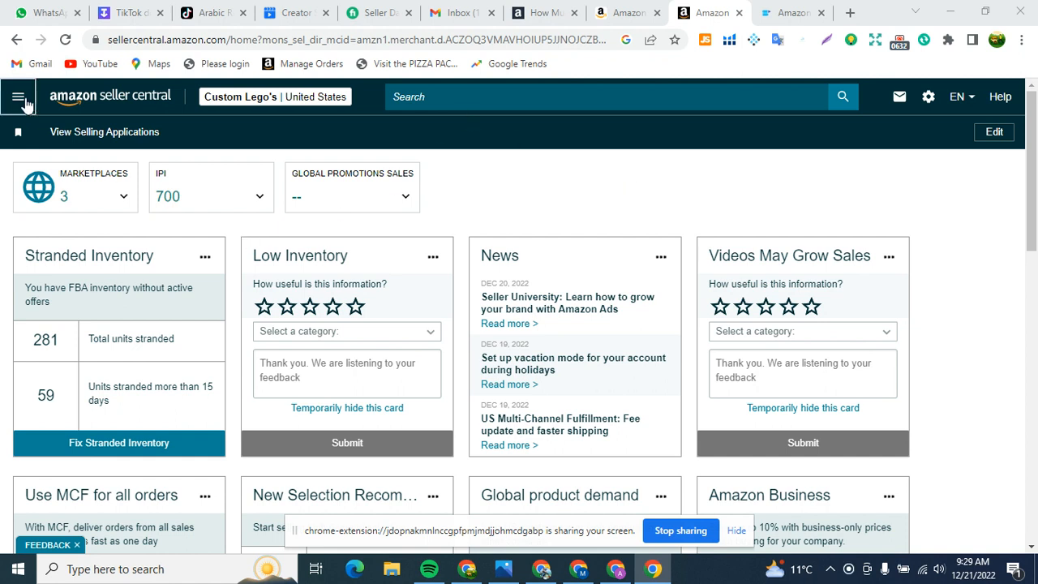
Step: Open the sponsored ads reports list by way of the advertising Campaign Manager
left_click(18, 96)
mouse_move(79, 215)
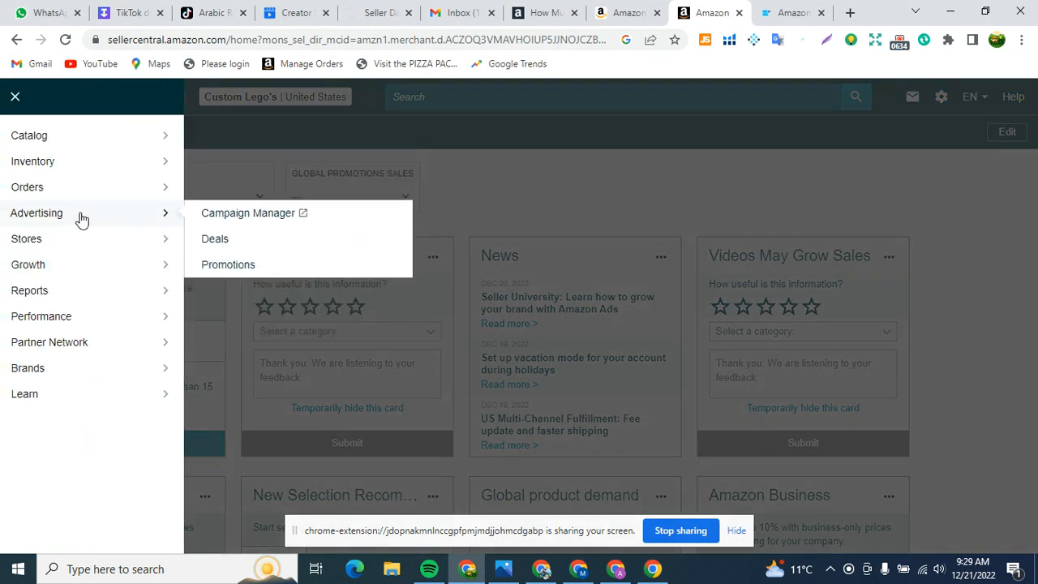
left_click(230, 215)
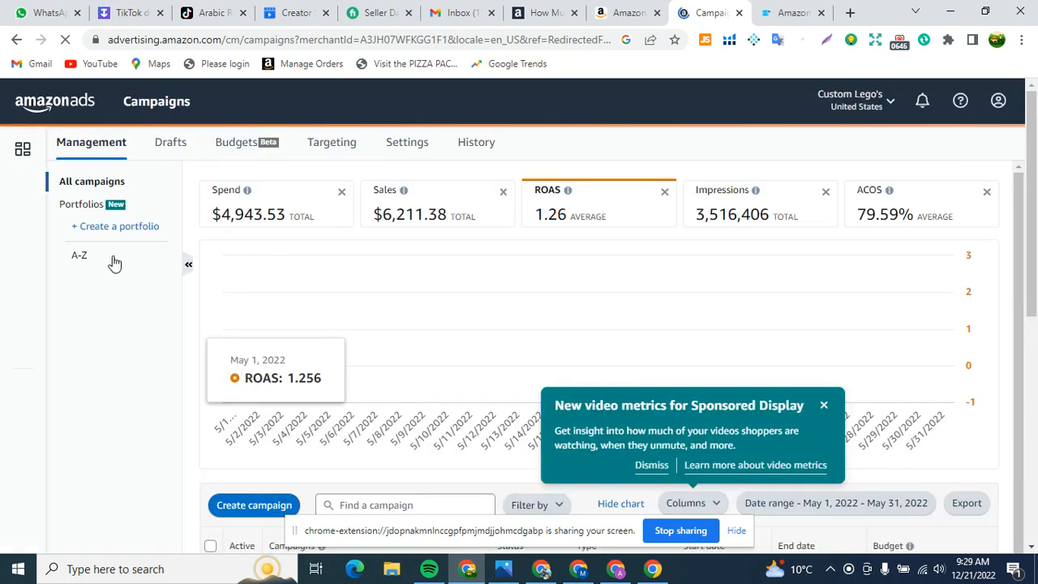
left_click(23, 308)
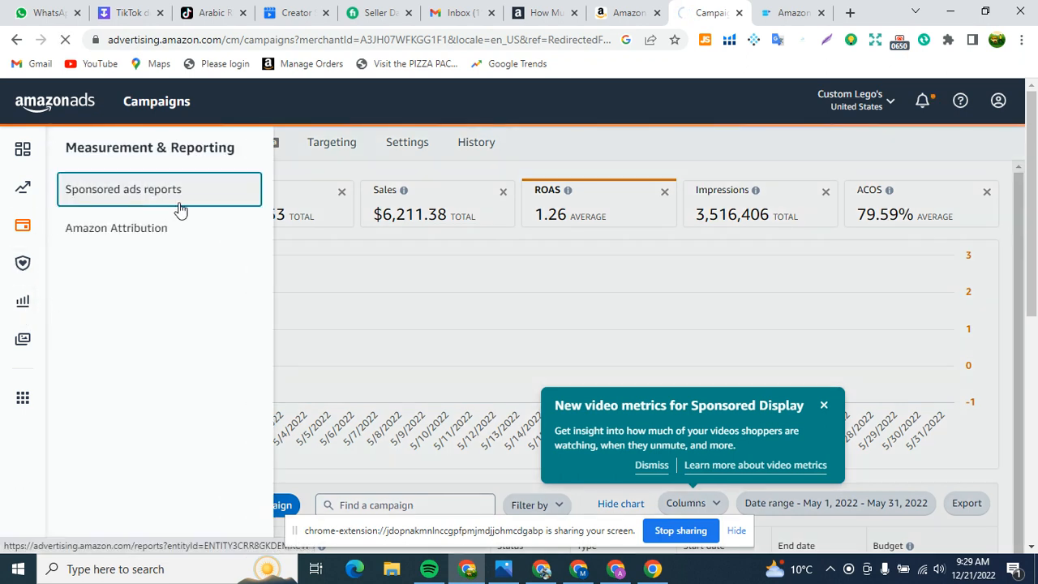
left_click(179, 201)
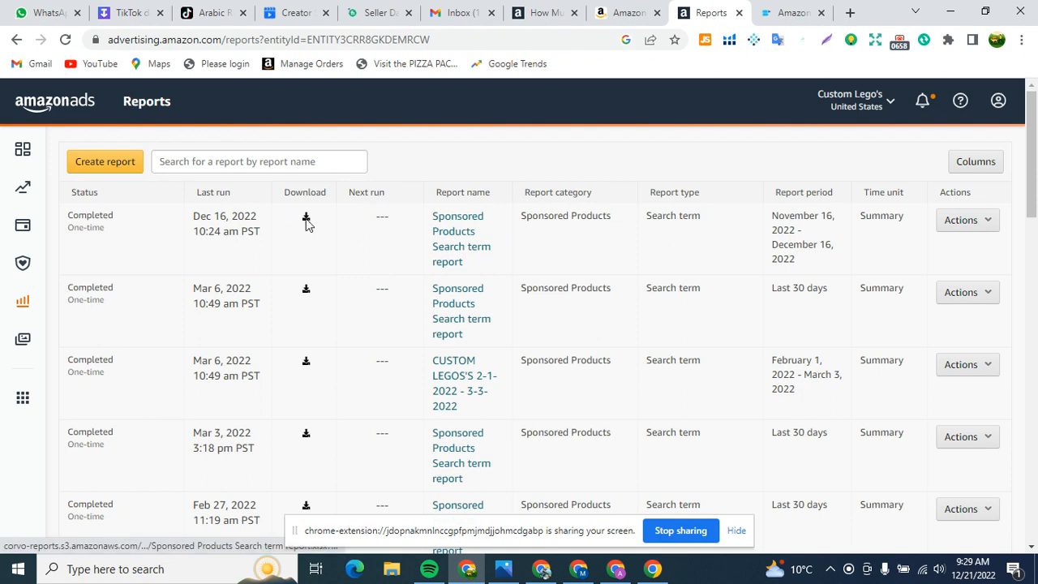
Step: Download the Dec 16, 2022 search term report and open it in Excel, dismissing the document recovery and activation dialogs
left_click(306, 218)
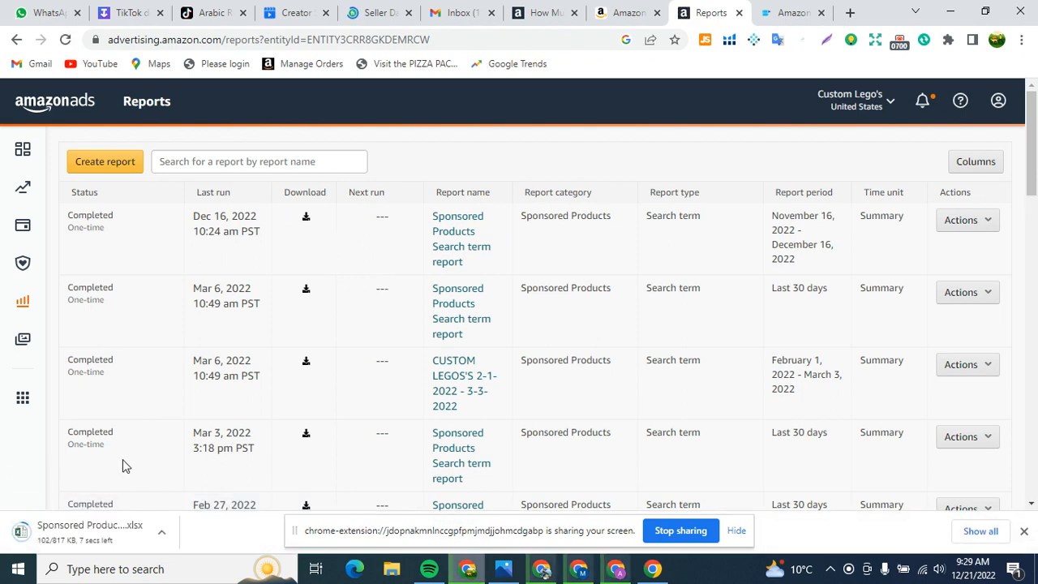
left_click(79, 532)
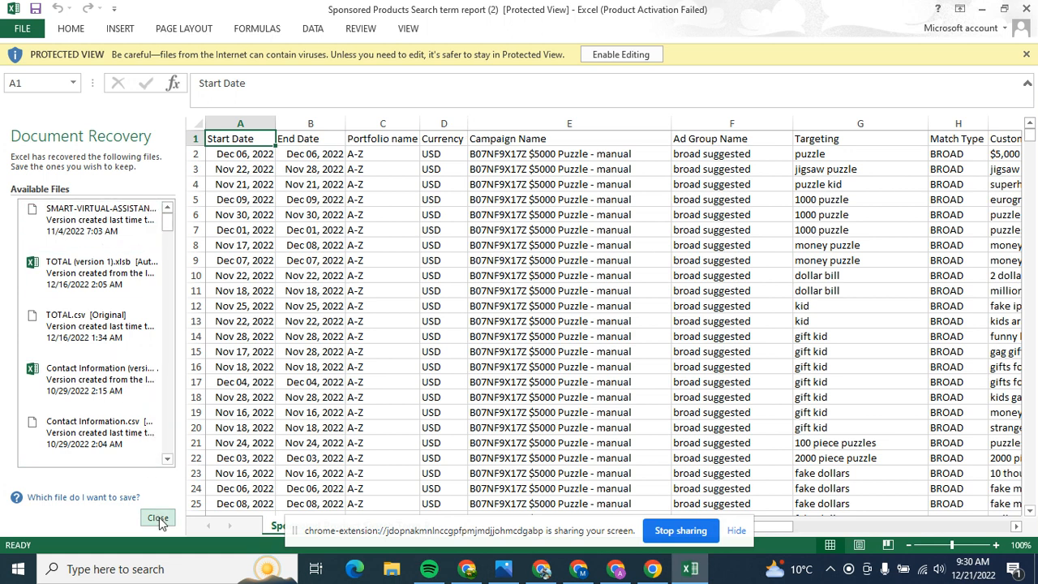
left_click(274, 199)
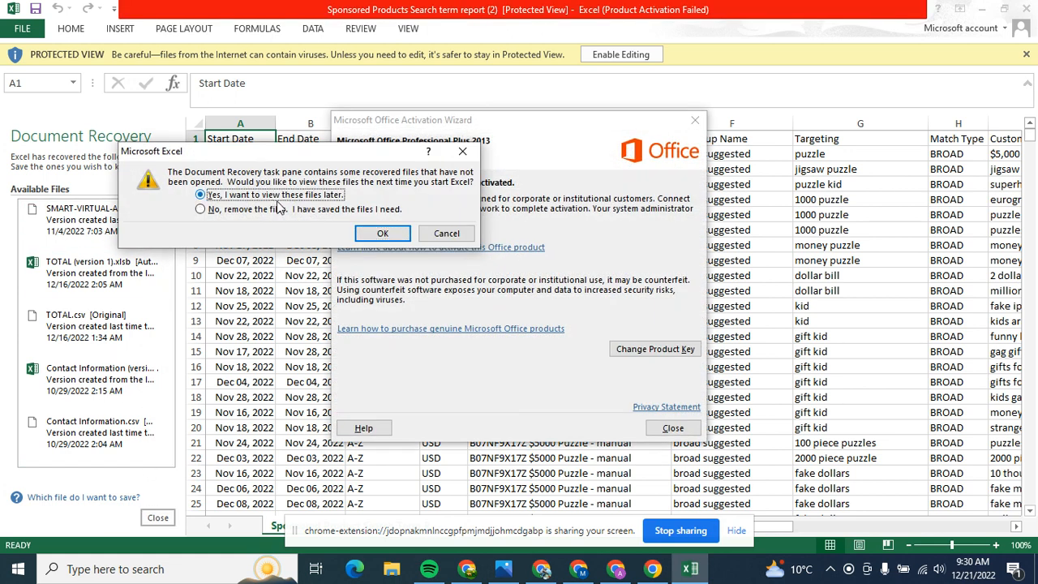
left_click(359, 234)
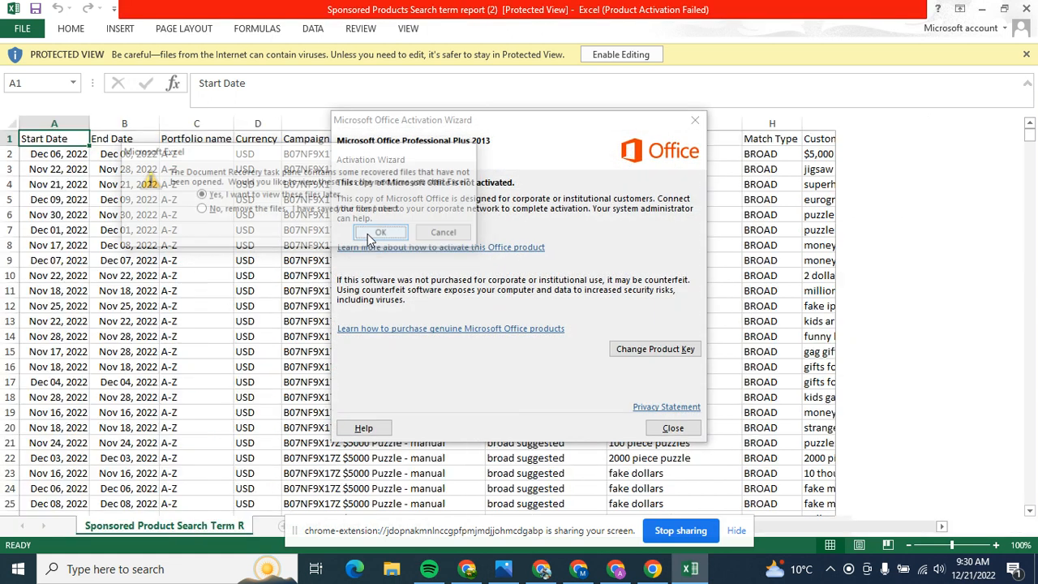
left_click(669, 427)
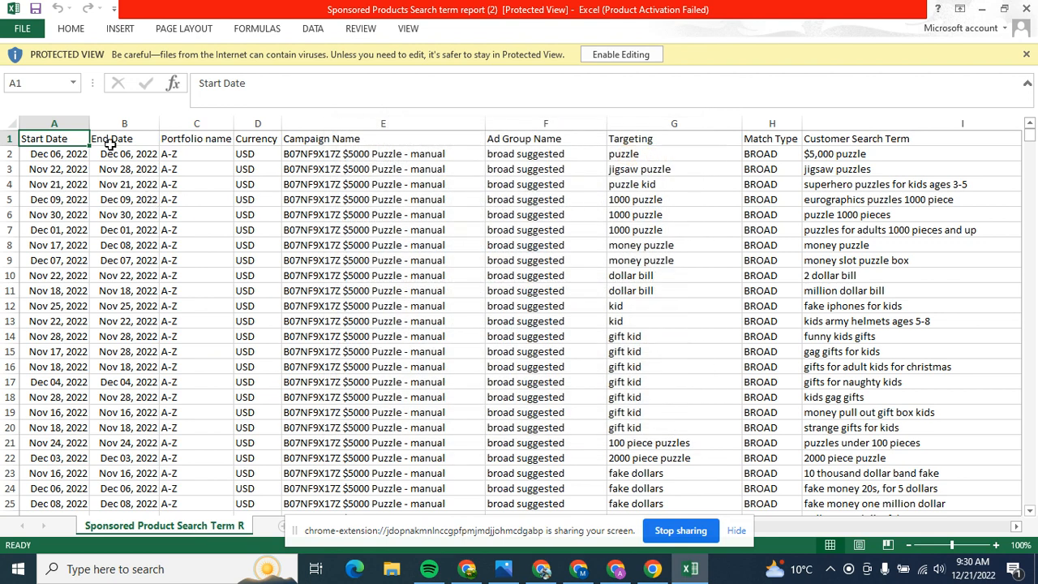
Step: Enable editing of the search term report and add filters to its header row
left_click_drag(553, 533, 907, 457)
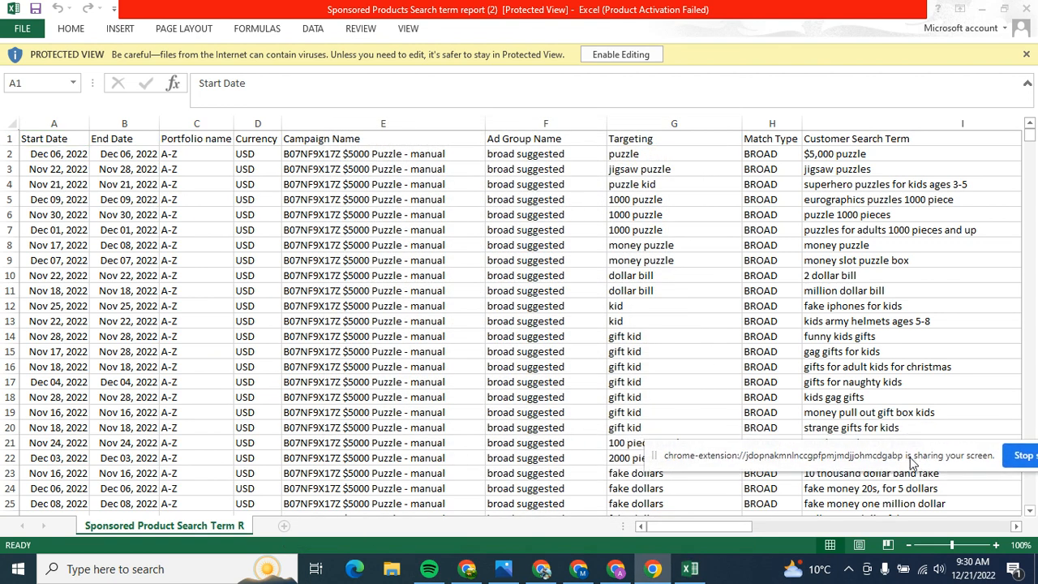
left_click(741, 527)
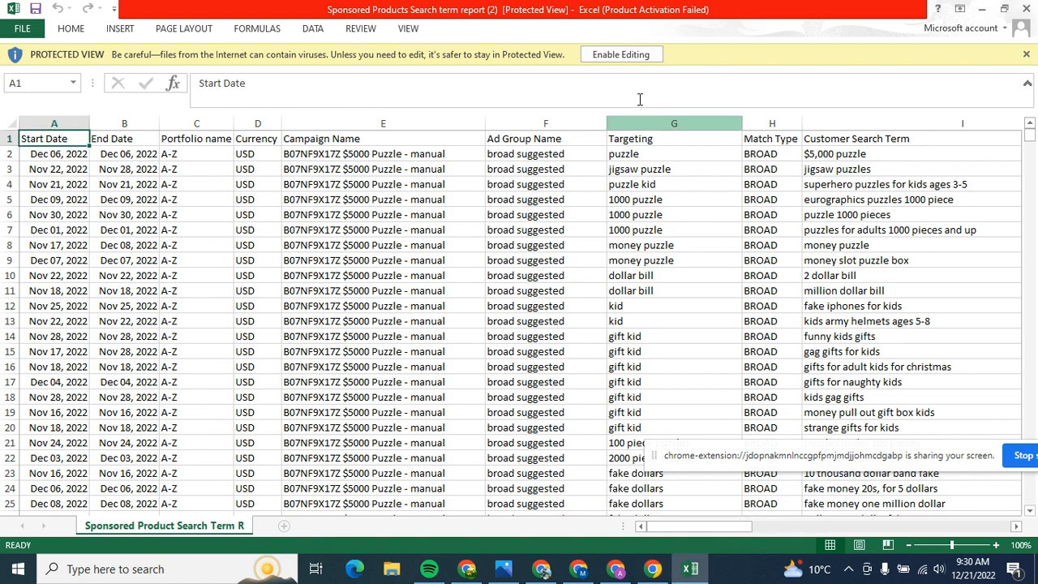
left_click(629, 55)
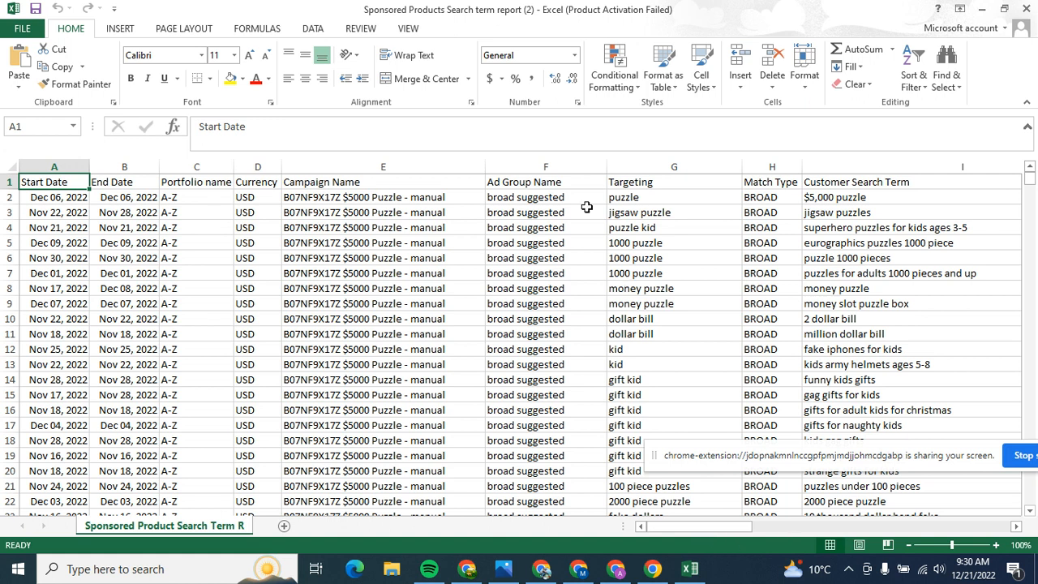
left_click(623, 185)
left_click(945, 63)
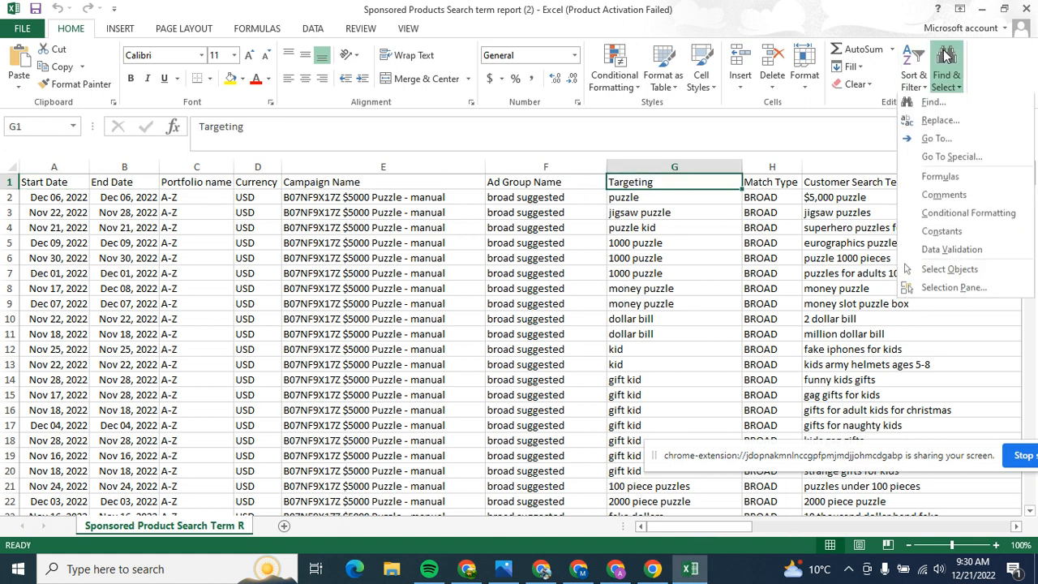
left_click(918, 64)
left_click(926, 160)
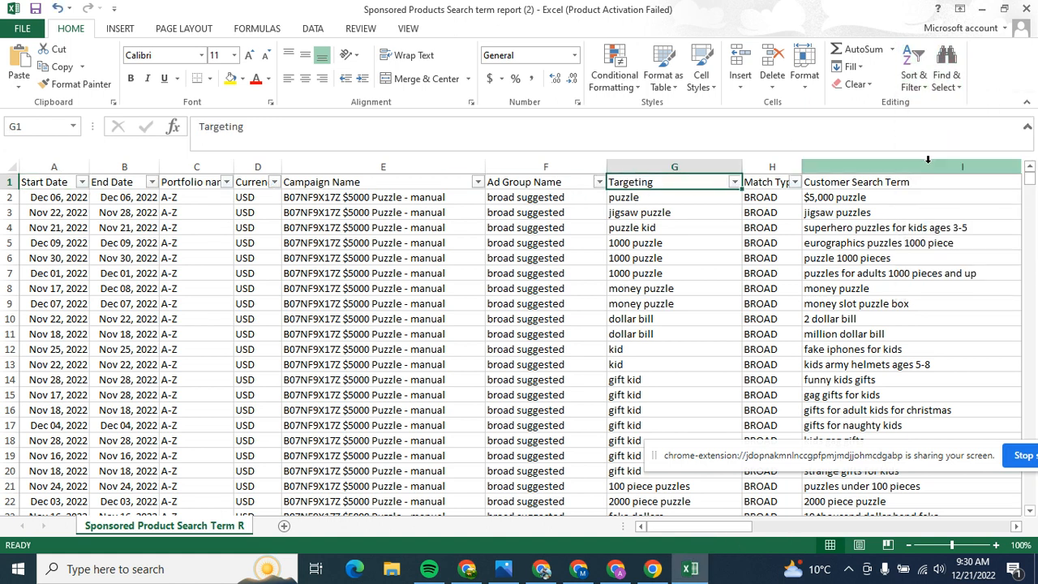
Step: Sort the report by Total Advertising Cost of Sales (ACOS) from largest to smallest
left_click_drag(705, 528, 847, 527)
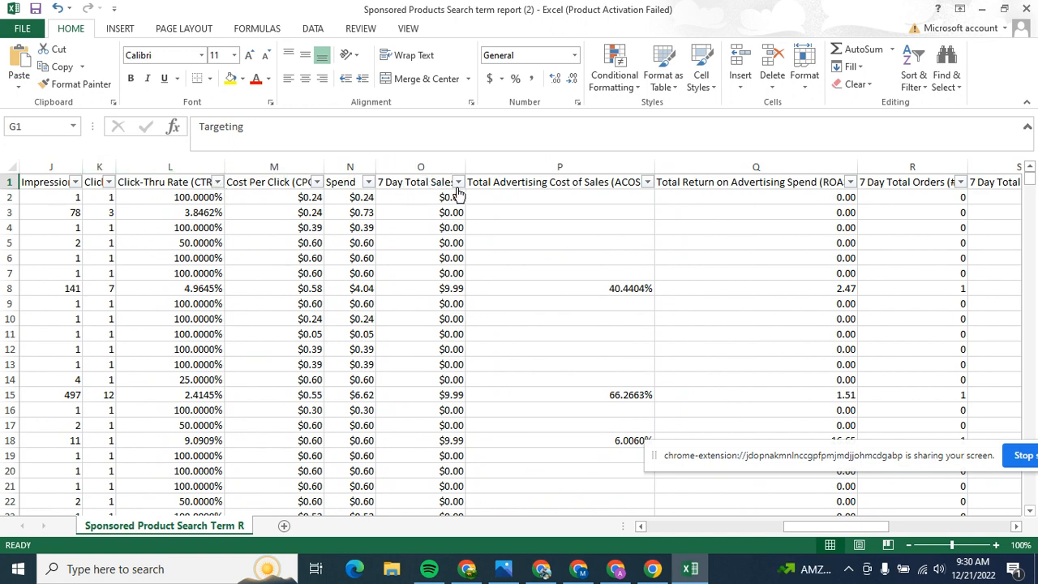
left_click(580, 168)
left_click(647, 182)
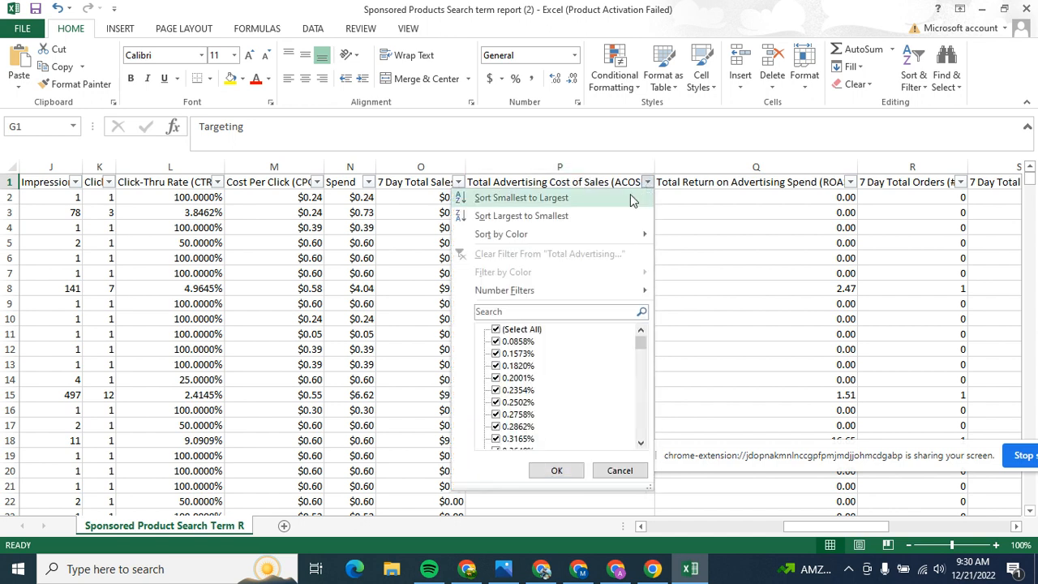
left_click(531, 215)
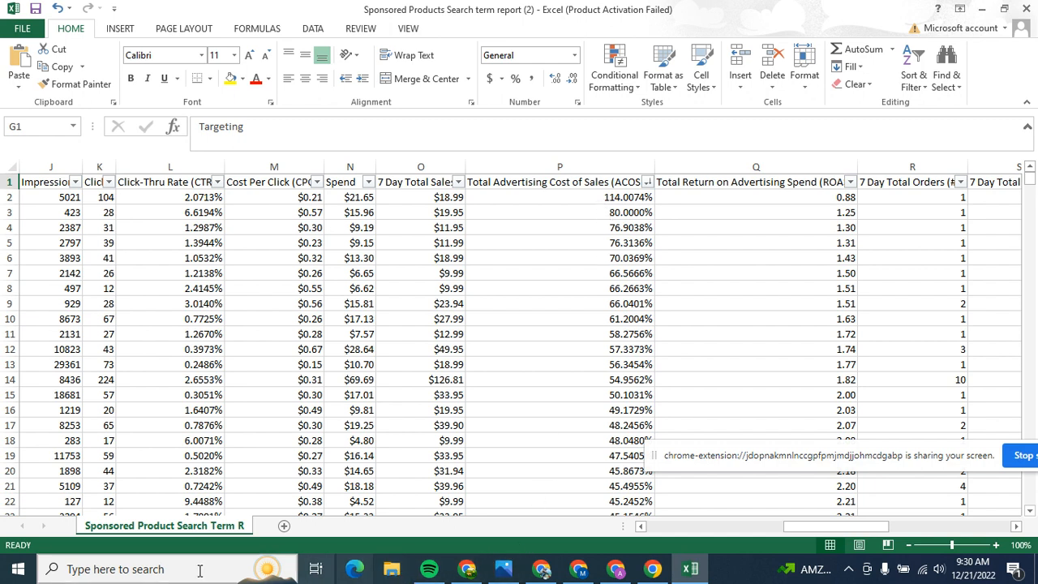
left_click(118, 577)
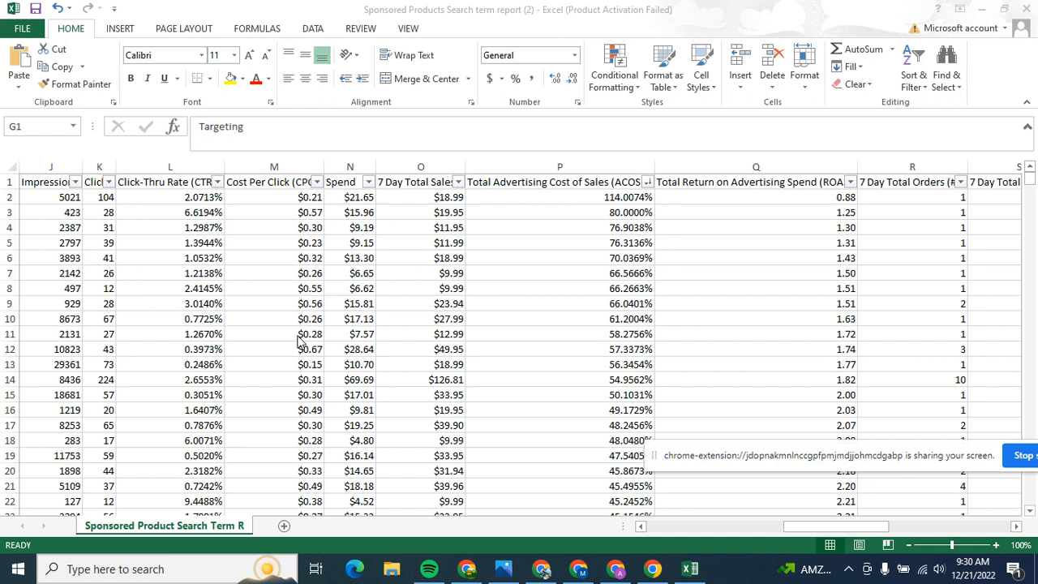
left_click(165, 567)
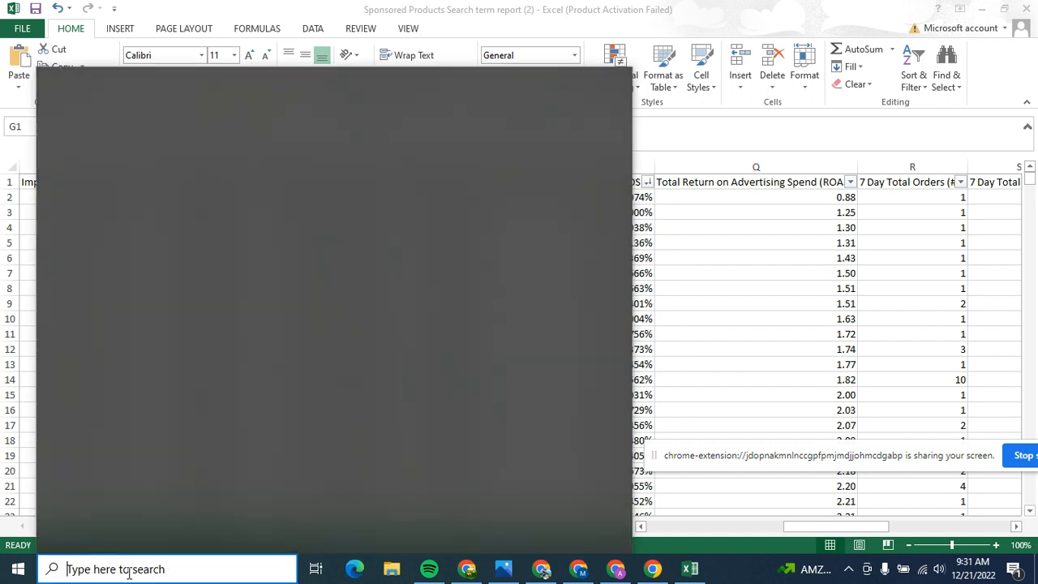
type("st")
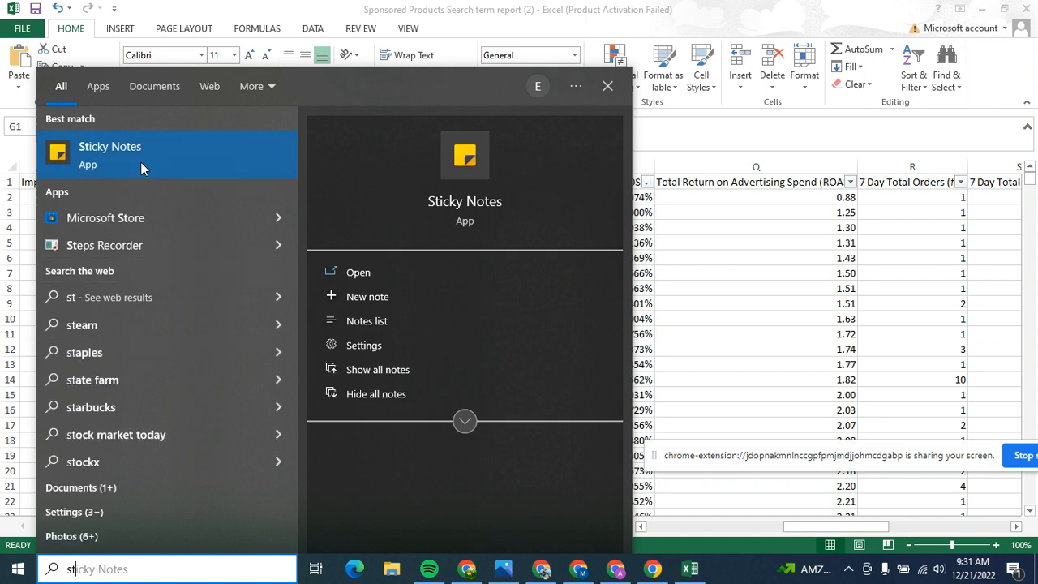
left_click(143, 162)
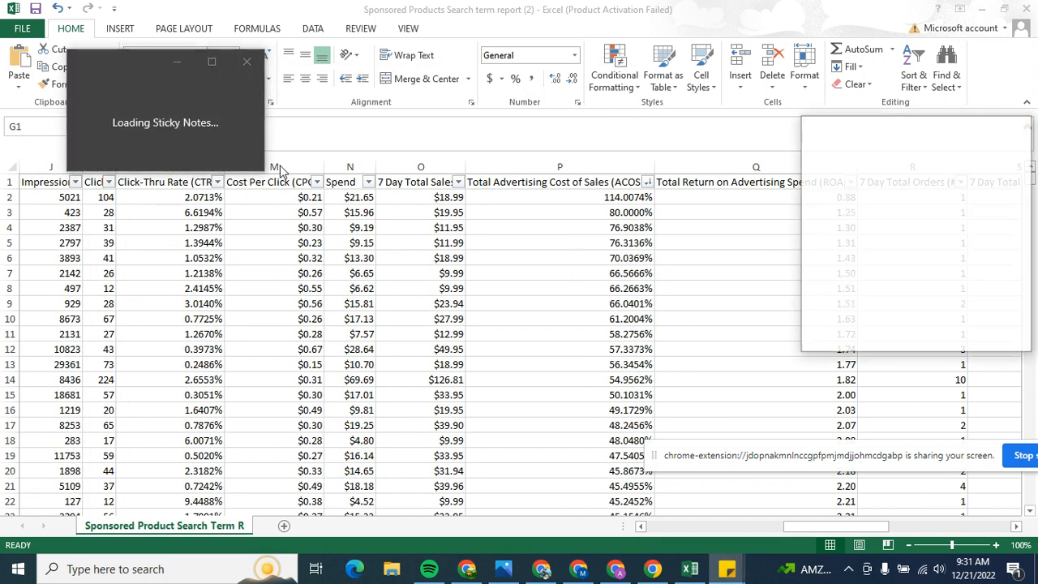
left_click(1021, 130)
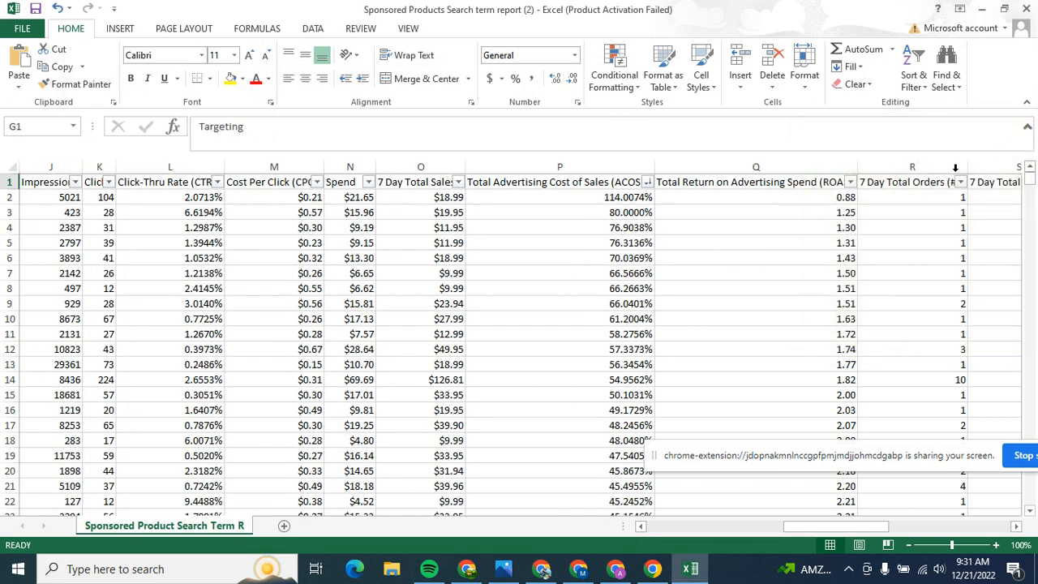
Step: Open Sticky Notes, create a blank note and close the existing one
left_click(178, 574)
type("s")
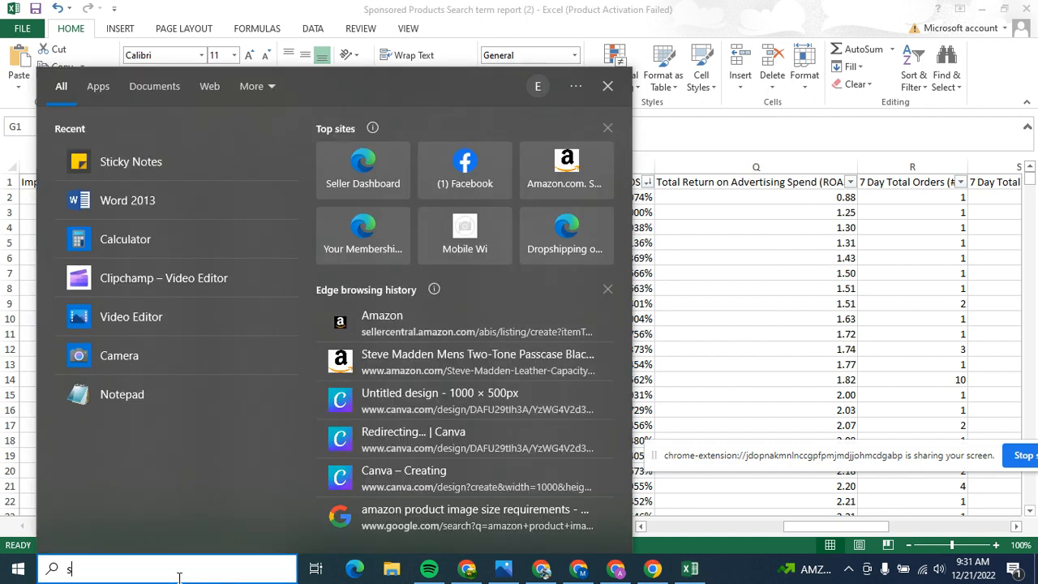
type("t")
left_click(162, 169)
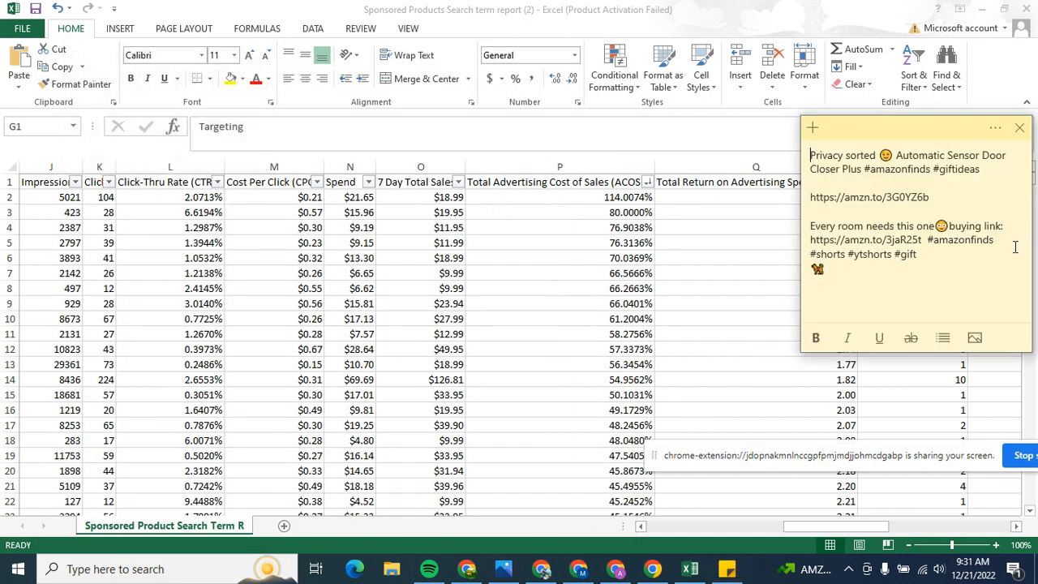
left_click(813, 127)
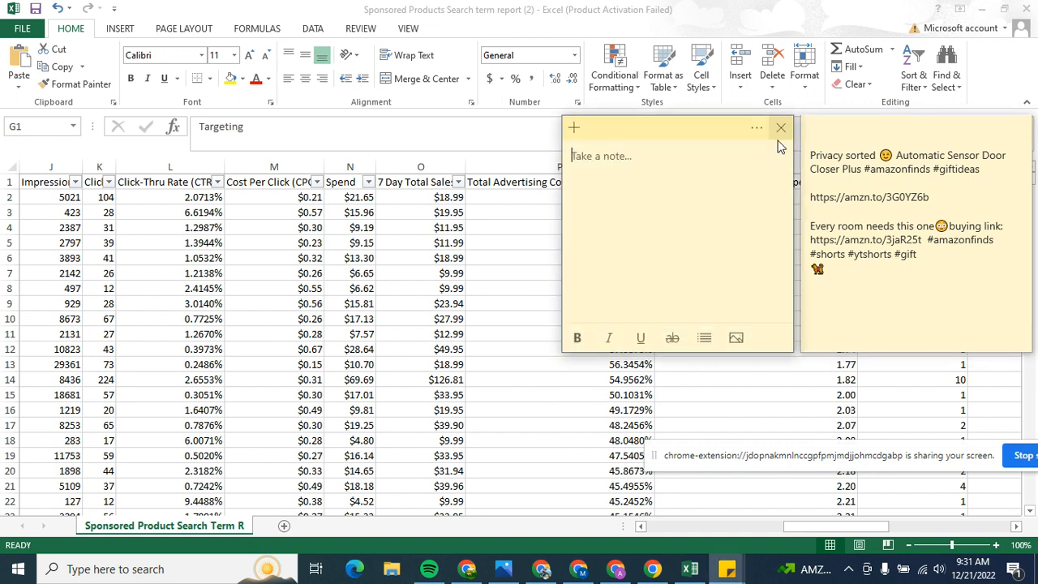
left_click(1020, 127)
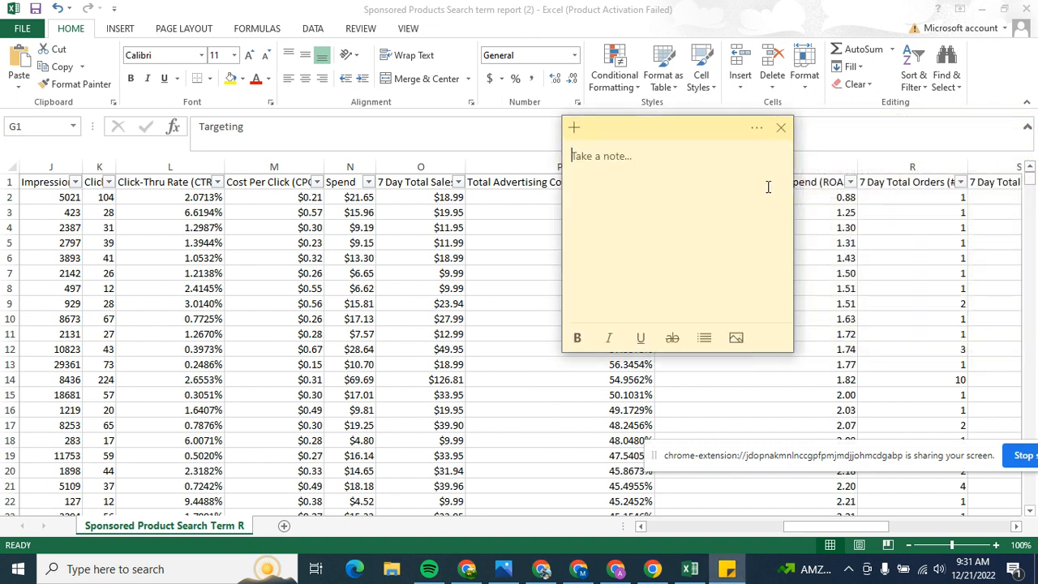
Step: Write the formula "ACOS = 100 x Ad Spend / Advertising Revenue" in the blank note
type("A")
type("COSE")
type("=")
type(" 100 x Ad Spend / Advertising")
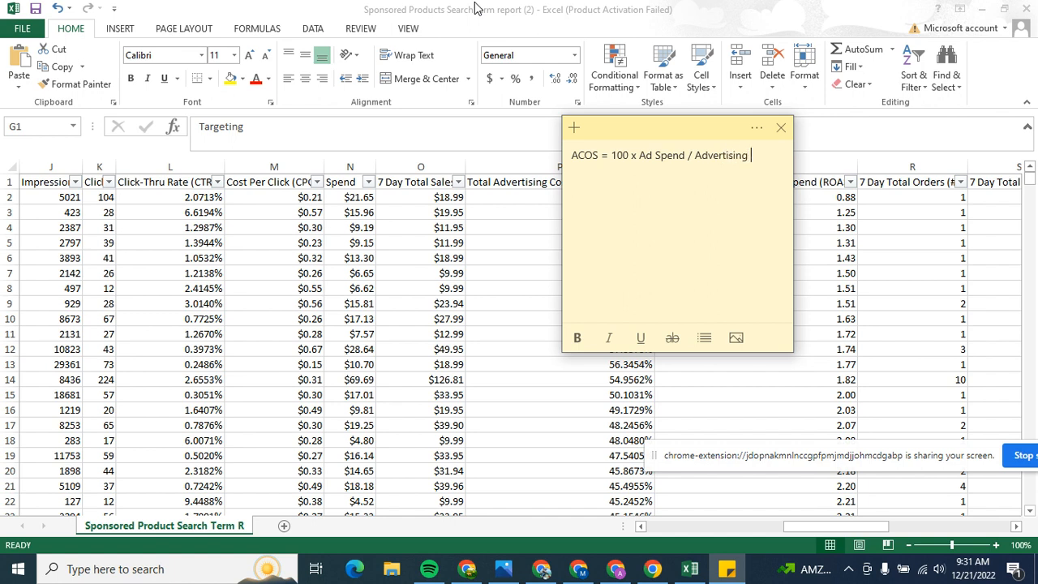
type("ue")
Step: Add the worked example "ACOS= 100 x 1000 / 5000" below the formula in the note
left_click_drag(618, 155, 685, 157)
left_click(624, 209)
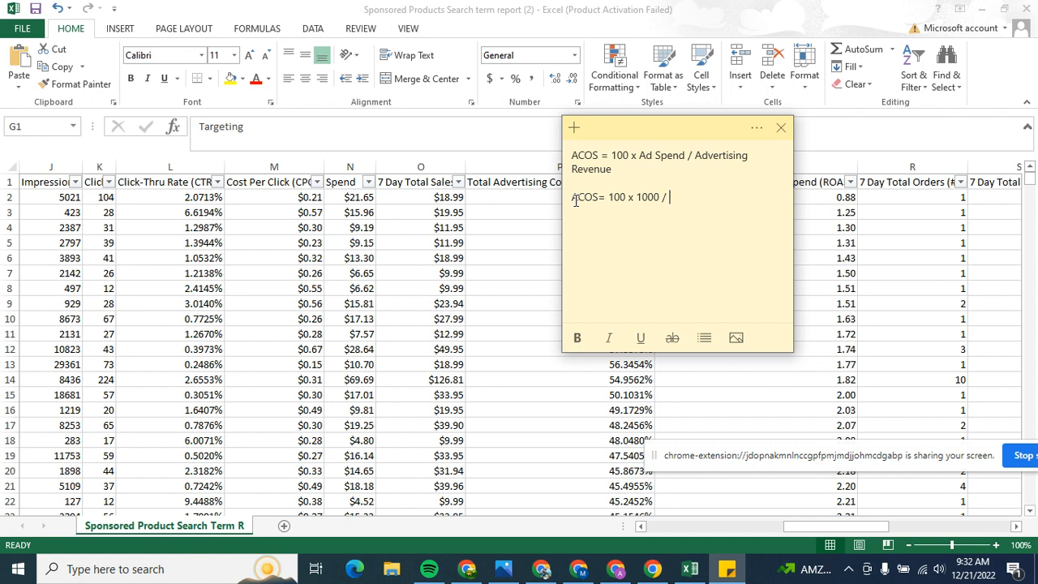
type("5000")
Step: Open the Calculator app and move its window up so the whole keypad is uncovered
left_click(158, 570)
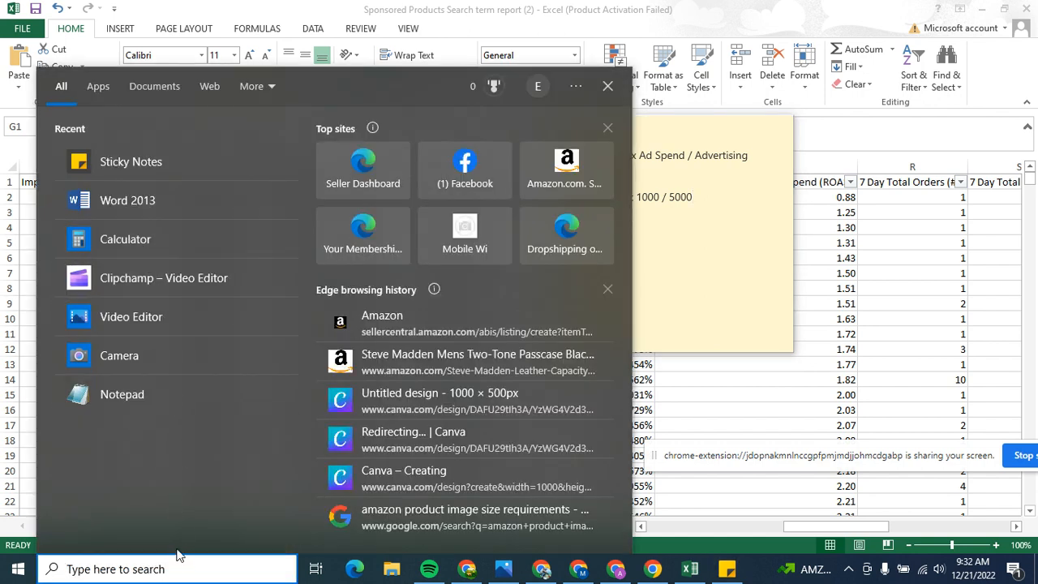
type("ca")
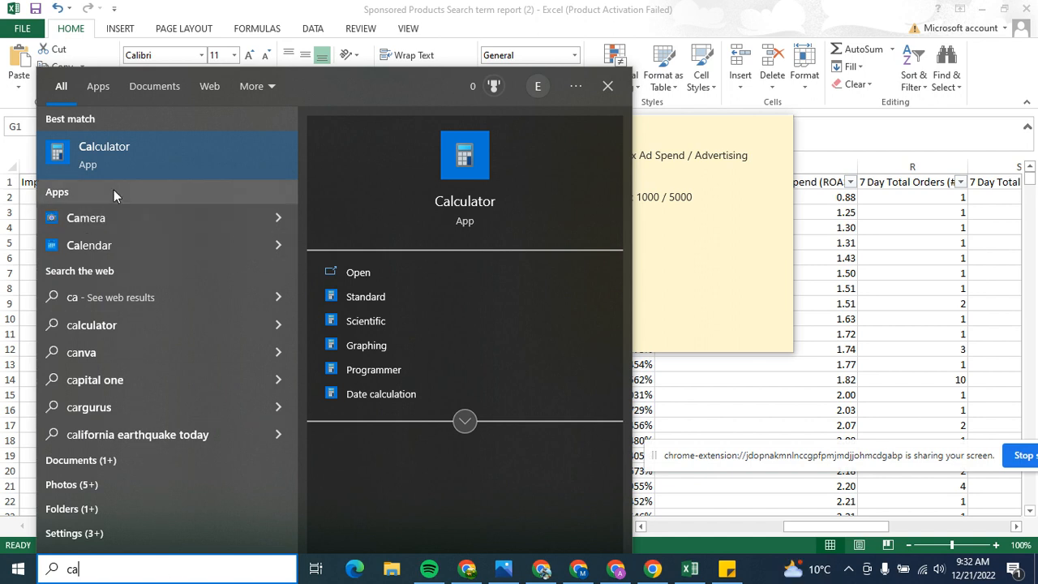
left_click(122, 162)
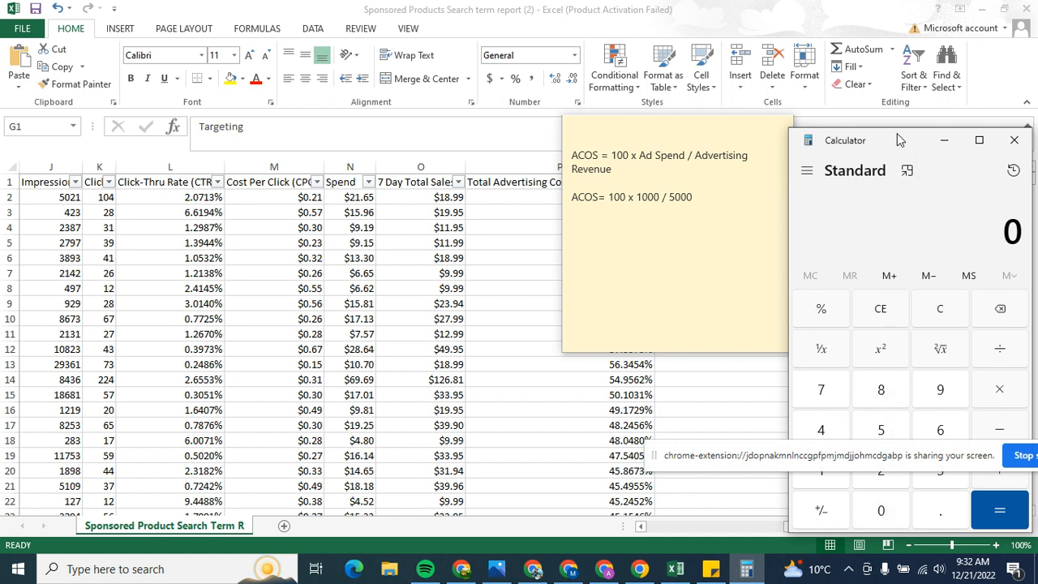
left_click_drag(900, 142, 901, 49)
Step: Enter the multiplication 100 x 1000 in the calculator, clearing any mistaken digits first
left_click(832, 381)
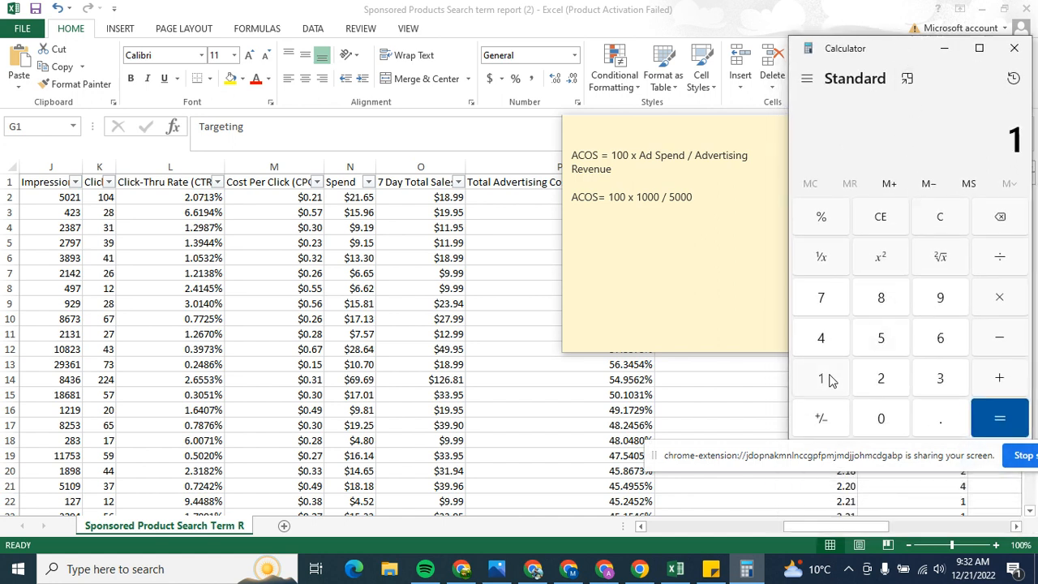
left_click(832, 381)
left_click(953, 220)
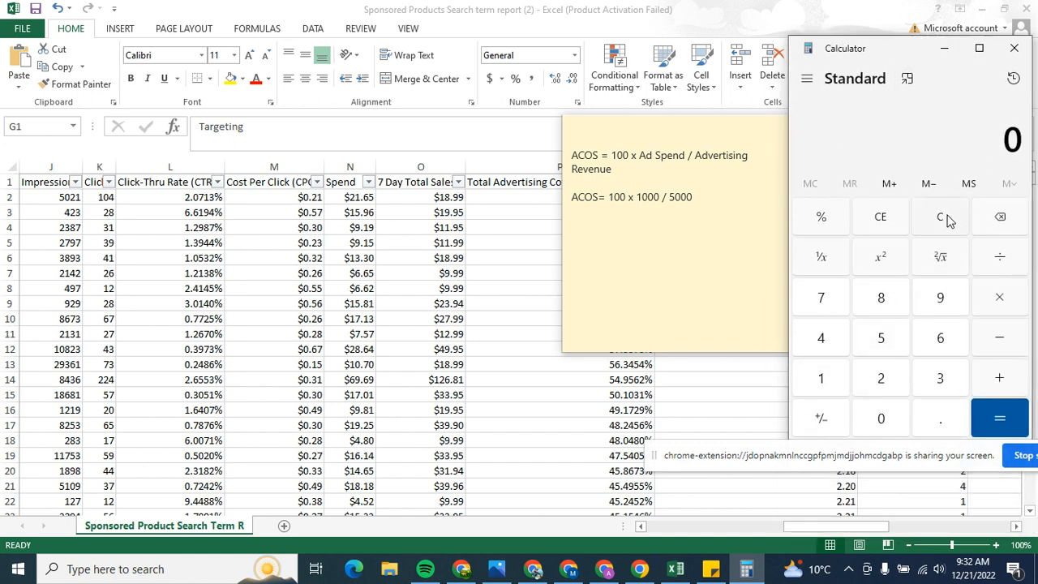
left_click(819, 387)
left_click(874, 414)
left_click(875, 415)
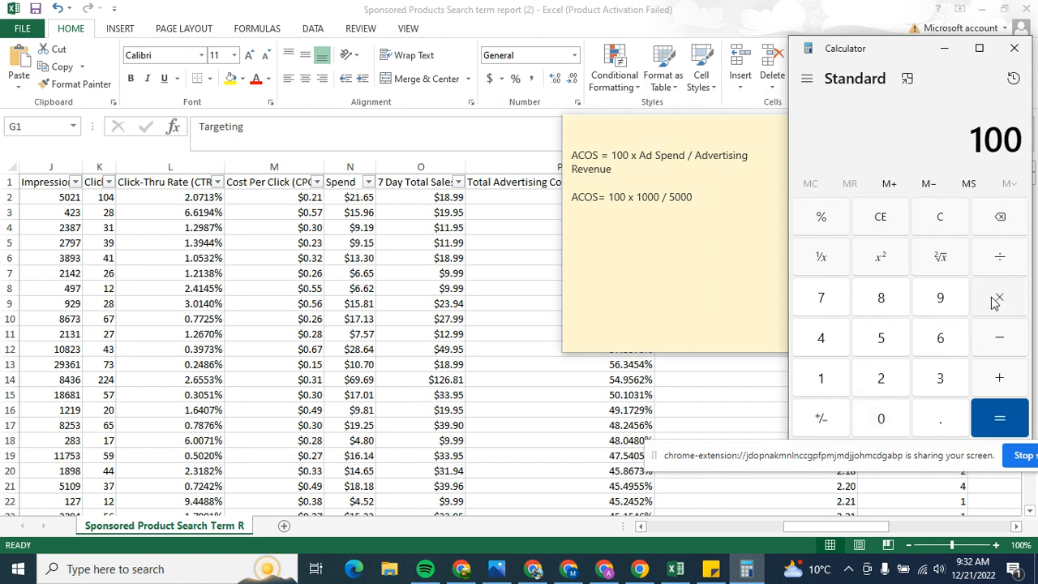
left_click(997, 298)
left_click(819, 378)
left_click(880, 416)
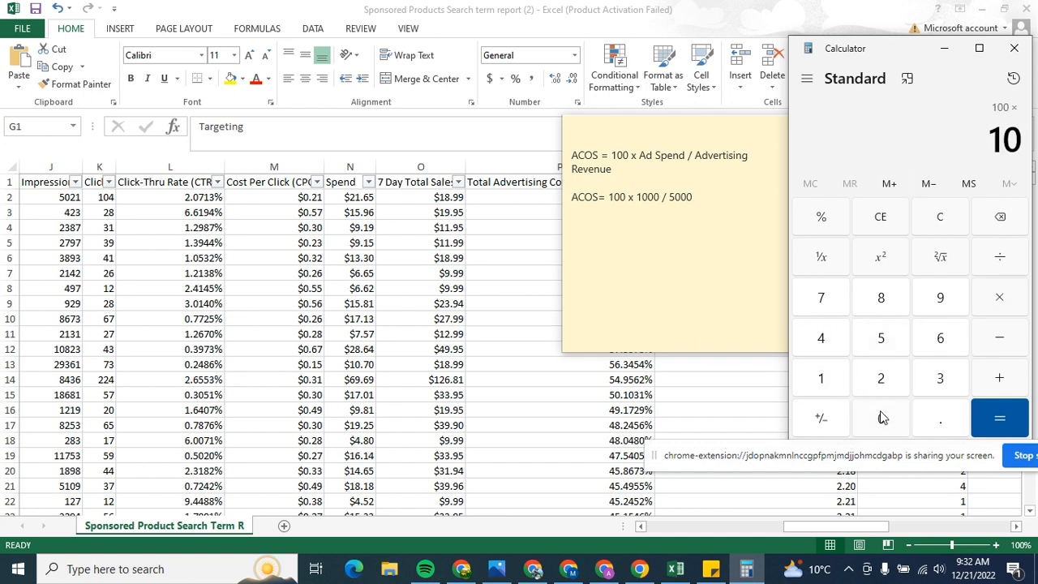
left_click(880, 417)
left_click(880, 417)
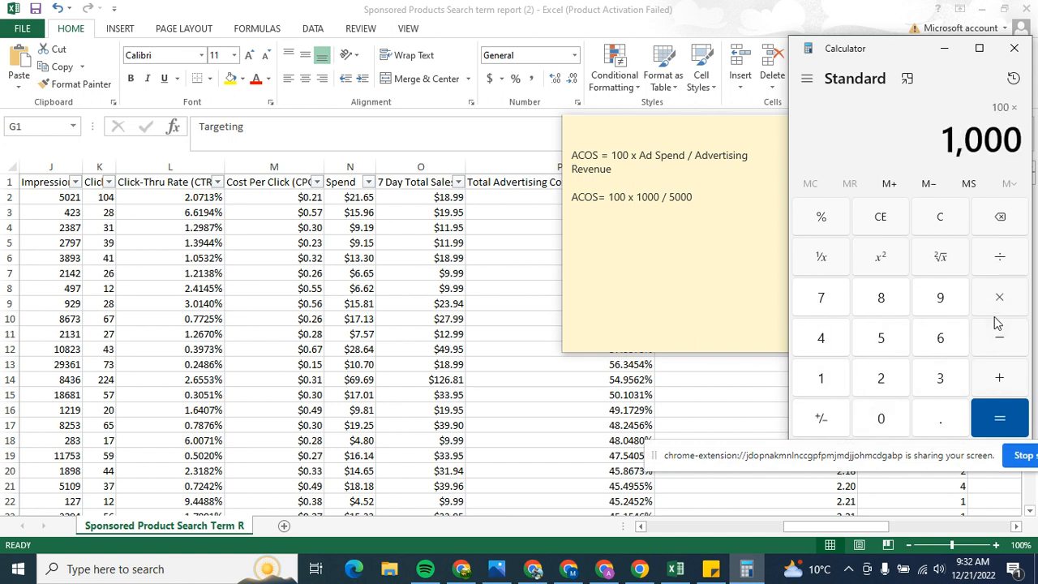
Step: Divide the product of 100 and 1000 by 5000 and compute the example's ACOS
left_click(999, 259)
left_click(878, 338)
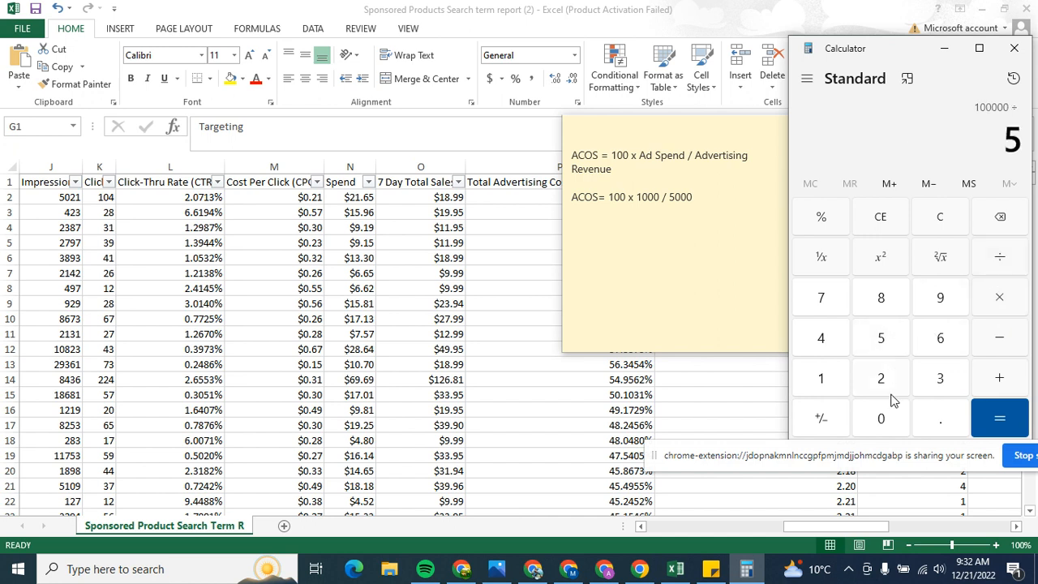
left_click(890, 416)
left_click(890, 416)
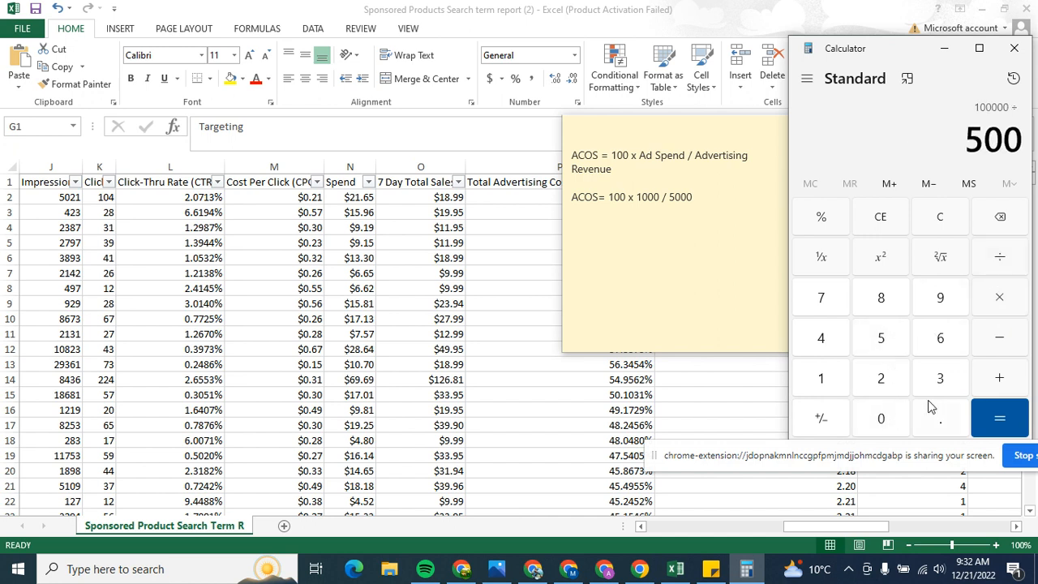
left_click(897, 413)
left_click(987, 417)
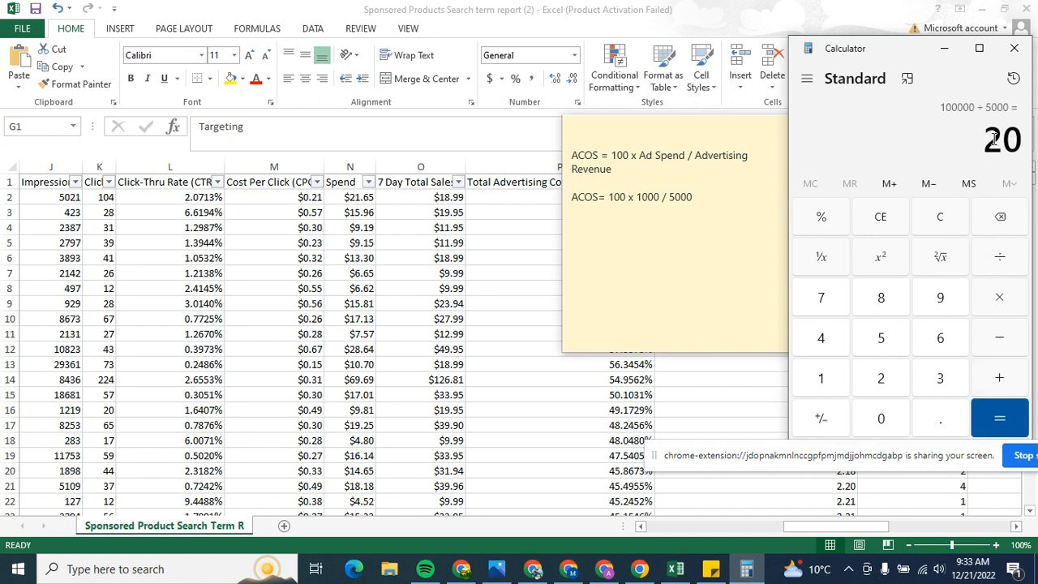
Step: Append the calculated result "= 20%" to the end of the worked ACOS example in the sticky note
left_click_drag(984, 139, 1021, 140)
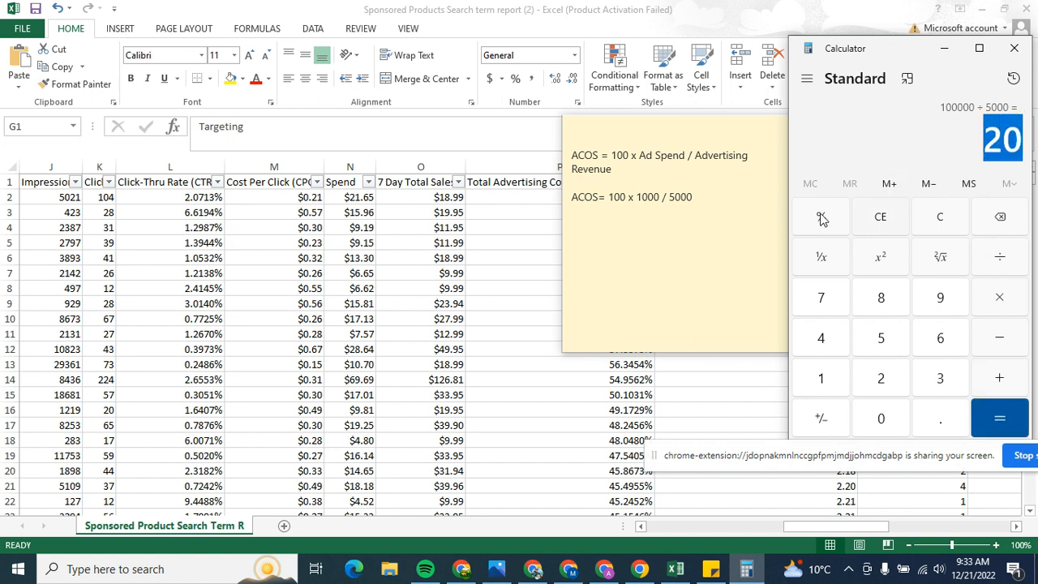
left_click(638, 196)
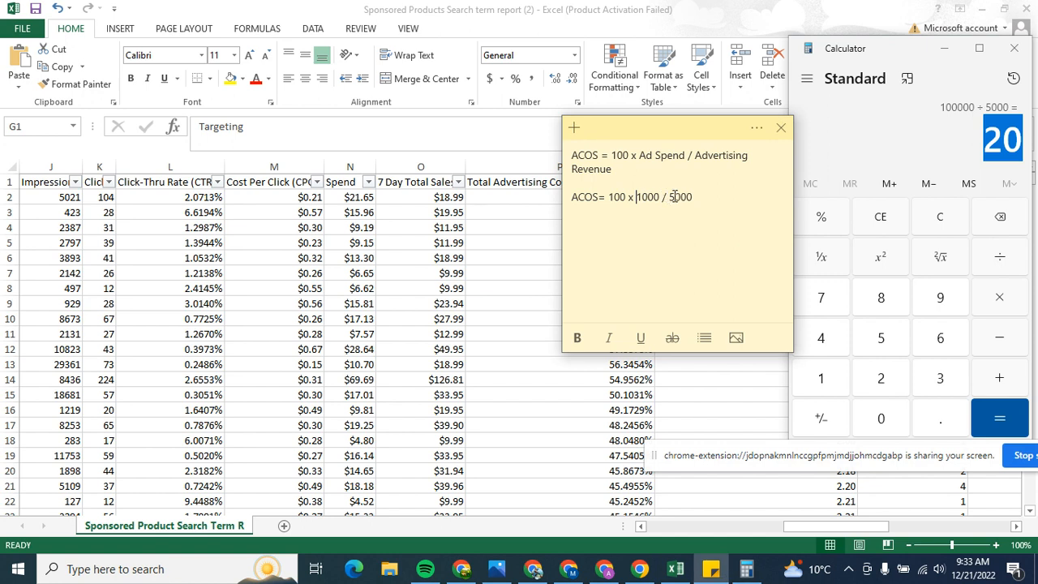
left_click_drag(671, 197, 695, 199)
left_click(992, 141)
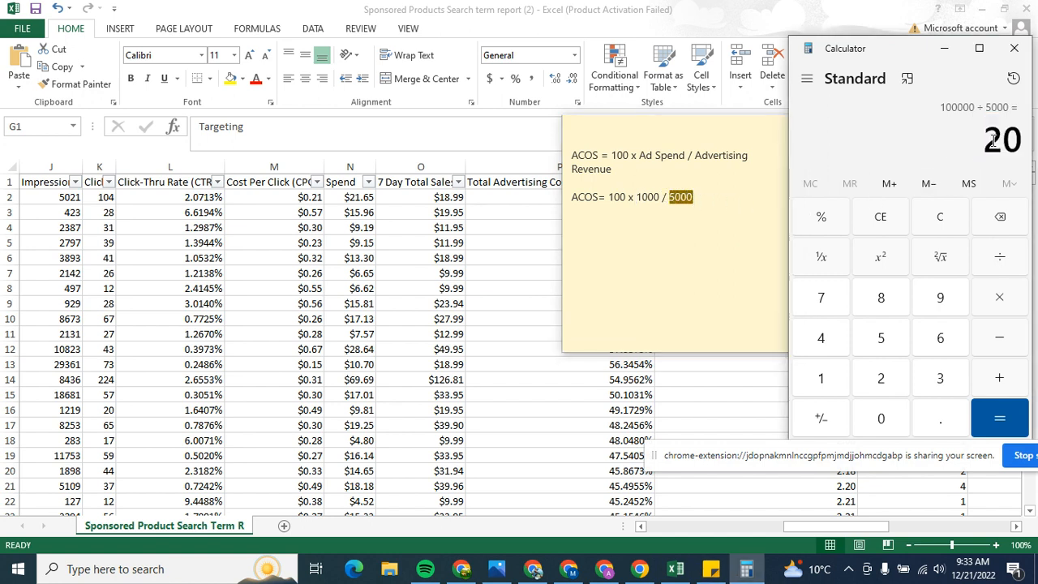
left_click(713, 201)
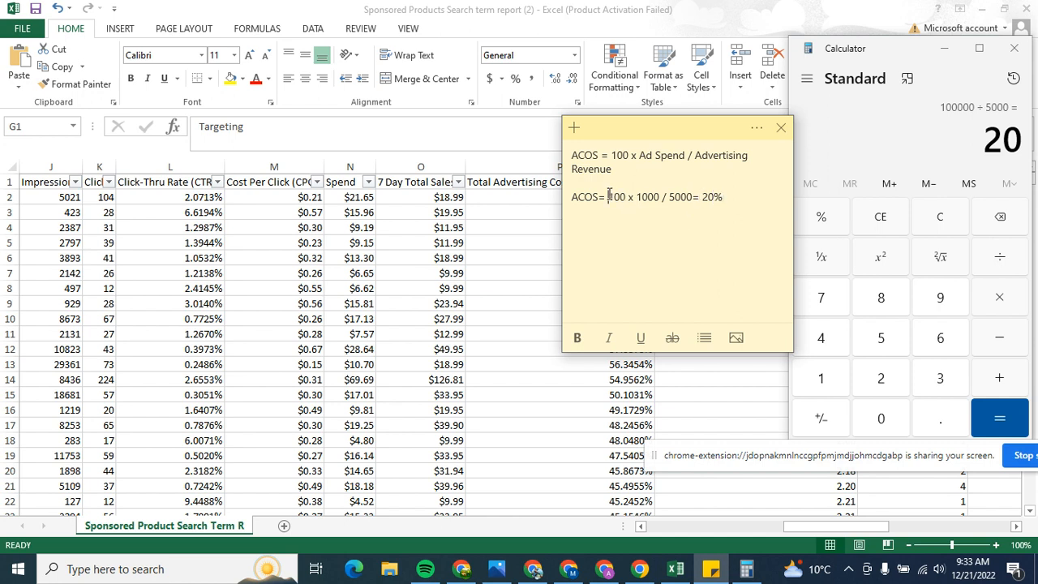
left_click_drag(608, 196, 705, 197)
left_click_drag(578, 198, 585, 198)
Step: Switch back to the Excel report, widen the Clicks column and check the first search term's clicks and spend
left_click(675, 569)
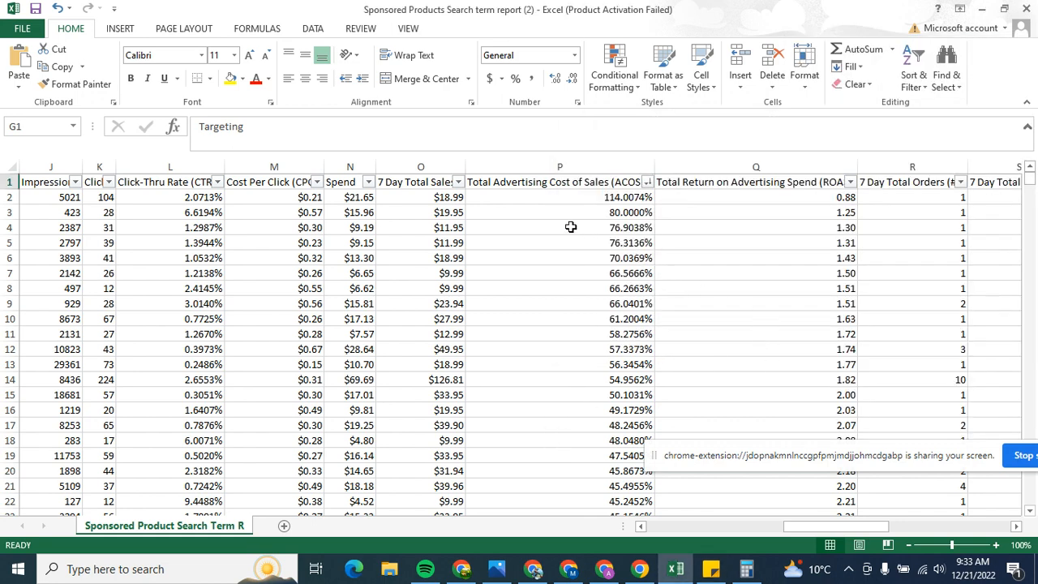
left_click_drag(799, 529, 767, 533)
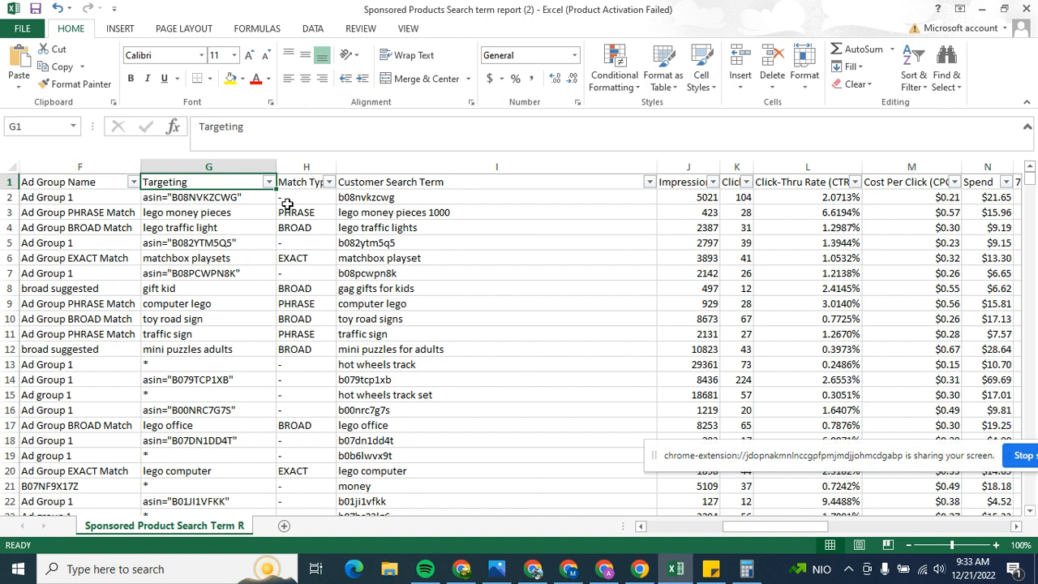
left_click_drag(794, 533, 841, 518)
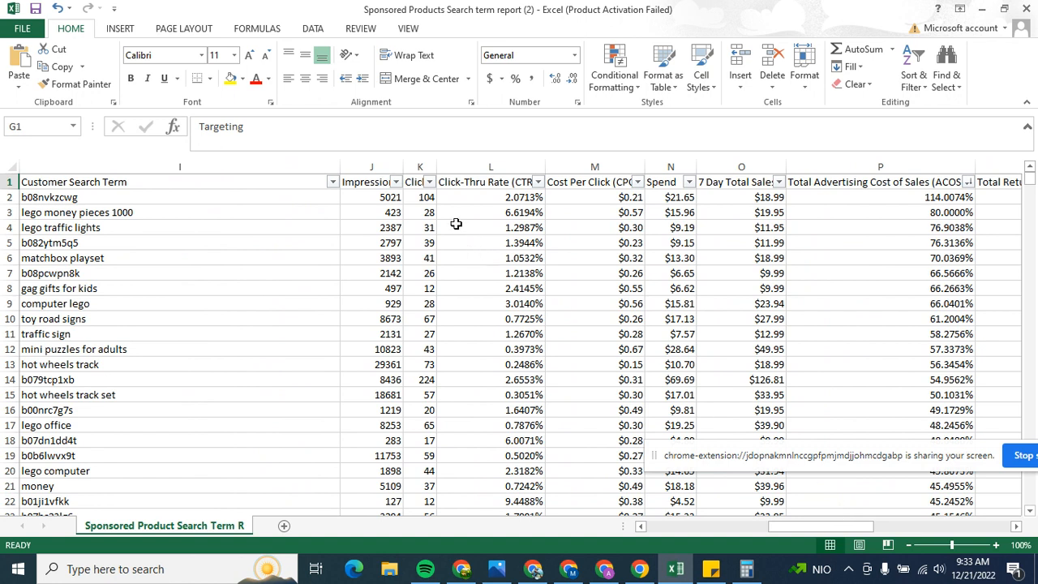
left_click_drag(437, 167, 497, 173)
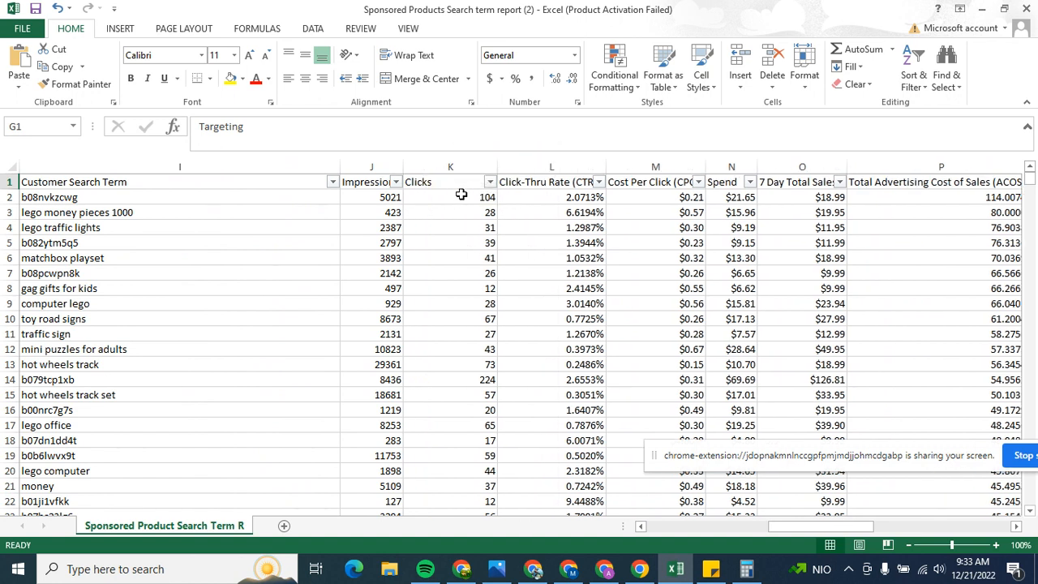
left_click(462, 197)
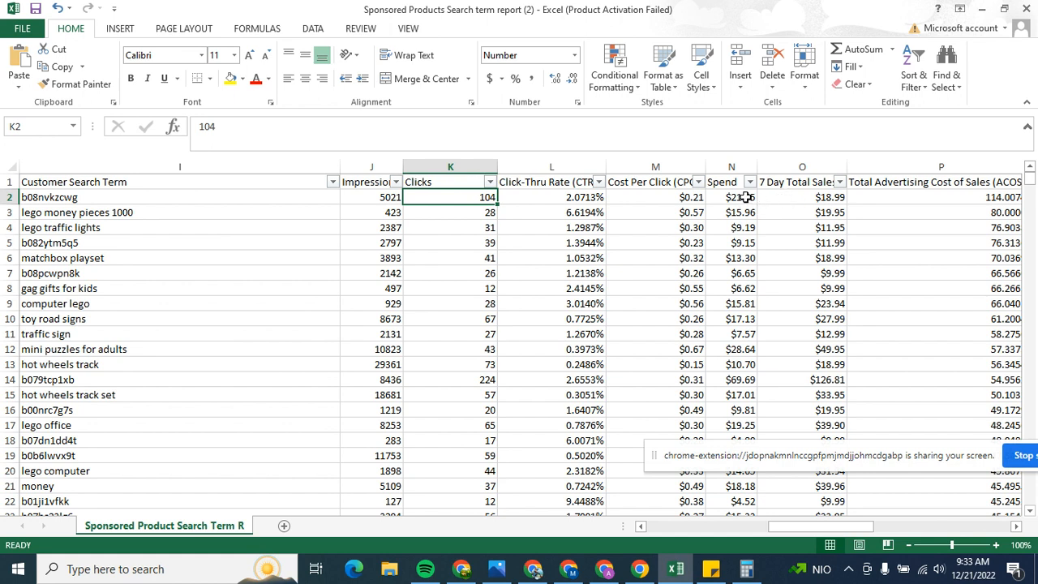
left_click(738, 199)
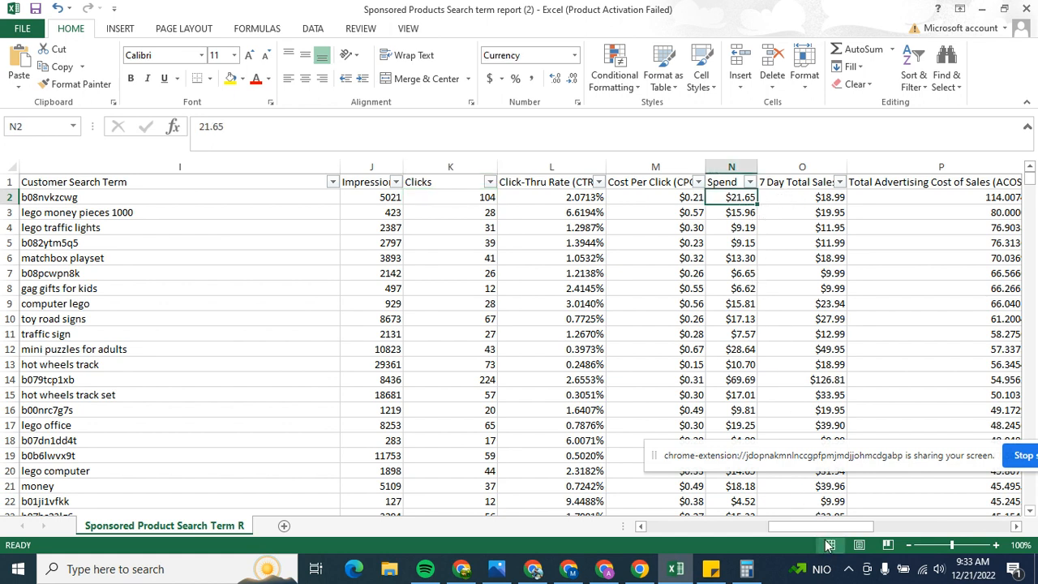
Step: Widen the 7 Day Total Sales column and check the first search term's sales and ACOS values
left_click_drag(819, 529, 836, 528)
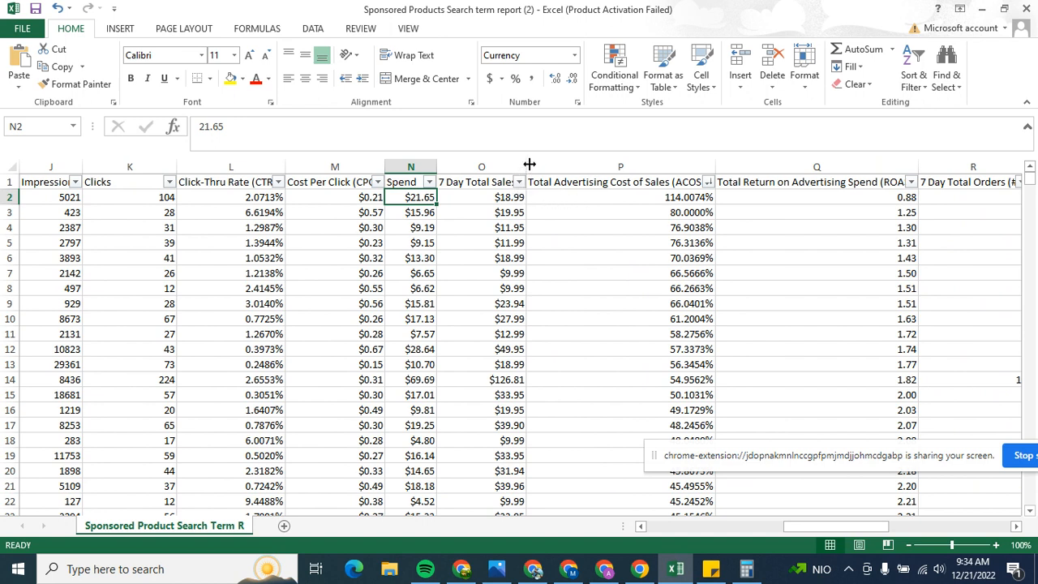
left_click_drag(526, 166, 565, 166)
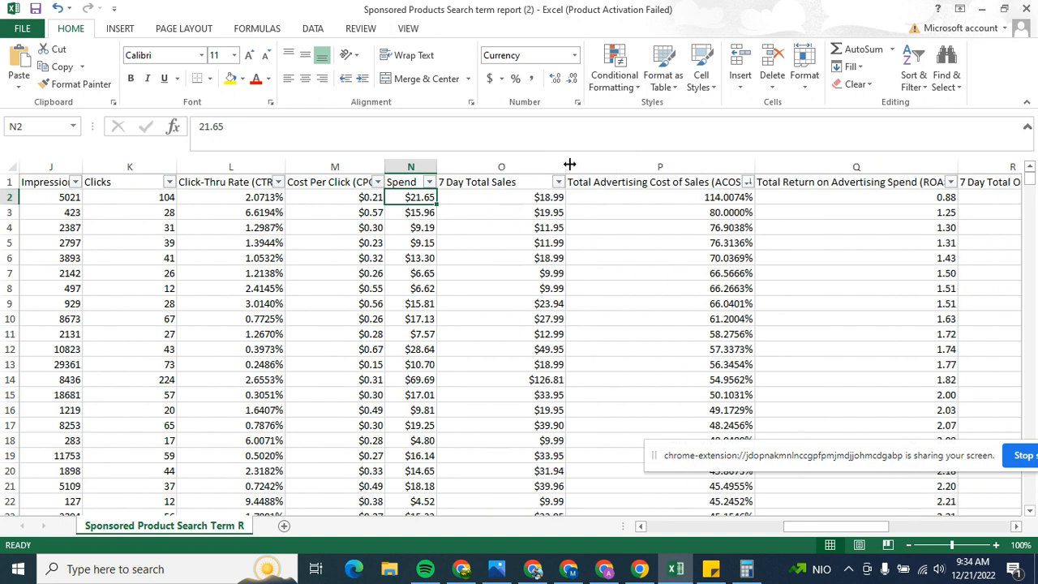
left_click(529, 200)
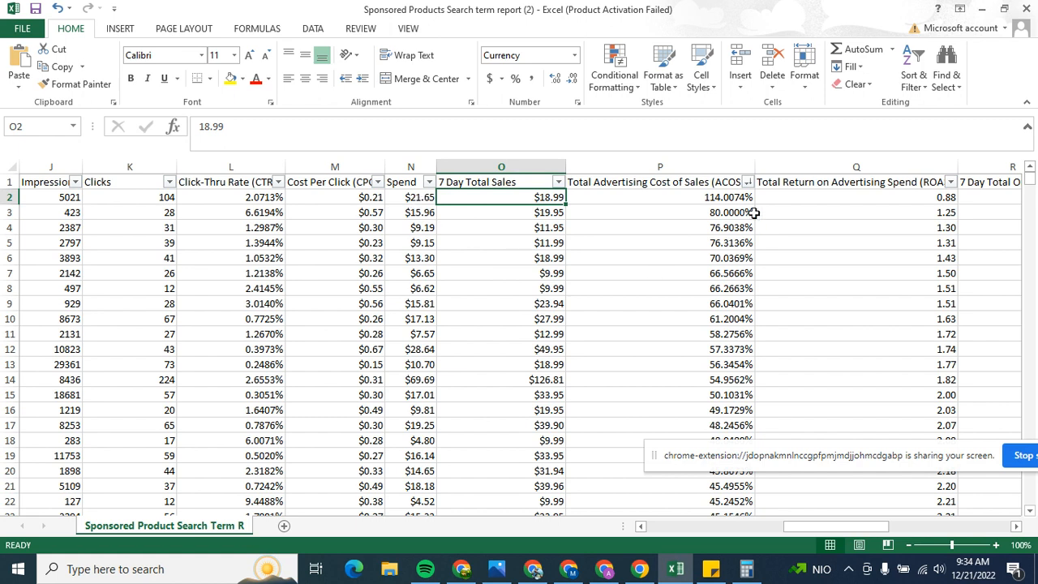
left_click(693, 197)
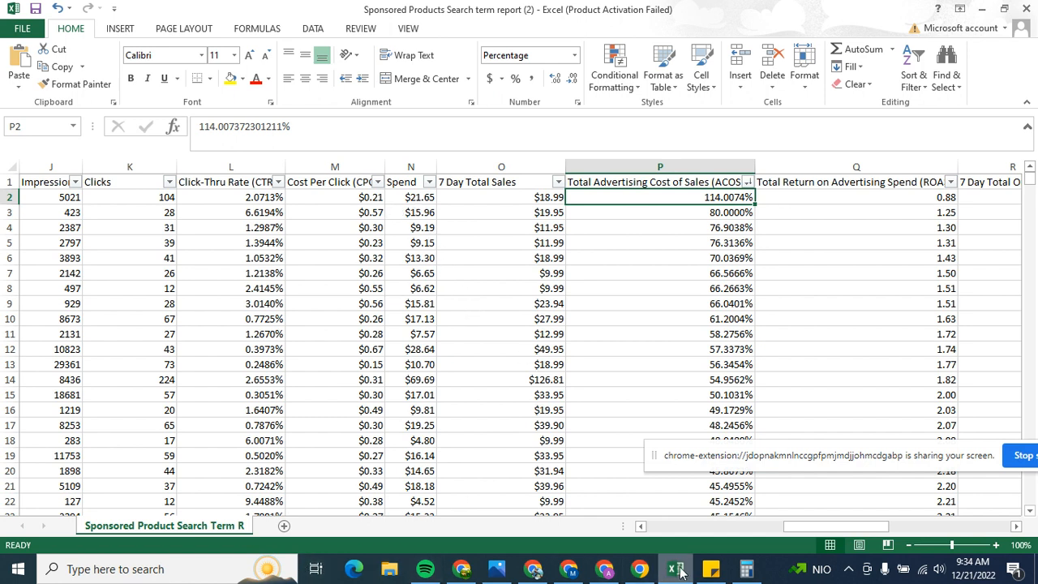
Step: In the sticky note's worked example, replace the ad spend with 21.65 and the advertising revenue with 18.99
left_click(710, 568)
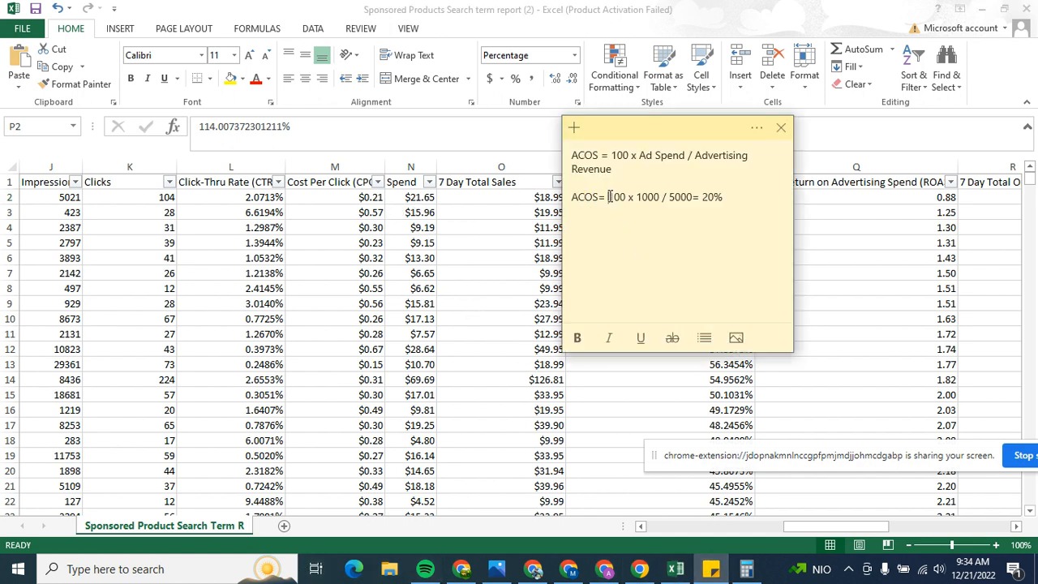
left_click_drag(636, 197, 662, 197)
type("21")
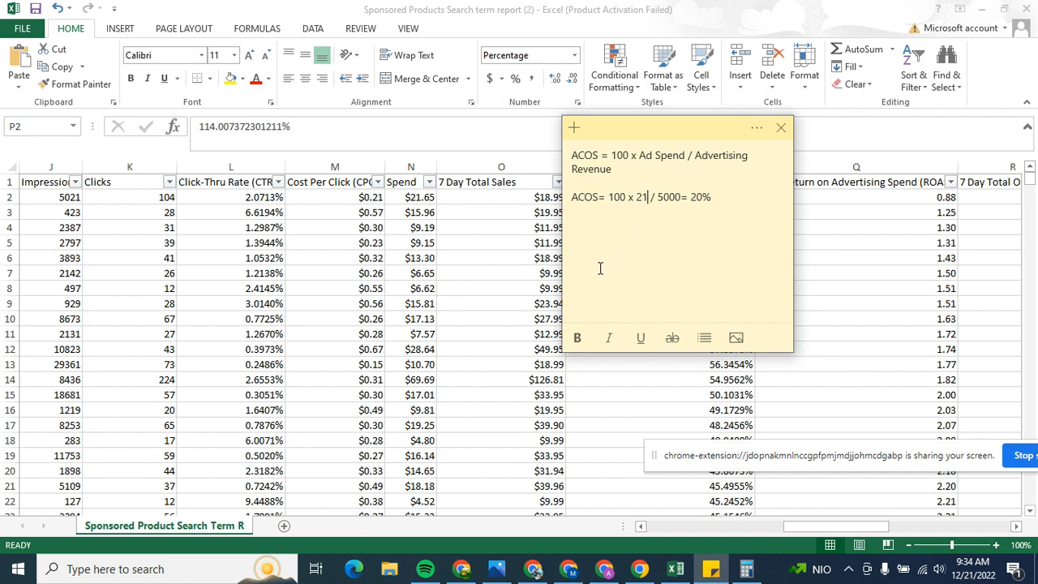
type(".65")
key("BackSpace")
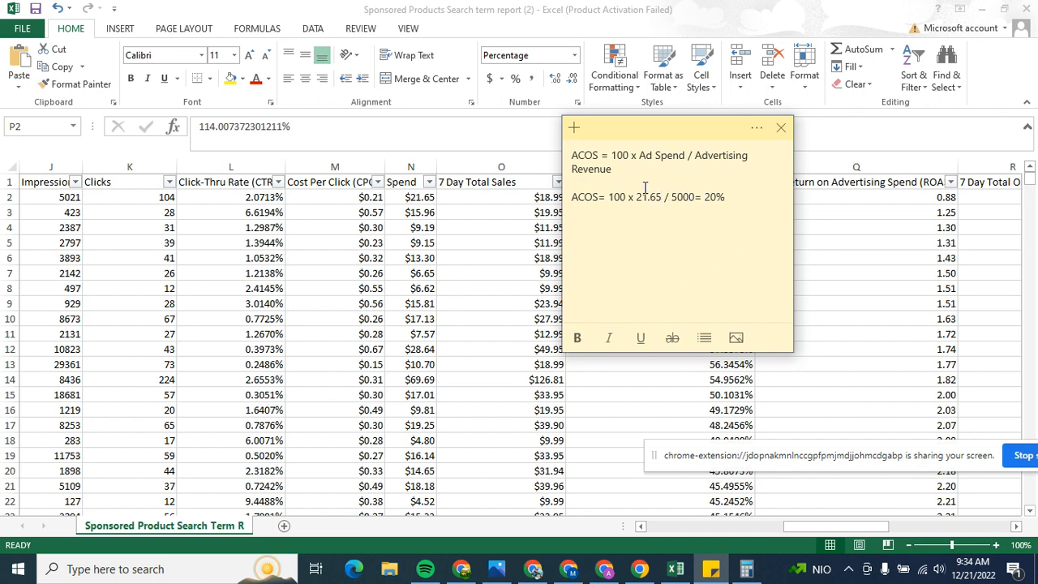
left_click_drag(672, 197, 695, 197)
type("18.99")
Step: Switch to Calculator, clear the previous result and enter the multiplication 100 x 21.65
left_click(746, 568)
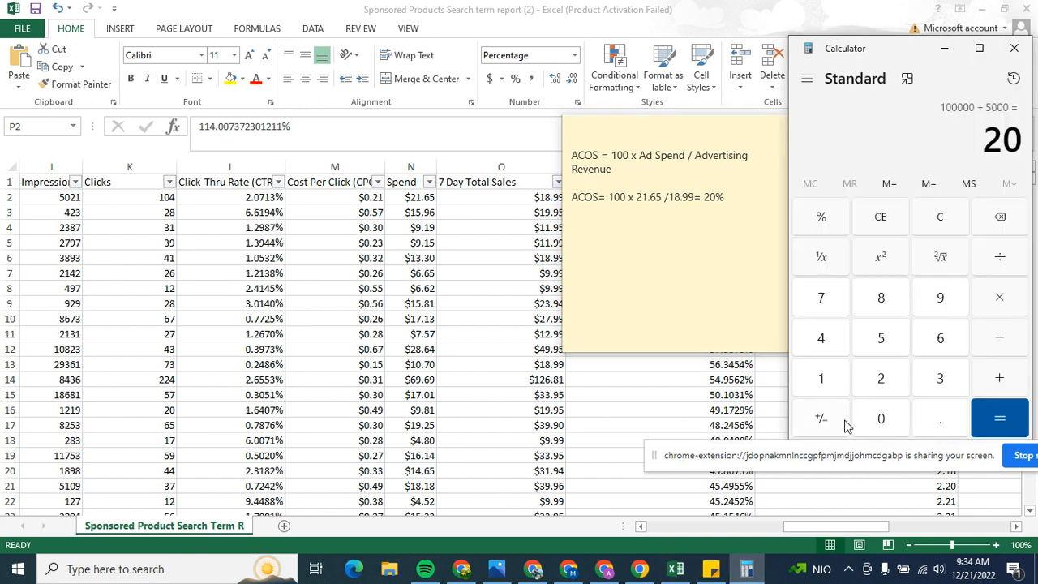
left_click(880, 218)
left_click(821, 380)
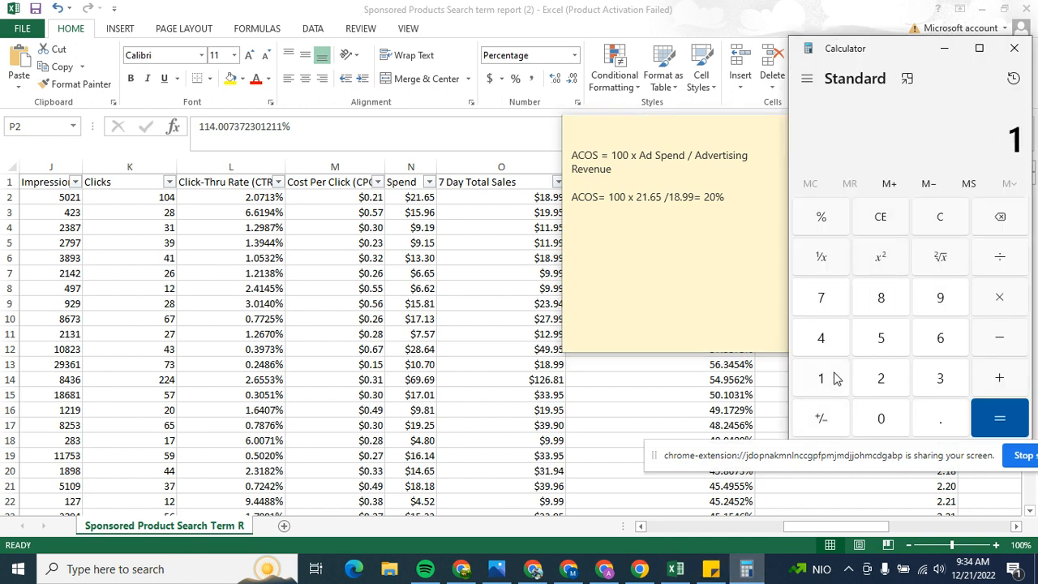
left_click(882, 418)
left_click(882, 418)
left_click(1001, 297)
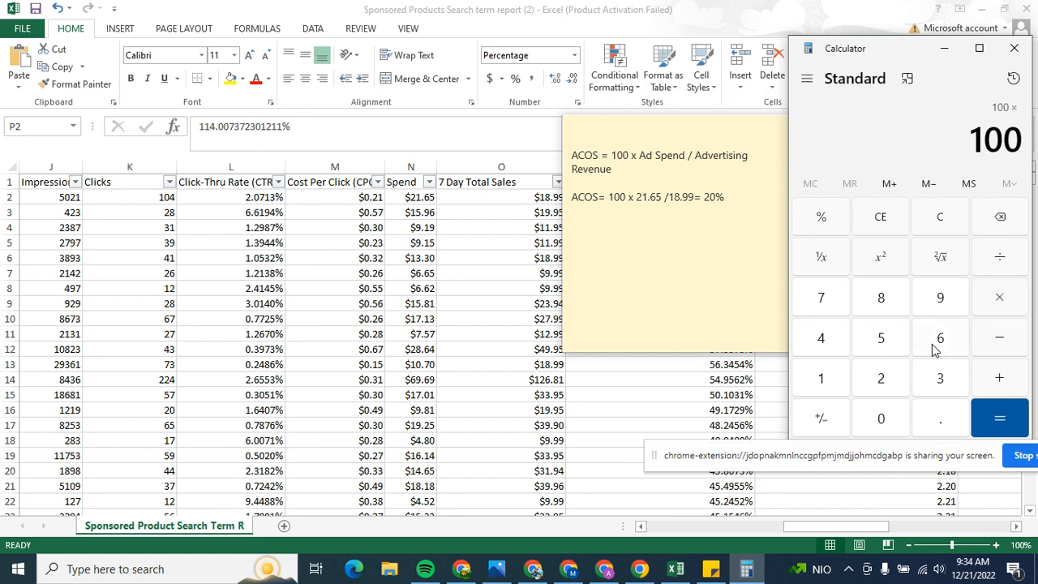
left_click(877, 390)
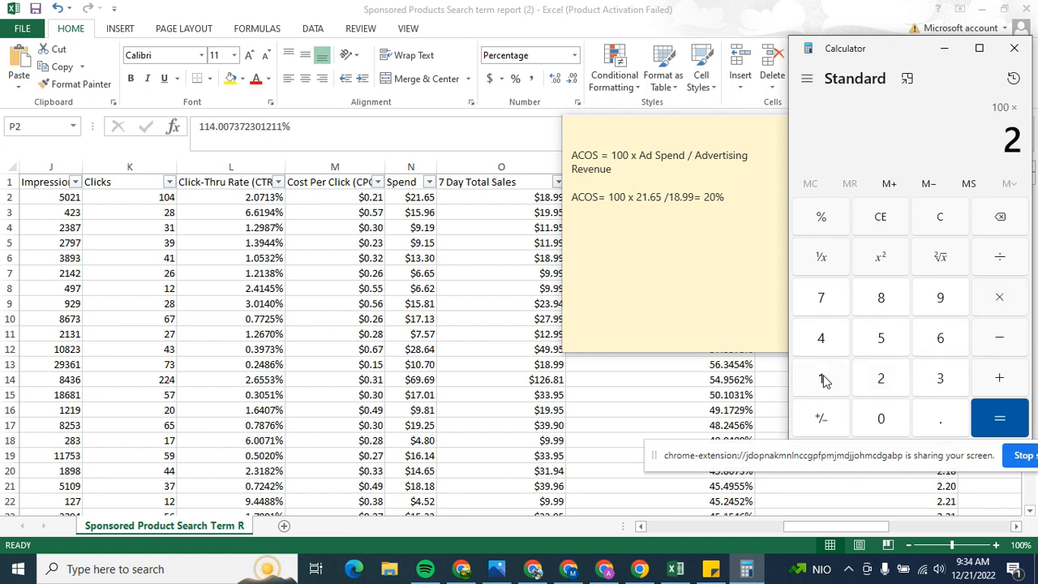
left_click(822, 379)
left_click(937, 425)
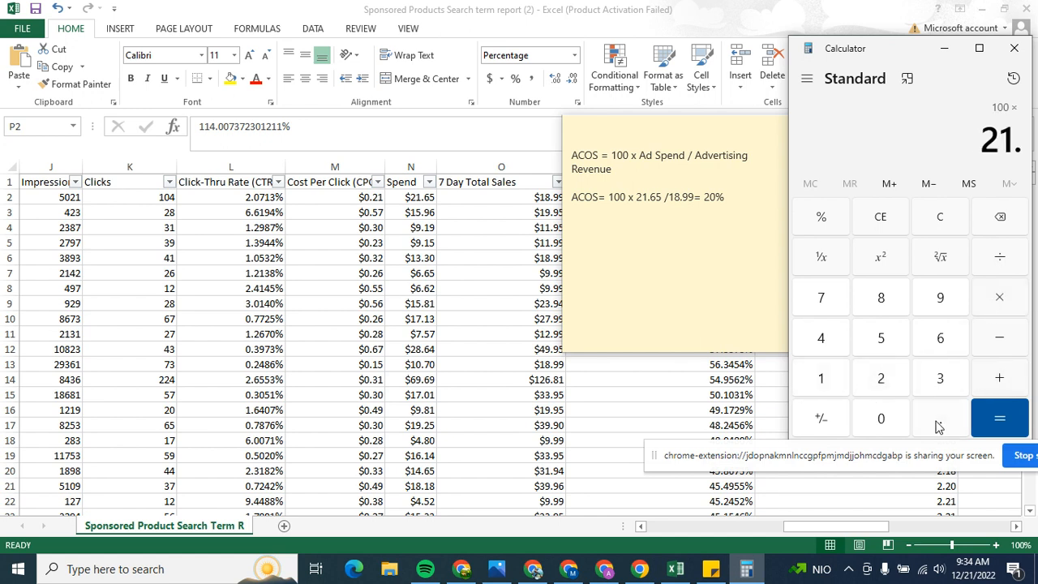
left_click(939, 326)
left_click(895, 346)
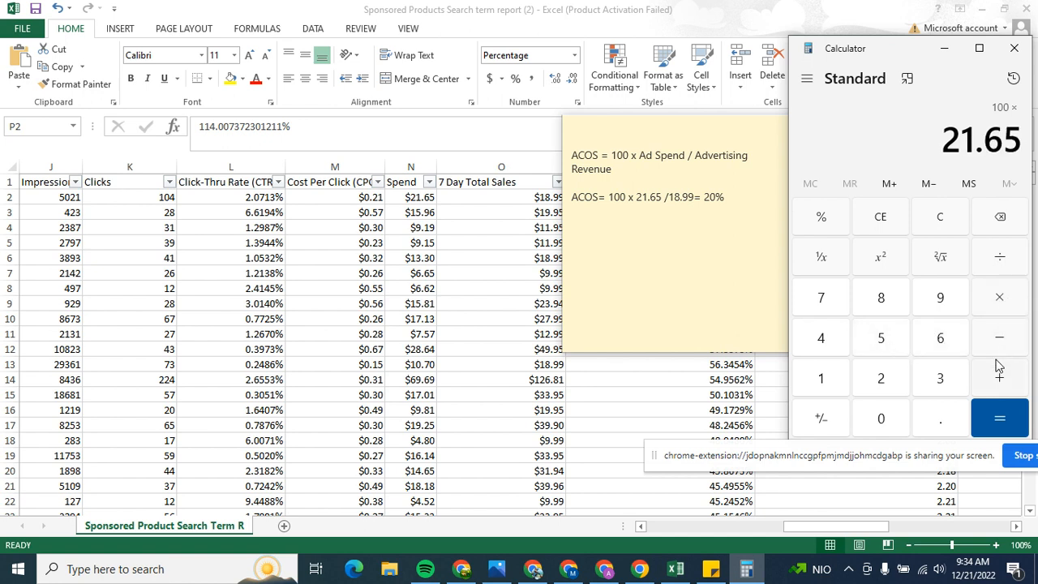
Step: Divide the product of 100 and 21.65 by 18.99 and compute the first search term's ACOS
left_click(1002, 258)
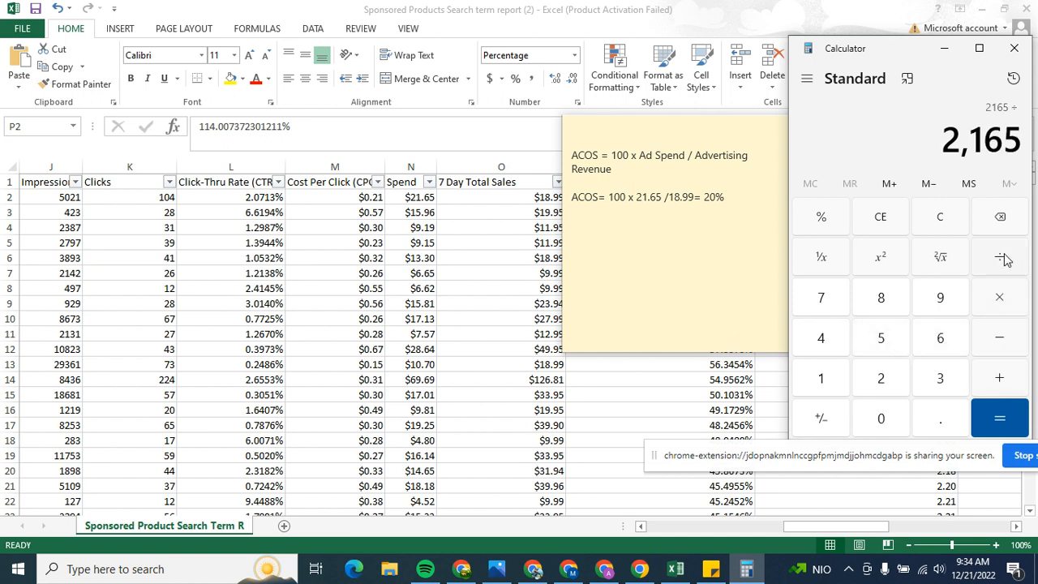
left_click(838, 377)
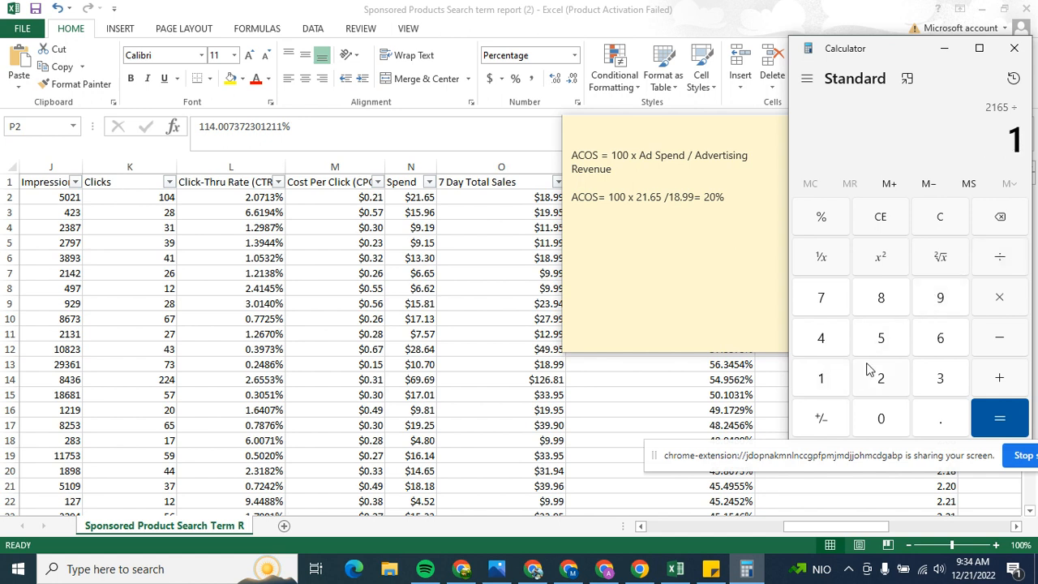
left_click(898, 308)
left_click(933, 415)
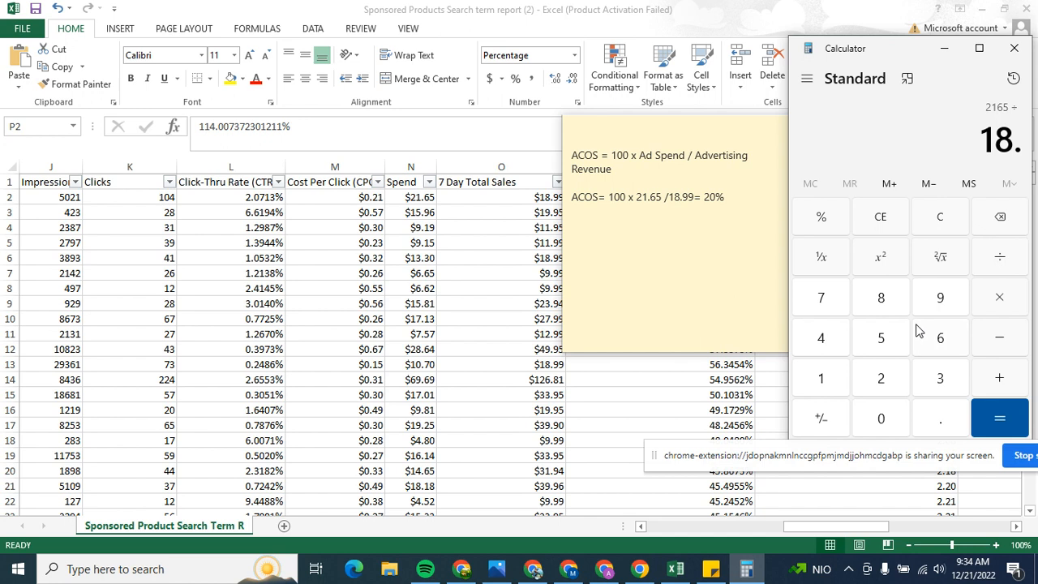
left_click(935, 299)
left_click(937, 300)
left_click(1000, 412)
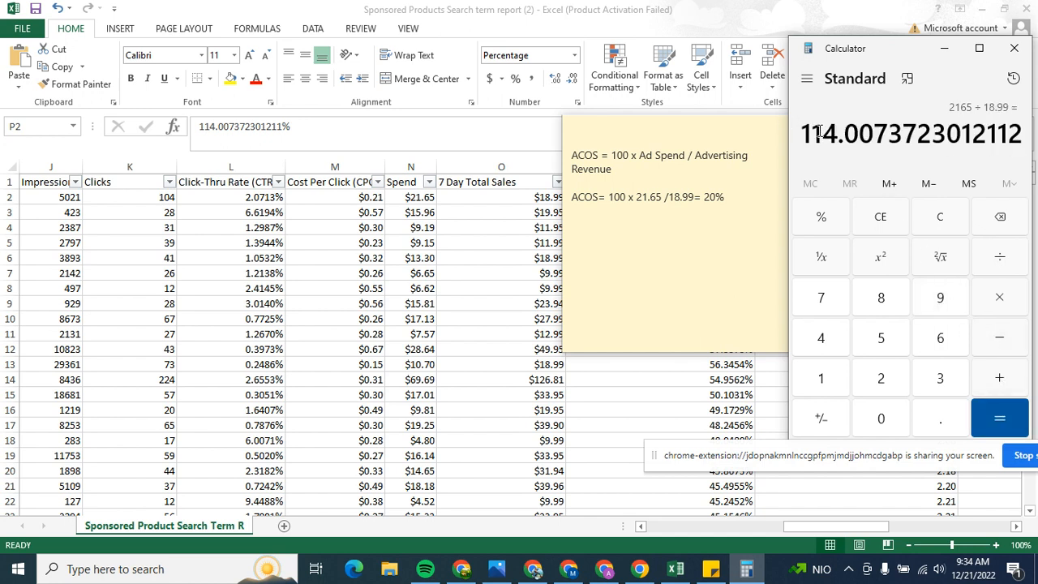
Step: Compare the computed ACOS result with the first search term's spend, 7 Day Total Sales and ACOS values in the Excel report
left_click_drag(804, 134, 857, 133)
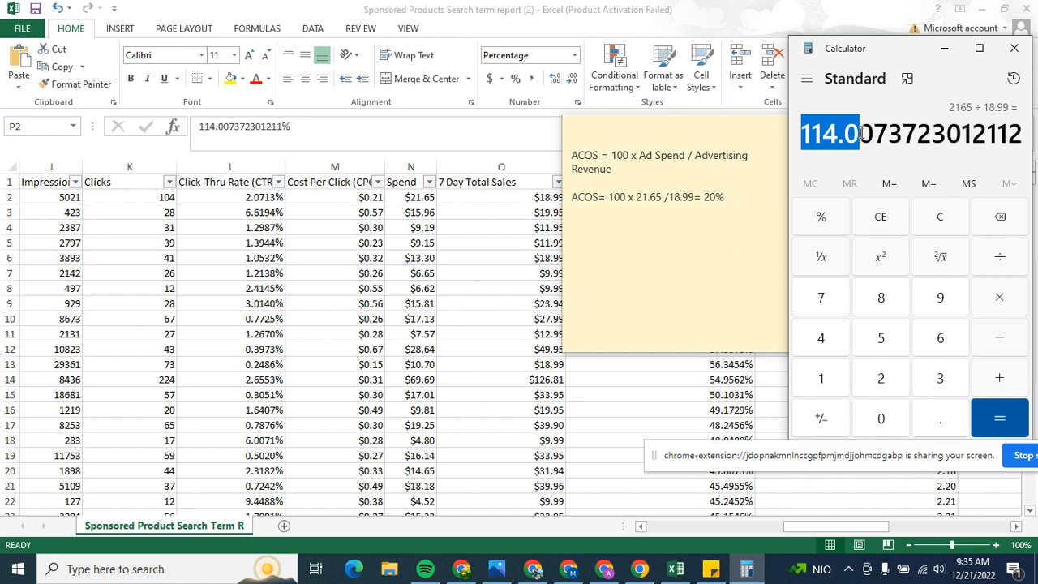
left_click(719, 146)
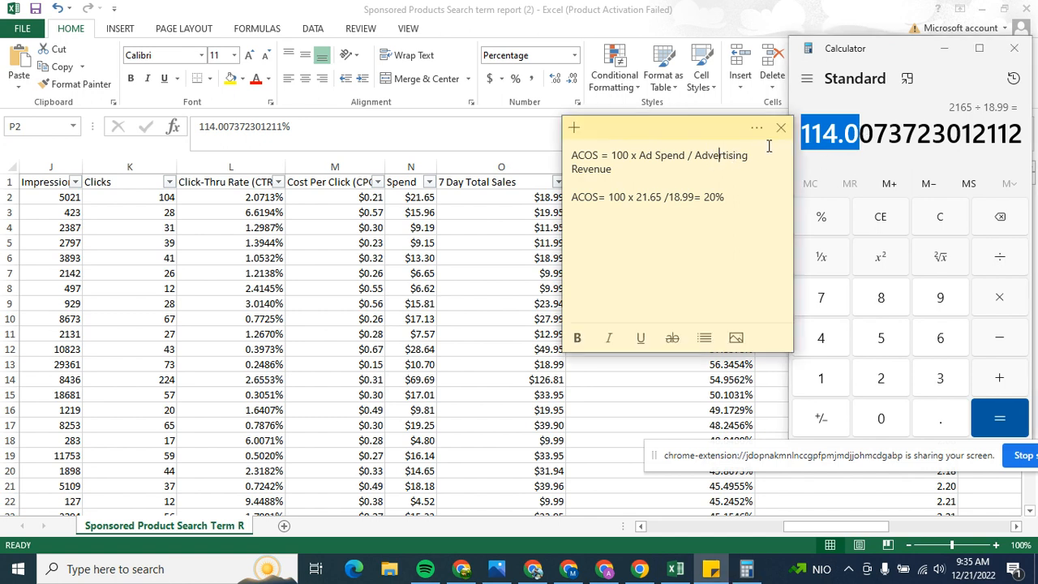
left_click(530, 135)
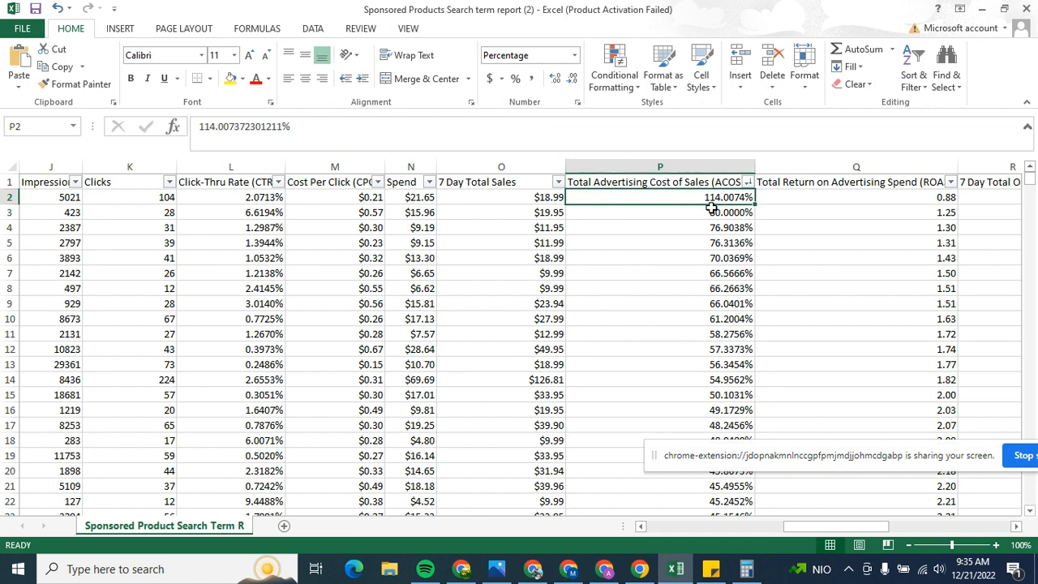
left_click(417, 197)
left_click(504, 201)
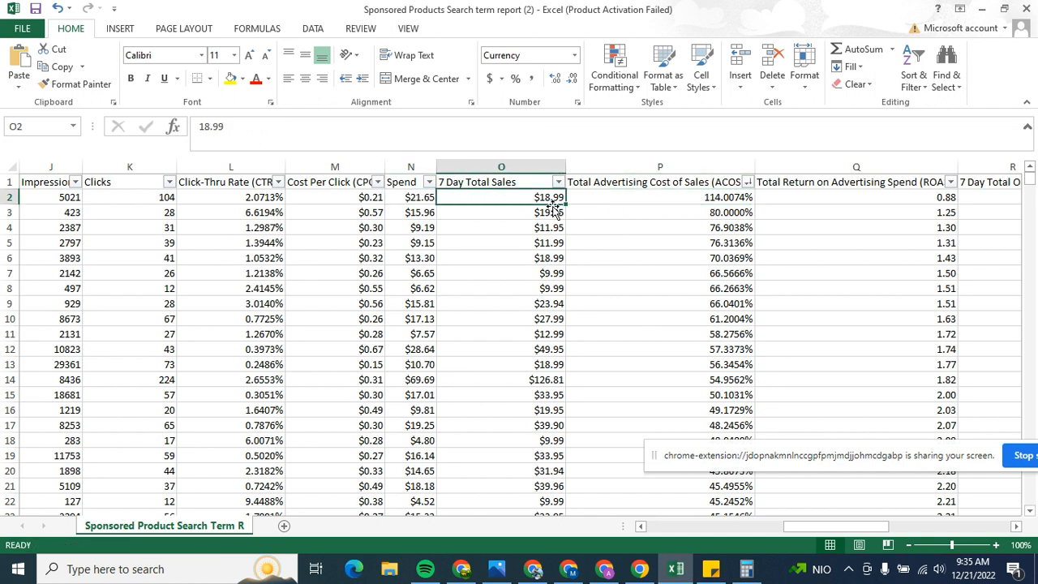
left_click(736, 212)
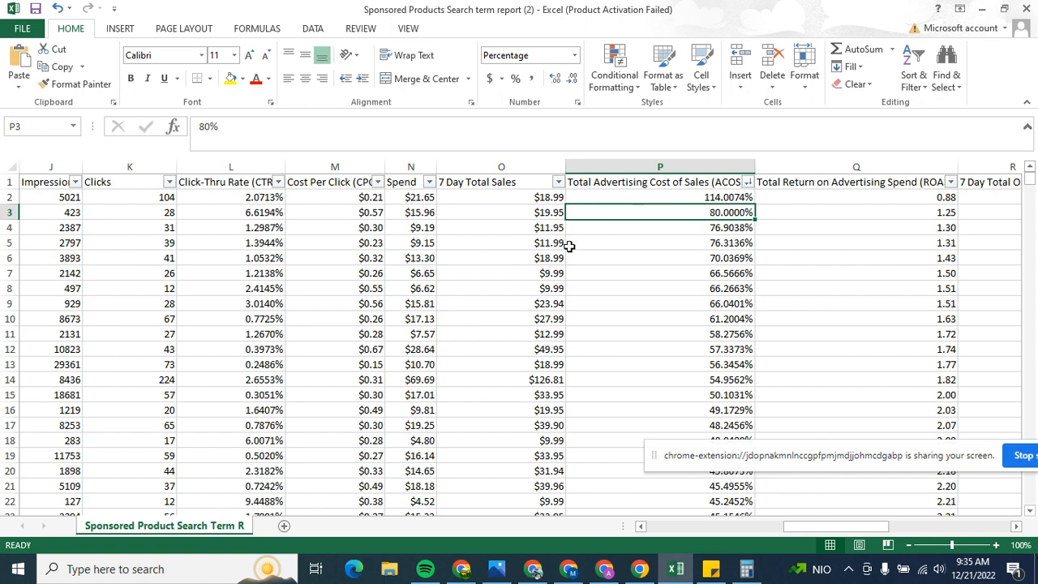
Step: Examine the descending ACOS values of the highest-ACOS search terms, from the start of the report to about row 49
scroll(686, 273, "down", 2)
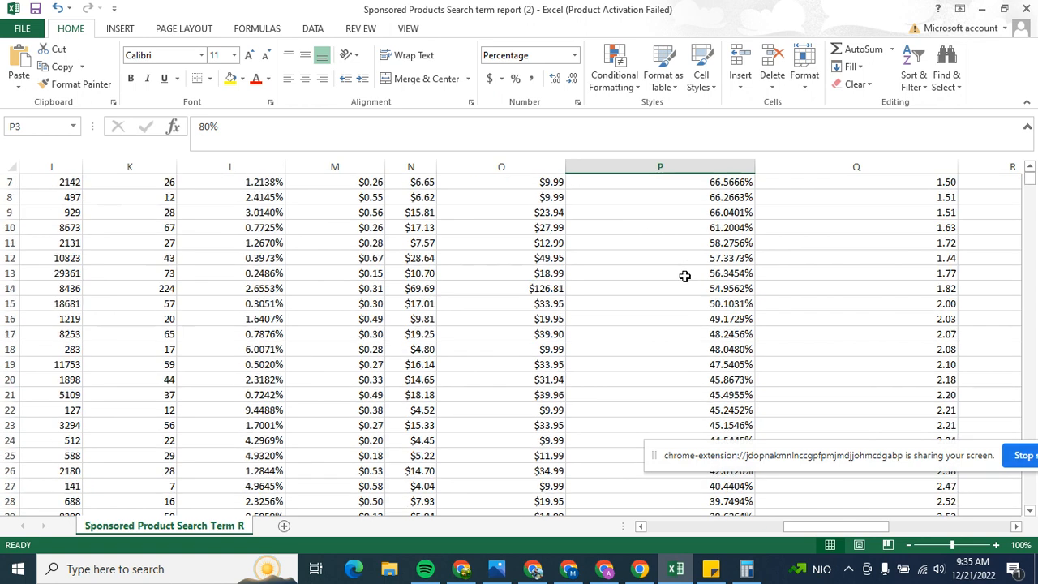
scroll(685, 273, "up", 2)
scroll(684, 276, "down", 7)
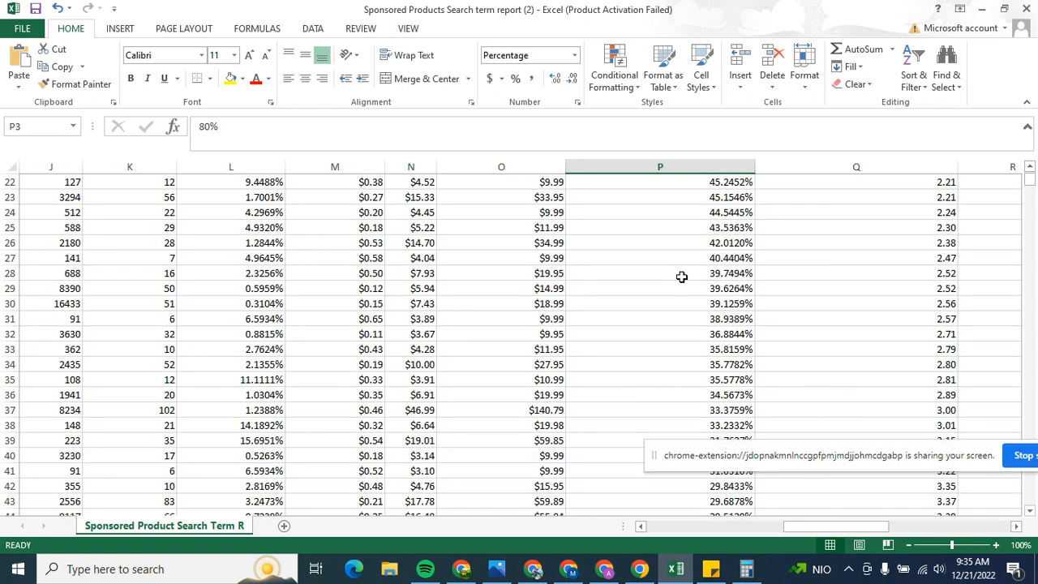
scroll(685, 281, "down", 1)
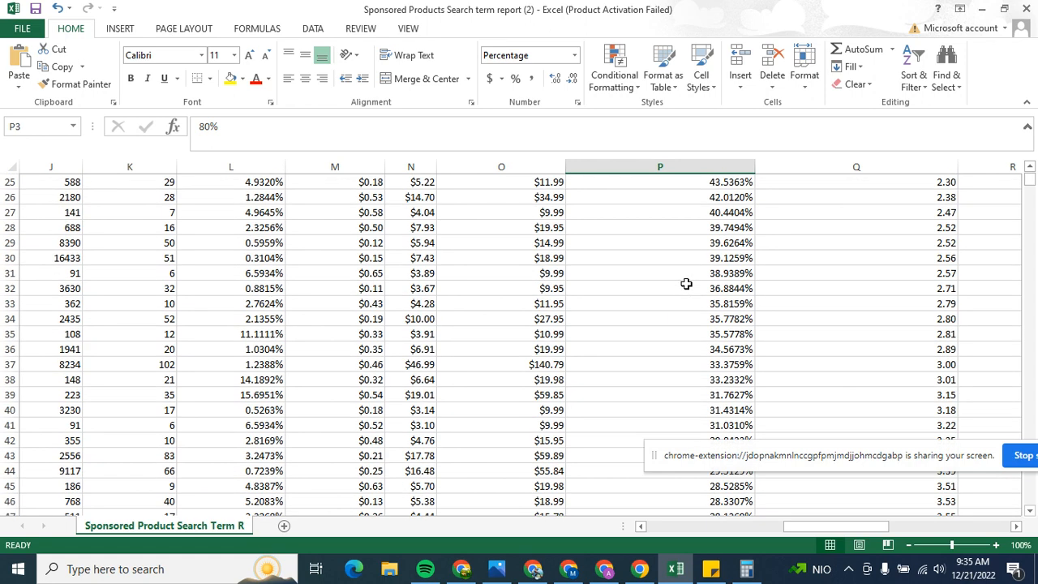
scroll(700, 328, "down", 1)
scroll(697, 321, "up", 1)
scroll(695, 318, "down", 1)
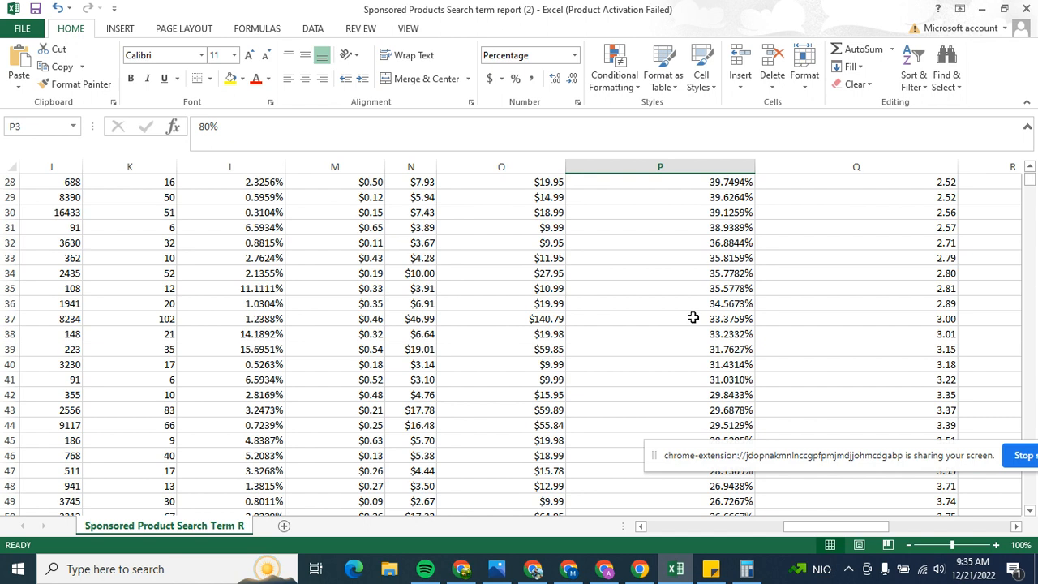
scroll(693, 317, "up", 2)
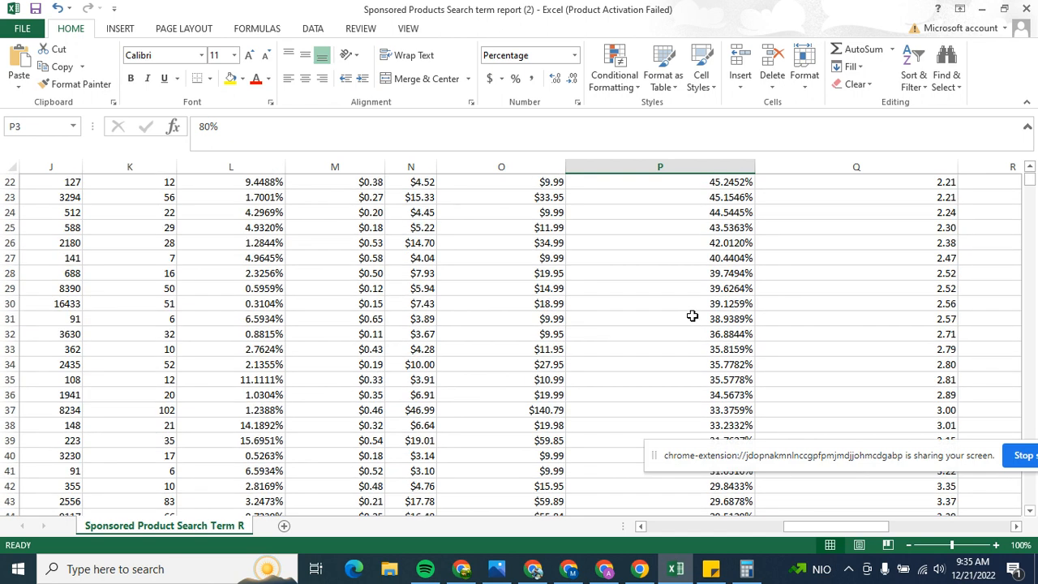
scroll(691, 316, "up", 3)
scroll(693, 317, "up", 3)
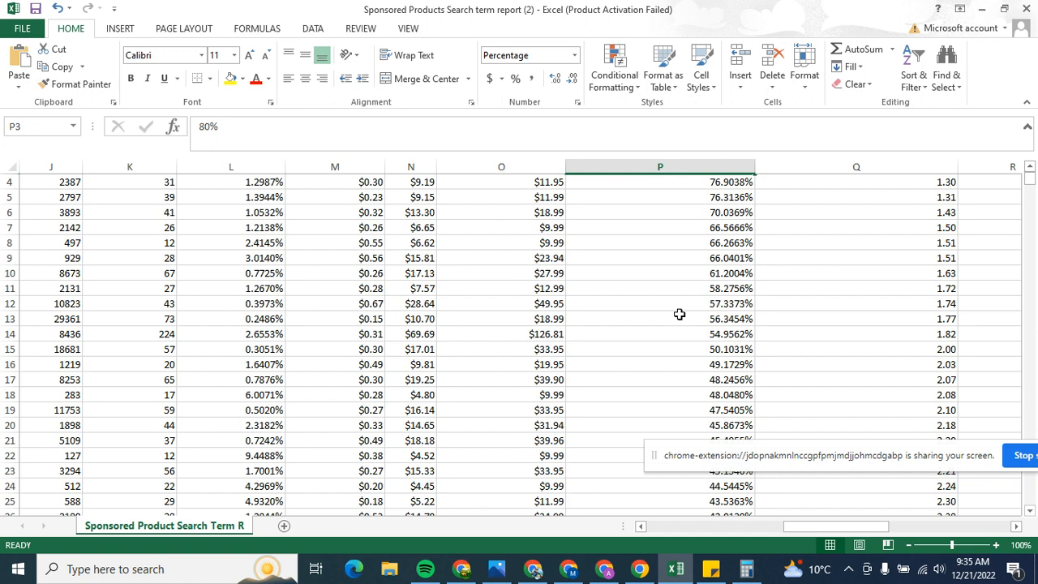
scroll(679, 313, "up", 1)
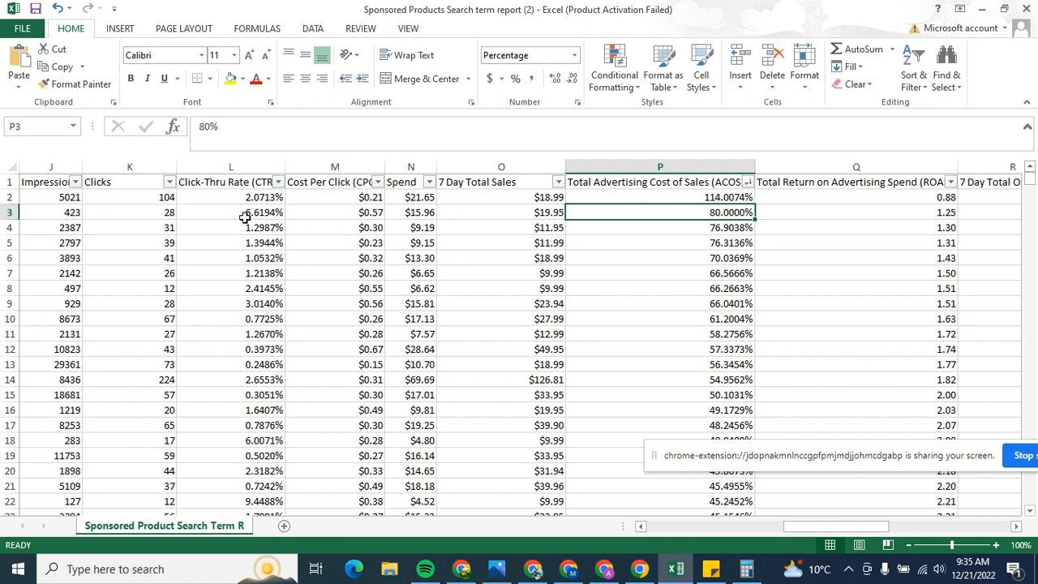
Step: Check the first search term's ACOS and cost per click, and the cost per click in row 4
mouse_move(806, 527)
left_mouse_down()
mouse_move(795, 528)
mouse_move(807, 527)
left_mouse_up()
left_click(708, 196)
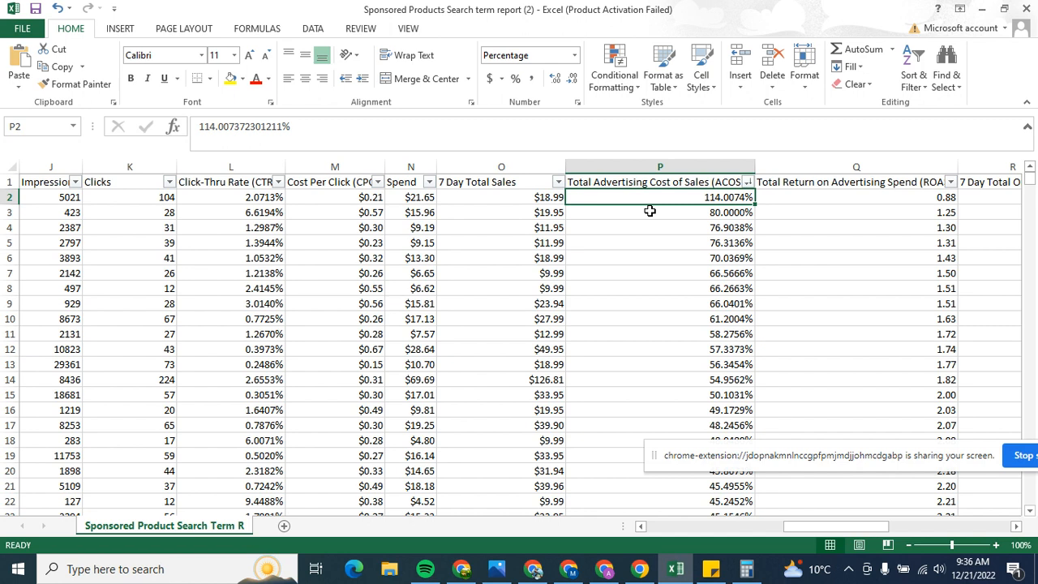
left_click(373, 200)
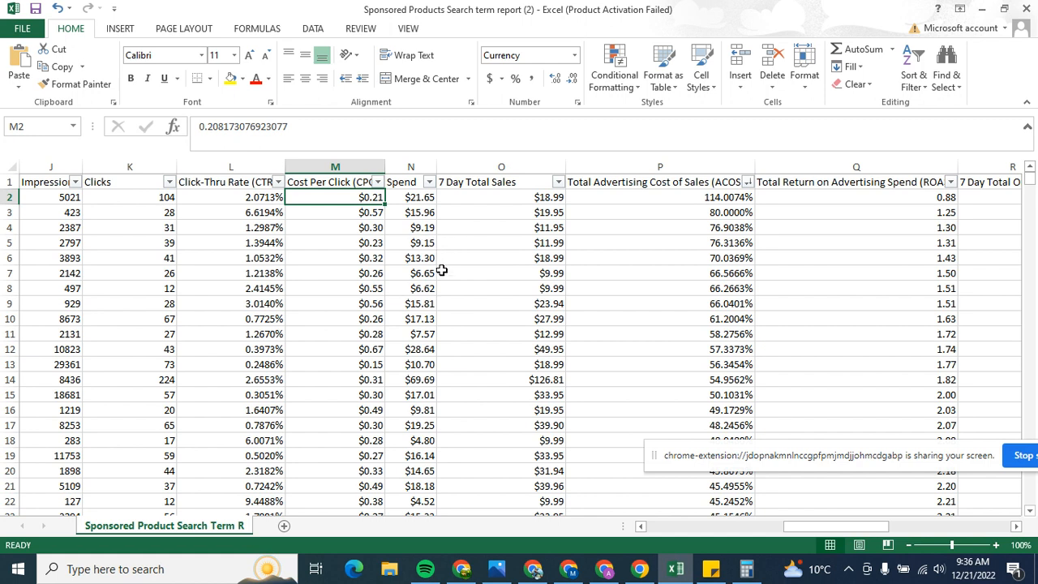
left_click(359, 228)
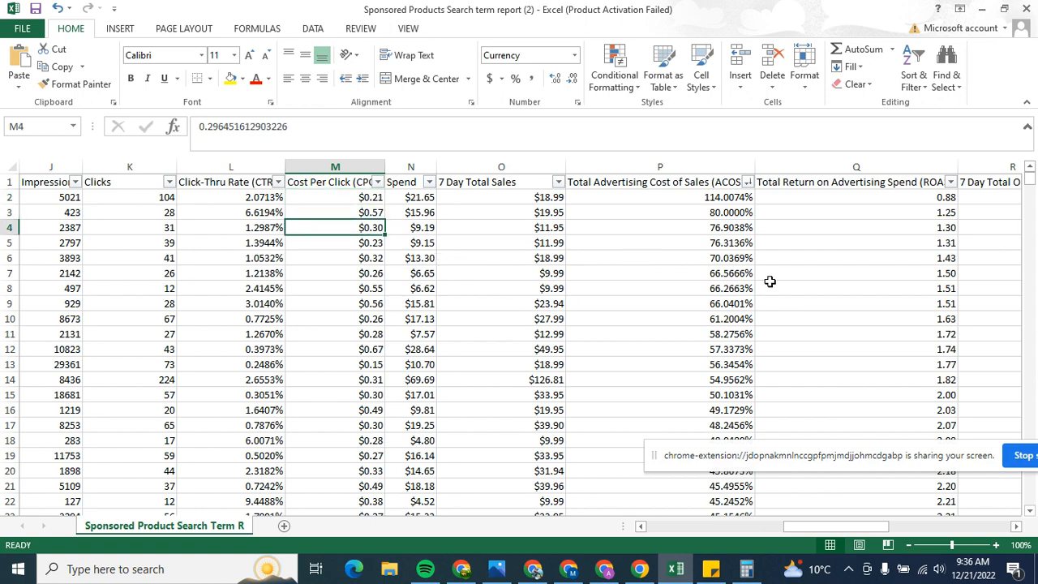
Step: Find the first search term with an ACOS below 30% and check its spend, 7 Day Total Sales and ACOS
scroll(733, 331, "down", 8)
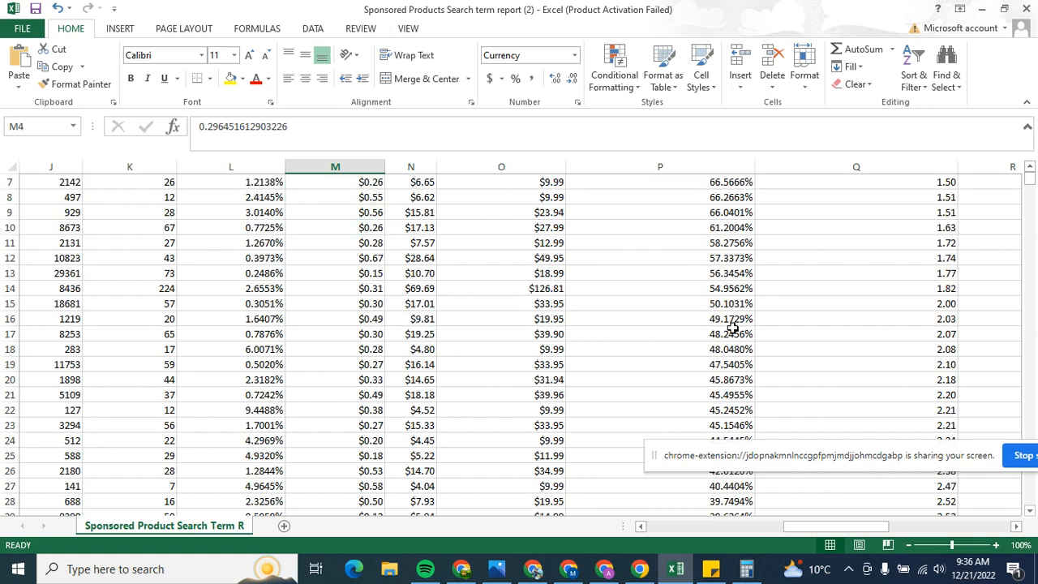
scroll(733, 356, "down", 2)
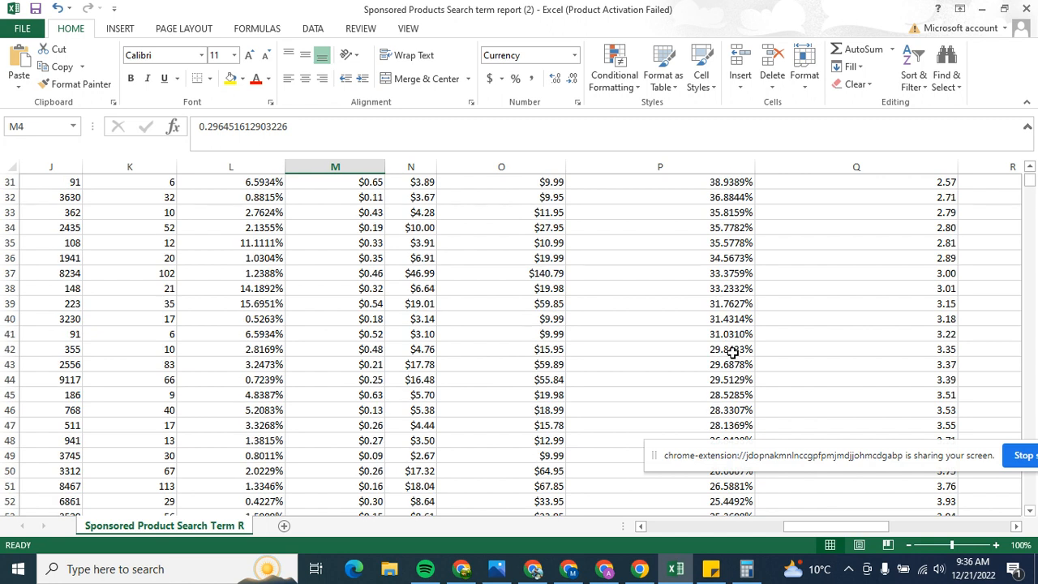
left_click_drag(727, 353, 467, 363)
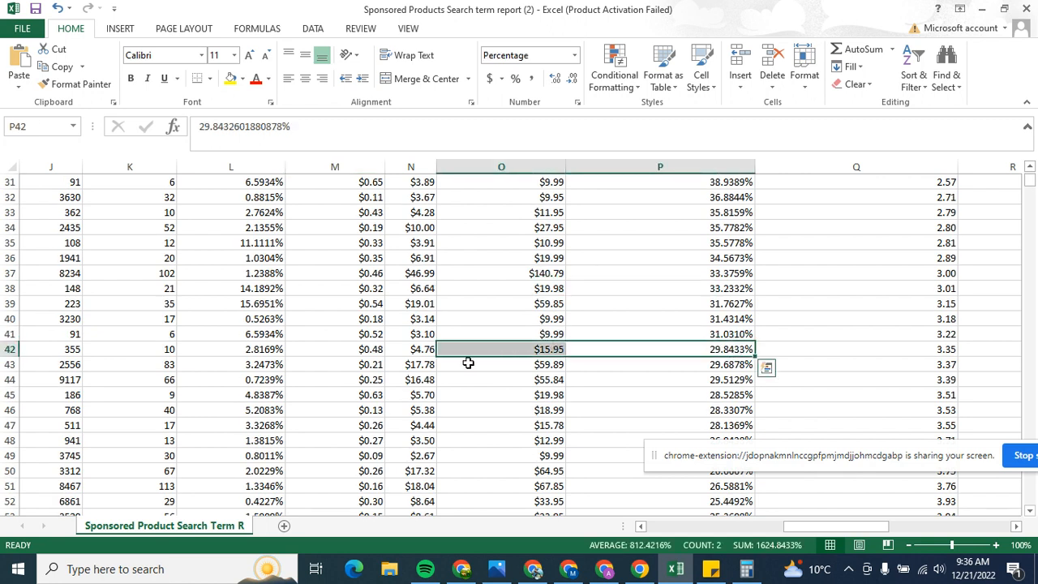
left_click(425, 353)
left_click(536, 350)
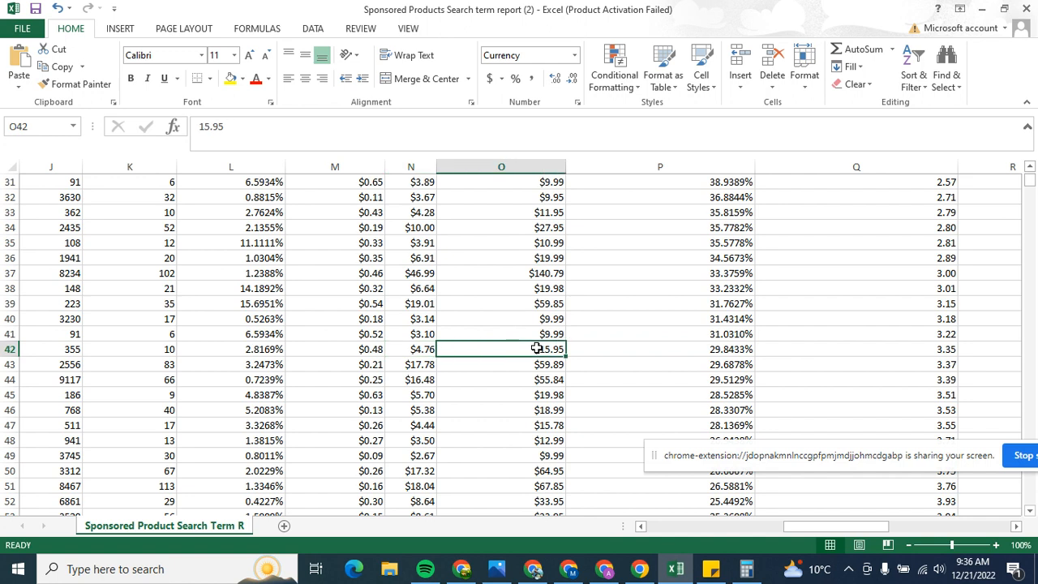
left_click(421, 353)
left_click(743, 349)
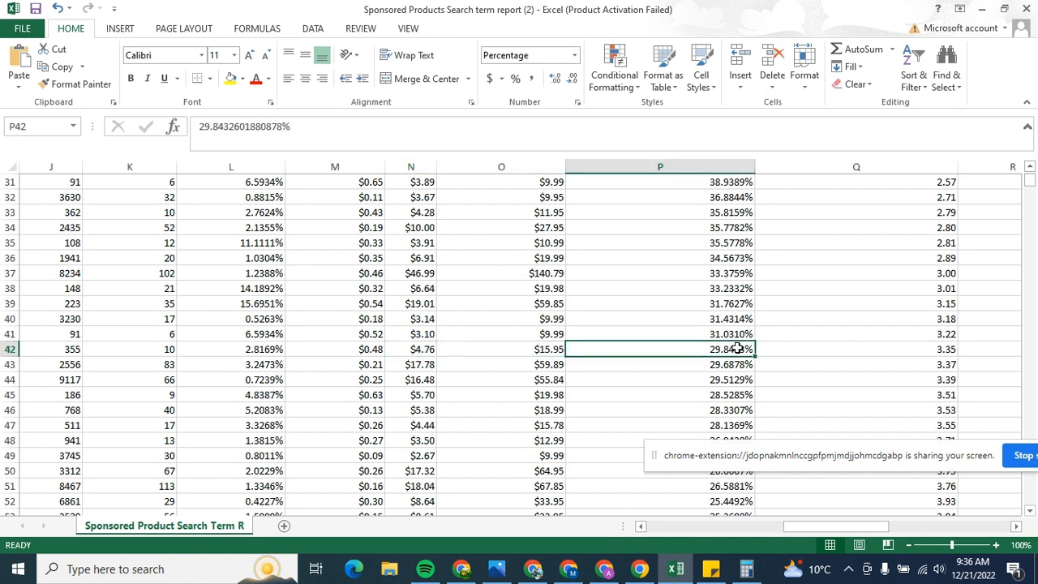
left_click_drag(574, 346, 4, 516)
scroll(441, 412, "down", 4)
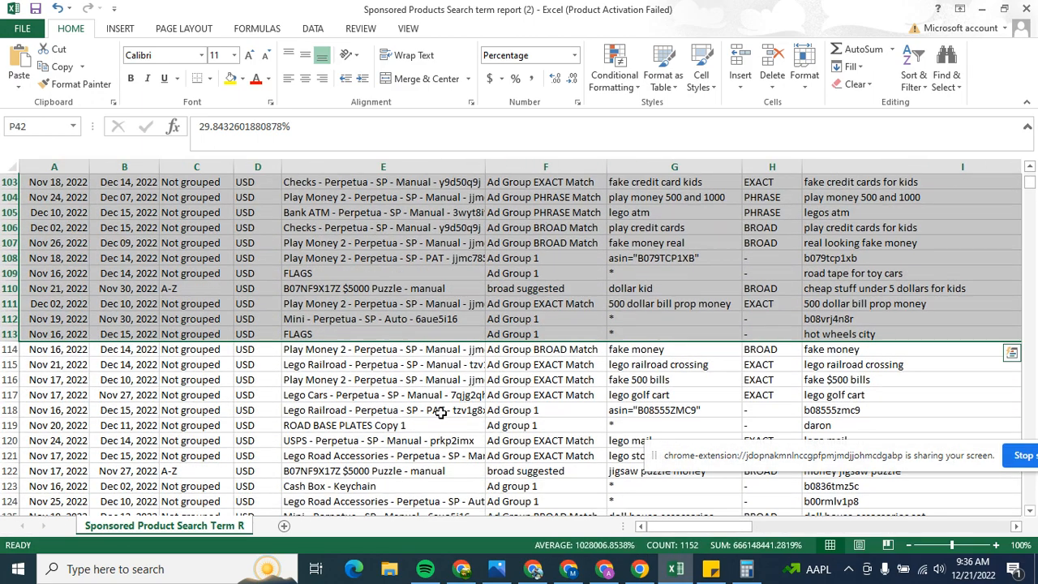
left_click(440, 412)
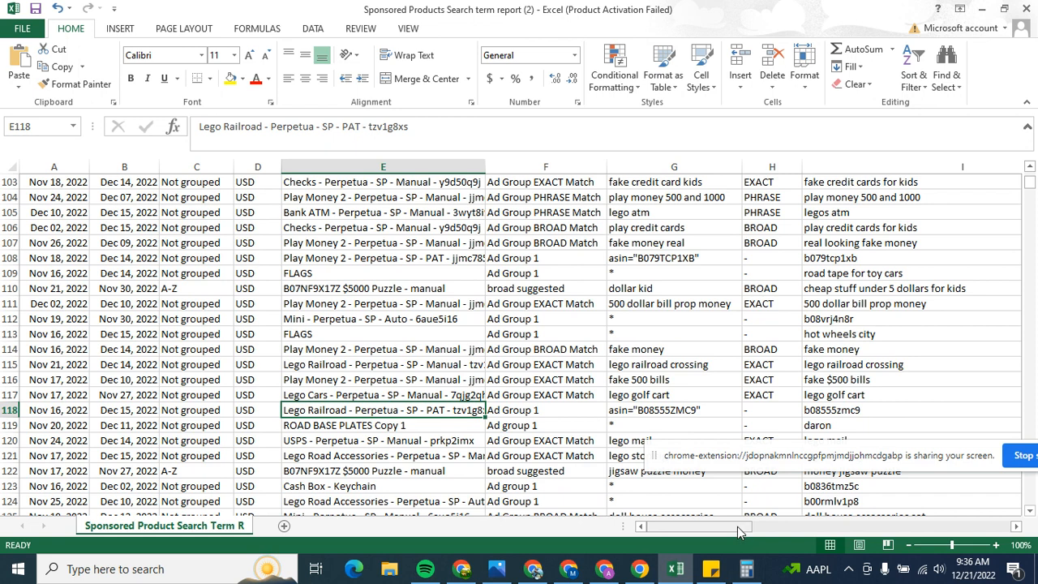
left_click_drag(737, 526, 849, 524)
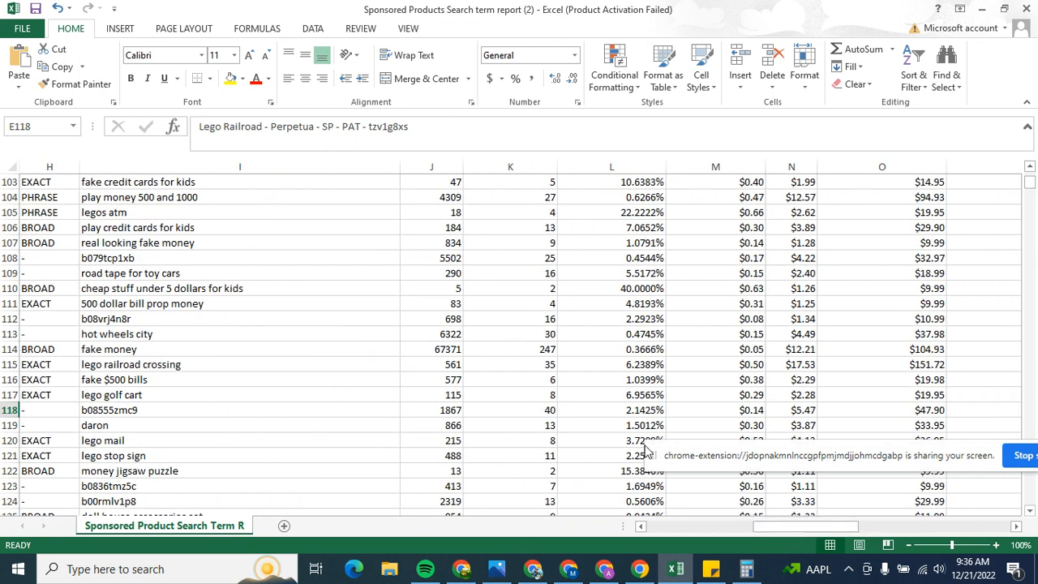
left_click_drag(767, 529, 797, 531)
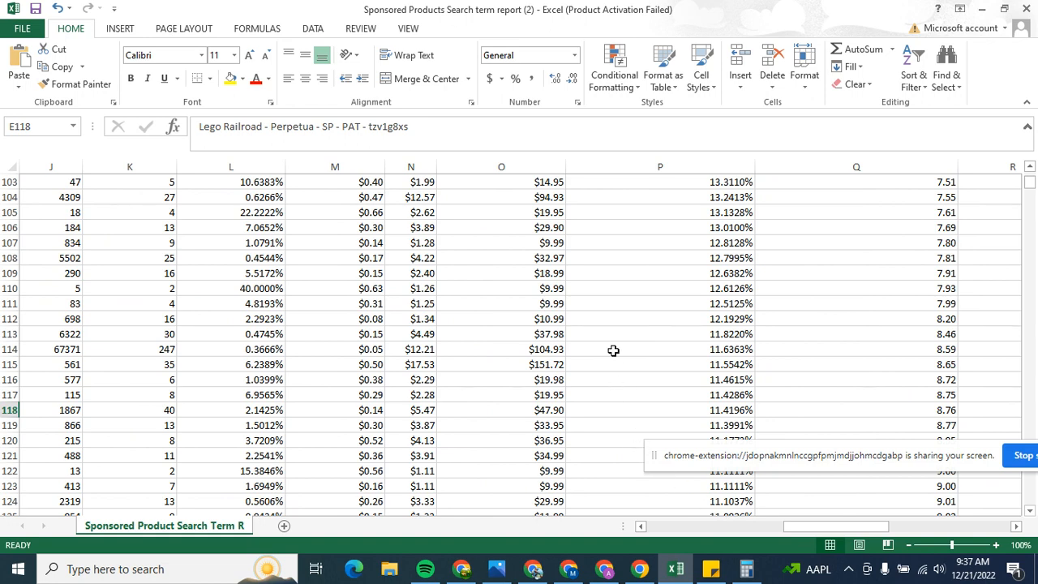
Step: Look down the ACOS column for the point where its values end and the search terms with zero sales begin
scroll(612, 350, "up", 5)
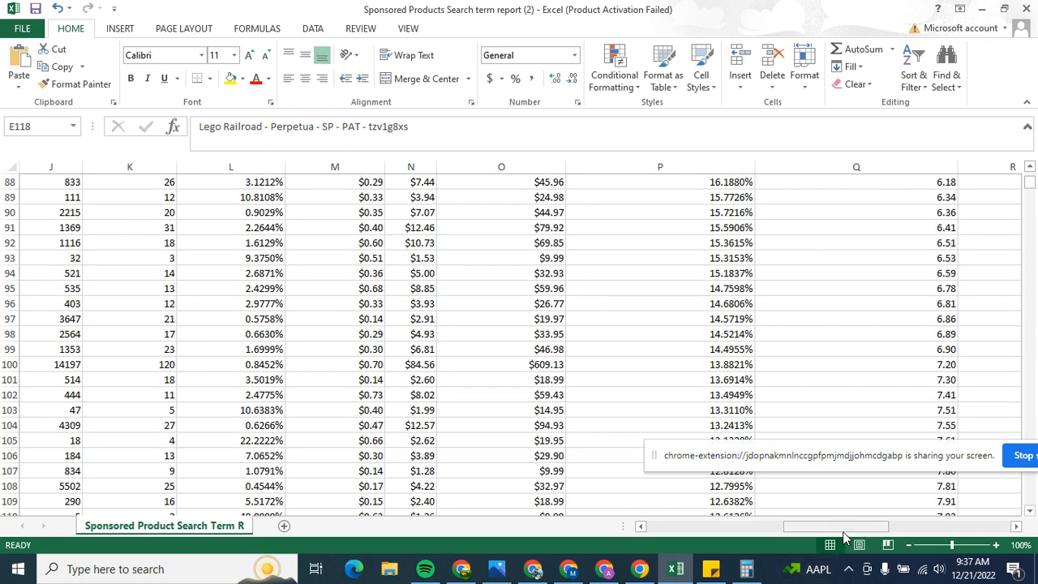
scroll(634, 332, "down", 12)
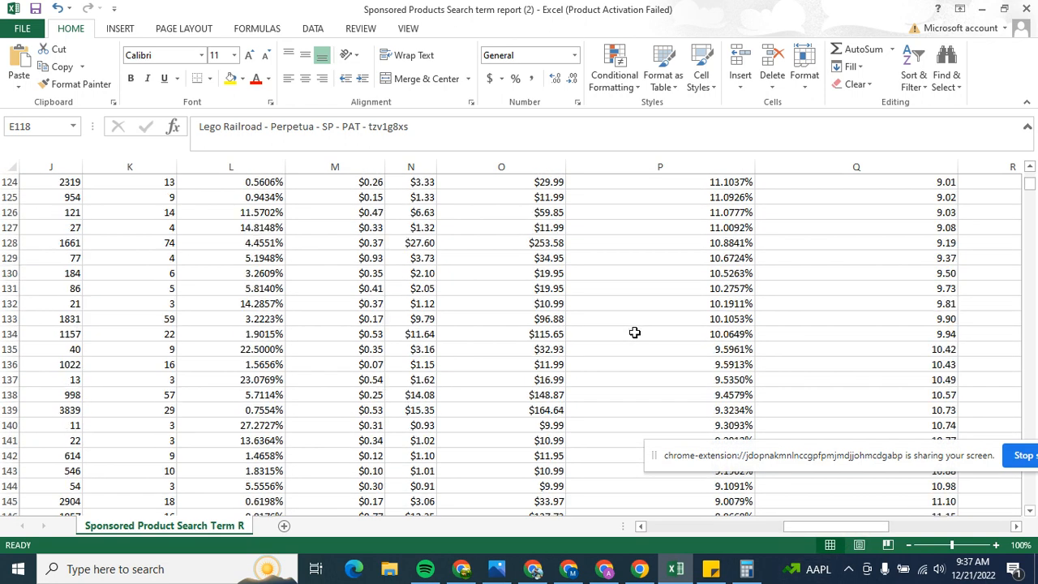
scroll(635, 333, "down", 20)
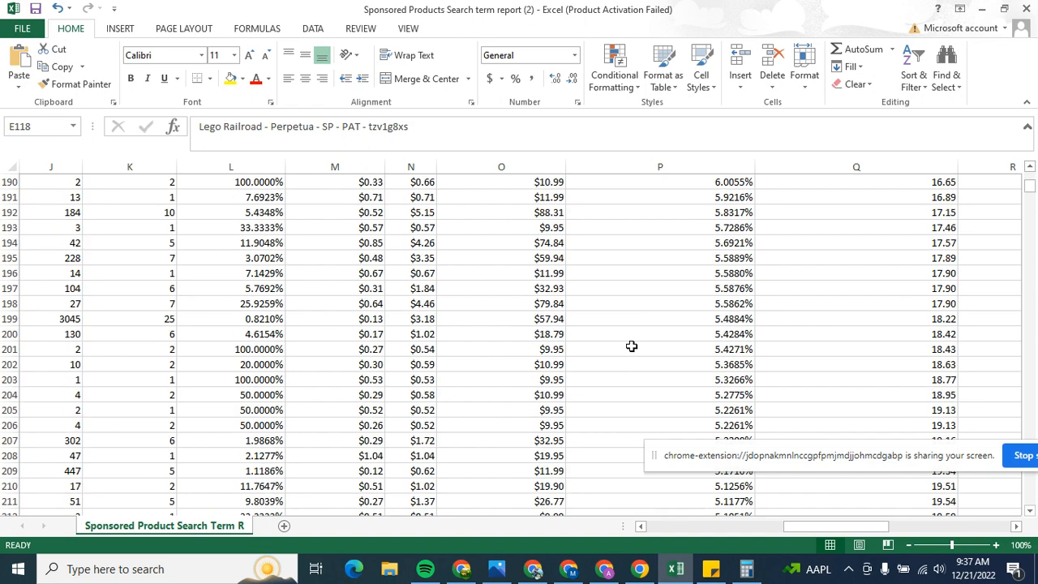
scroll(632, 346, "down", 20)
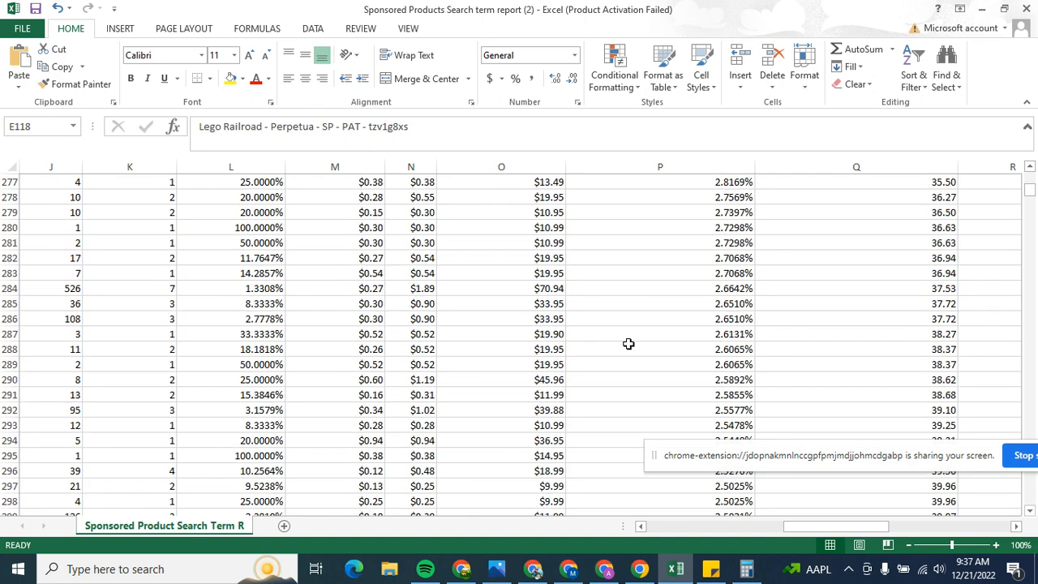
scroll(628, 344, "down", 20)
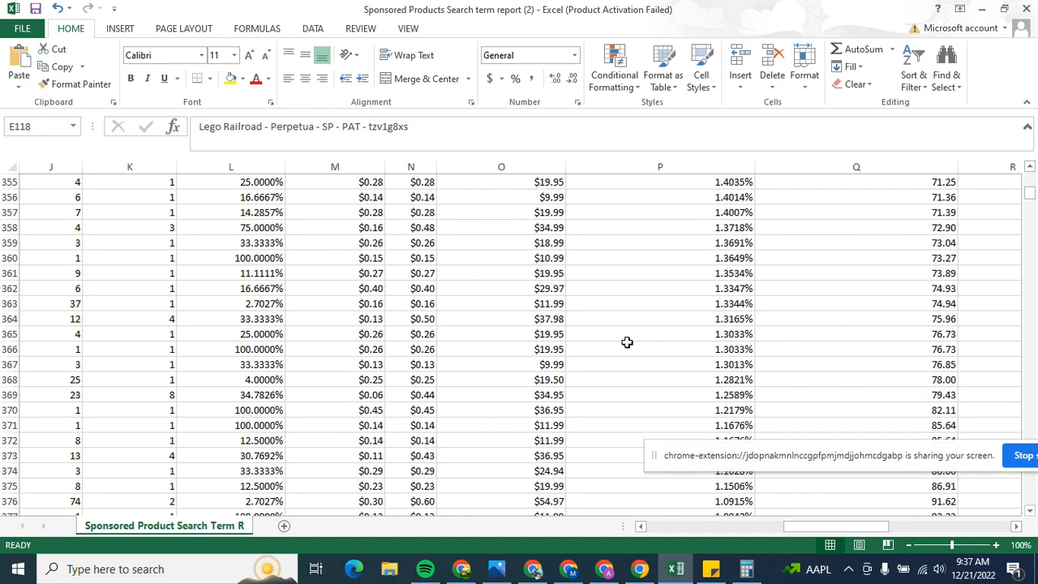
scroll(627, 341, "down", 20)
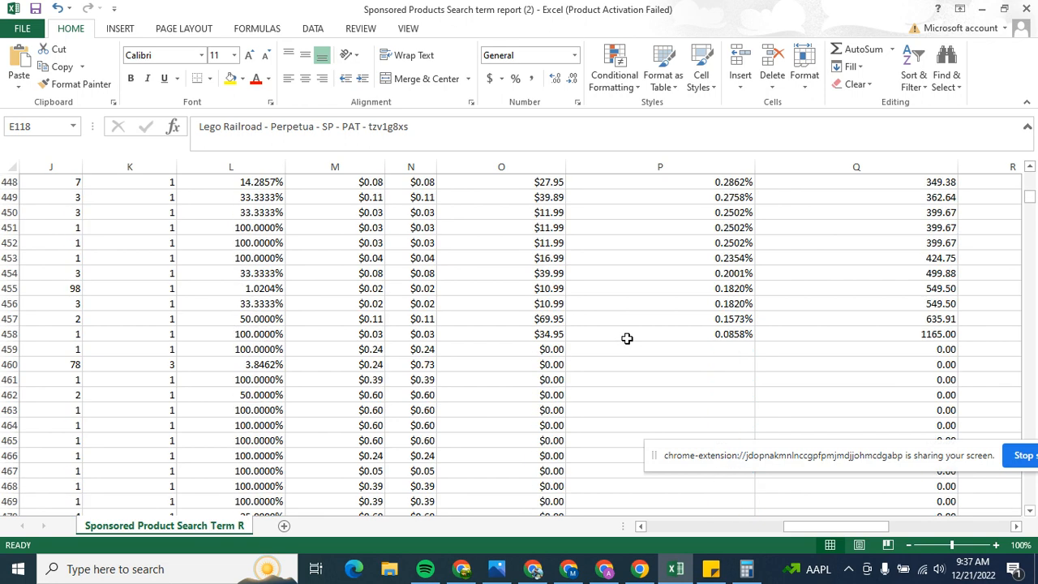
scroll(626, 338, "down", 2)
scroll(627, 337, "up", 1)
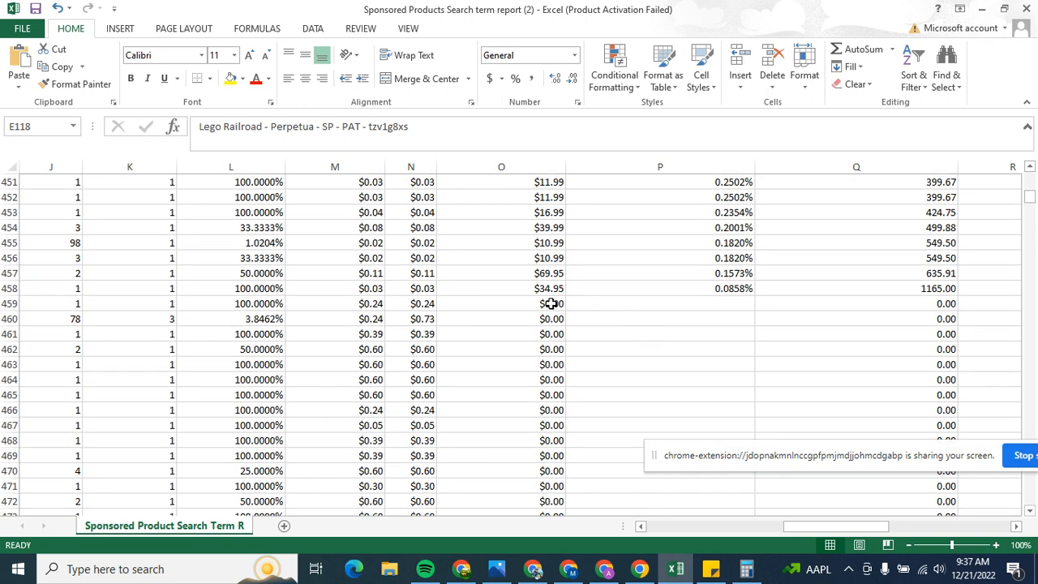
Step: Delete rows 2 to 458, the search terms with an ACOS value, keeping the header row and the zero-sales terms
left_click(6, 304)
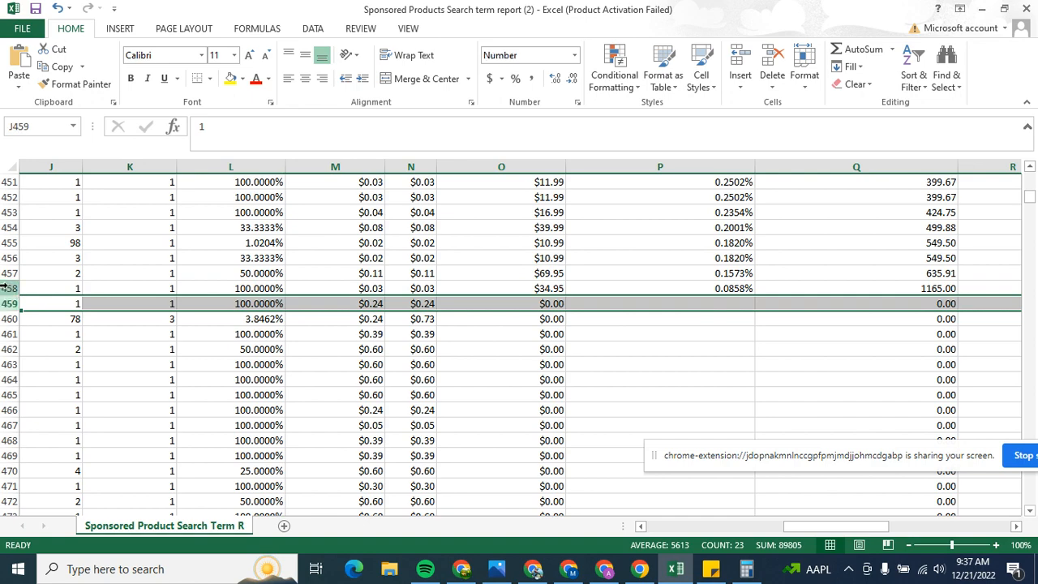
left_click_drag(7, 288, 2, 98)
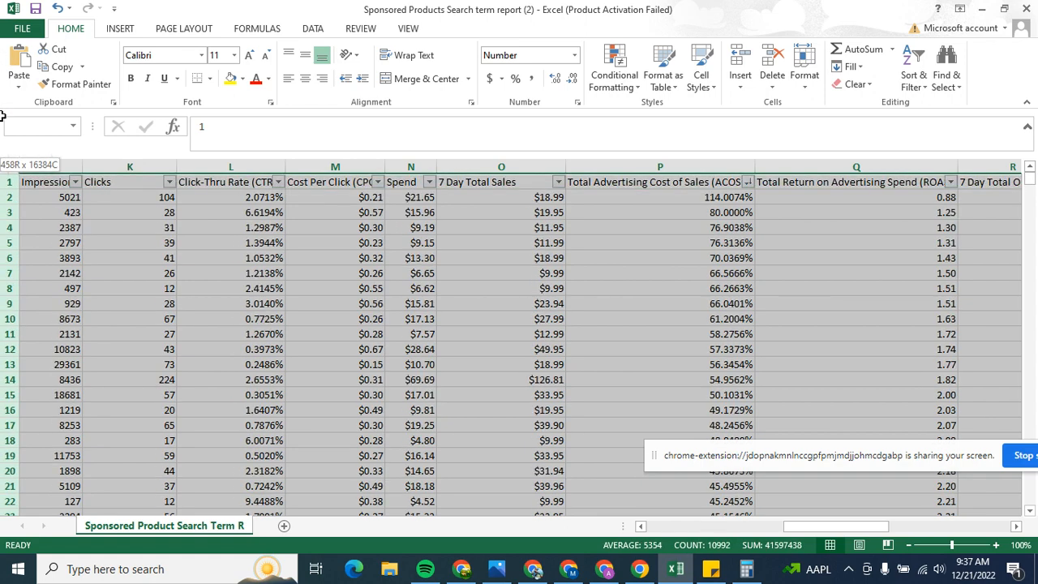
left_click_drag(4, 181, 5, 195)
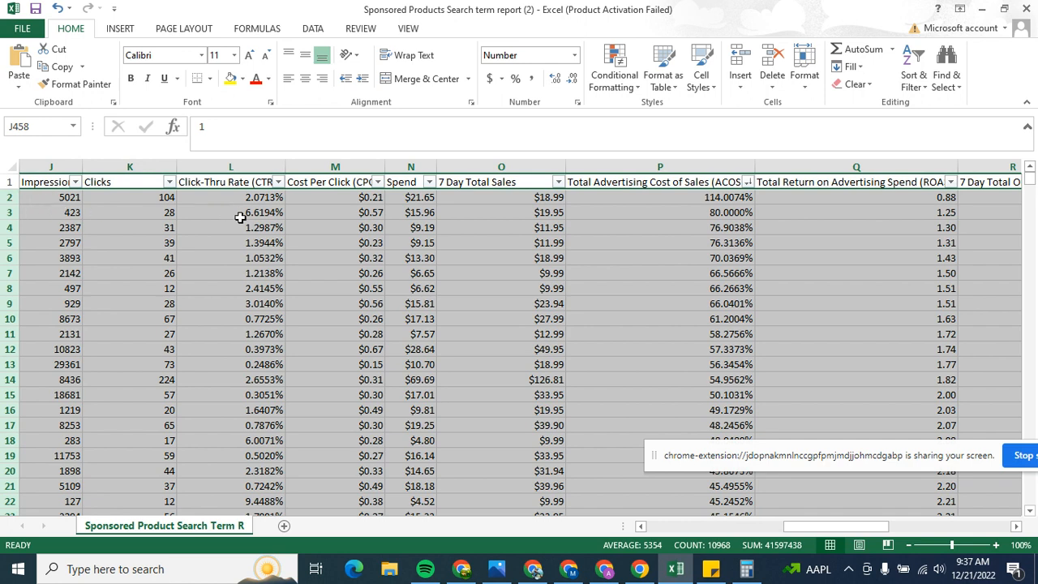
left_click(771, 64)
left_click(615, 278)
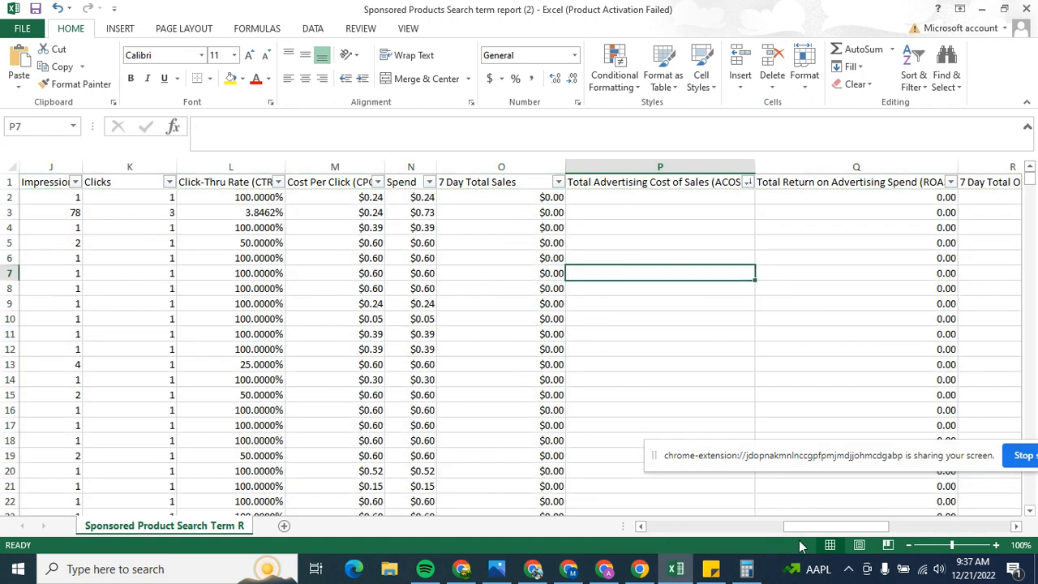
Step: Sort the report by Clicks from largest to smallest and check the spend of the search term in row 2
left_click(169, 183)
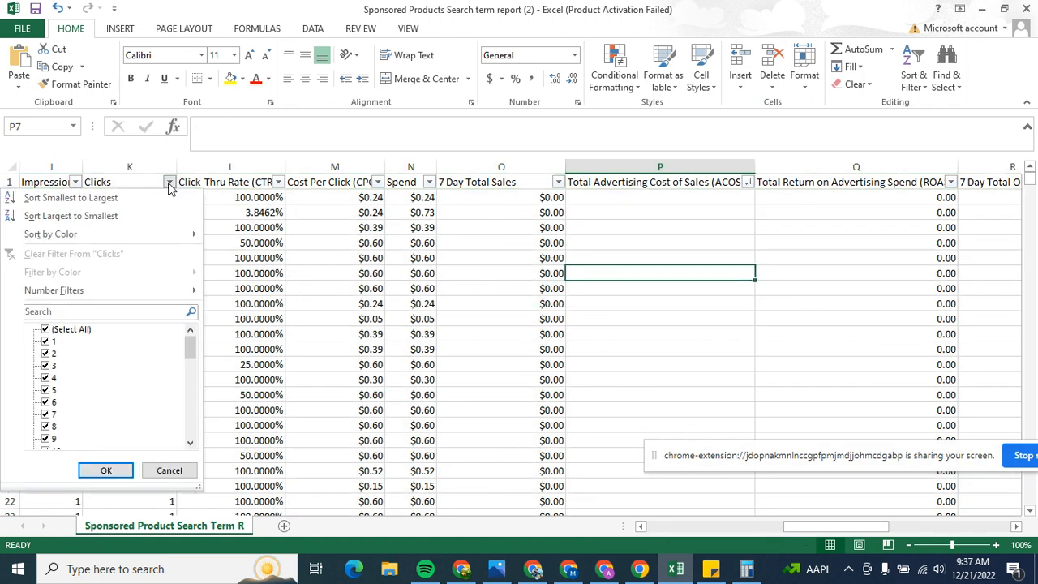
left_click(103, 217)
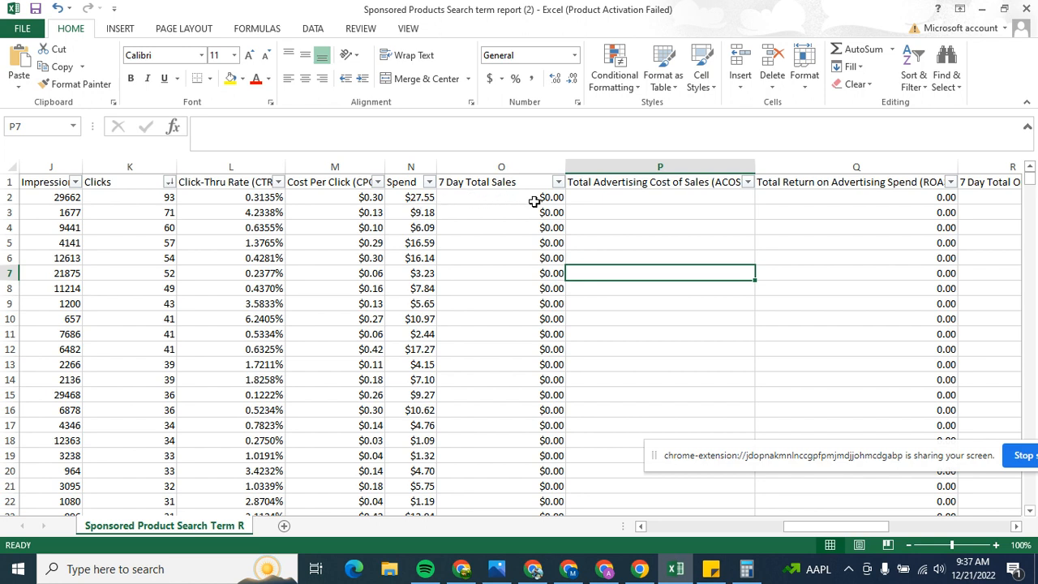
left_click(419, 199)
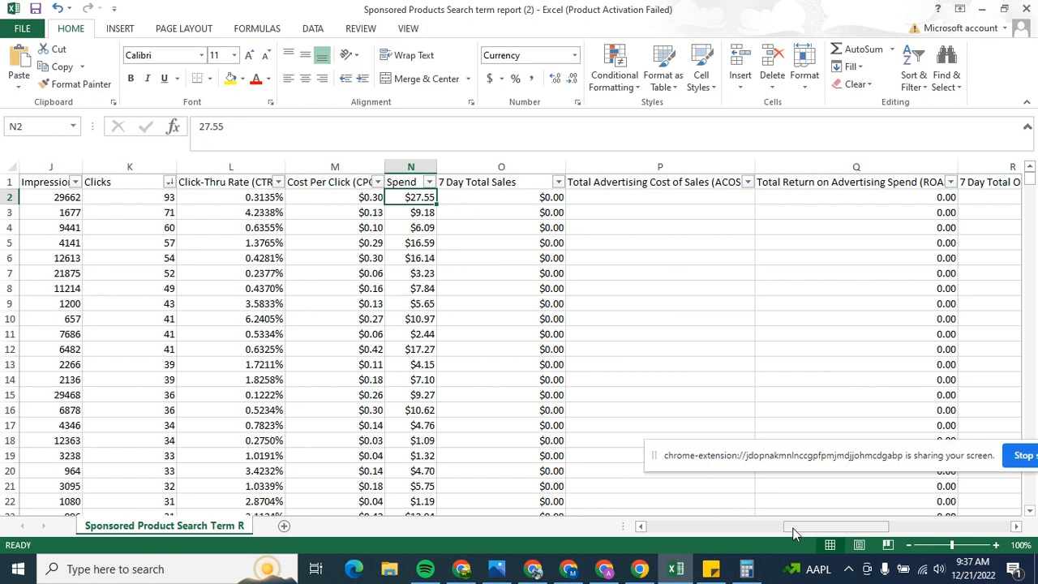
Step: Check the campaign name in row 2, and switch to Amazon Ads in Chrome to open the campaigns page
left_click_drag(788, 531, 686, 531)
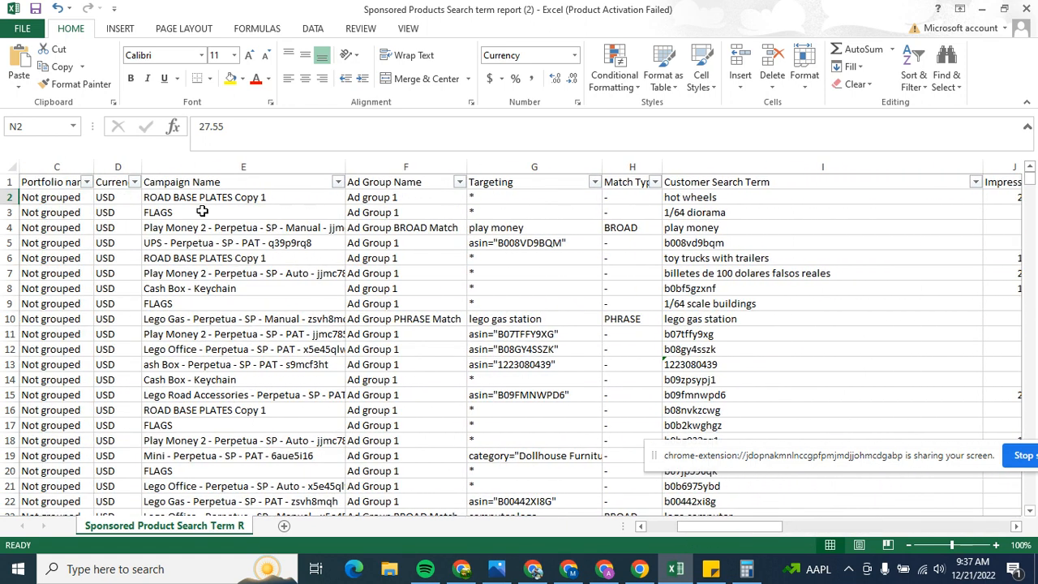
left_click(145, 197)
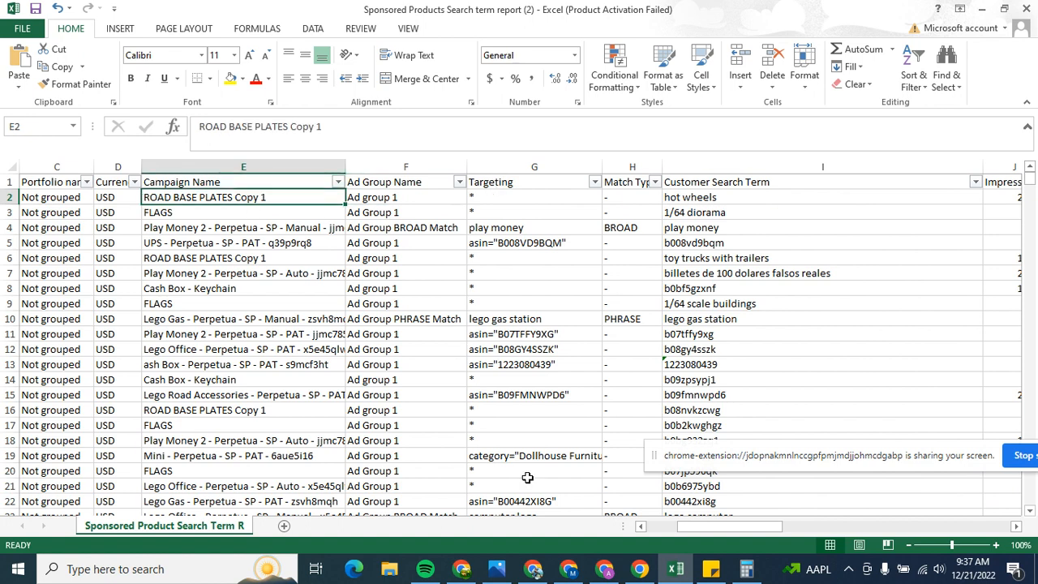
left_click_drag(719, 533, 672, 531)
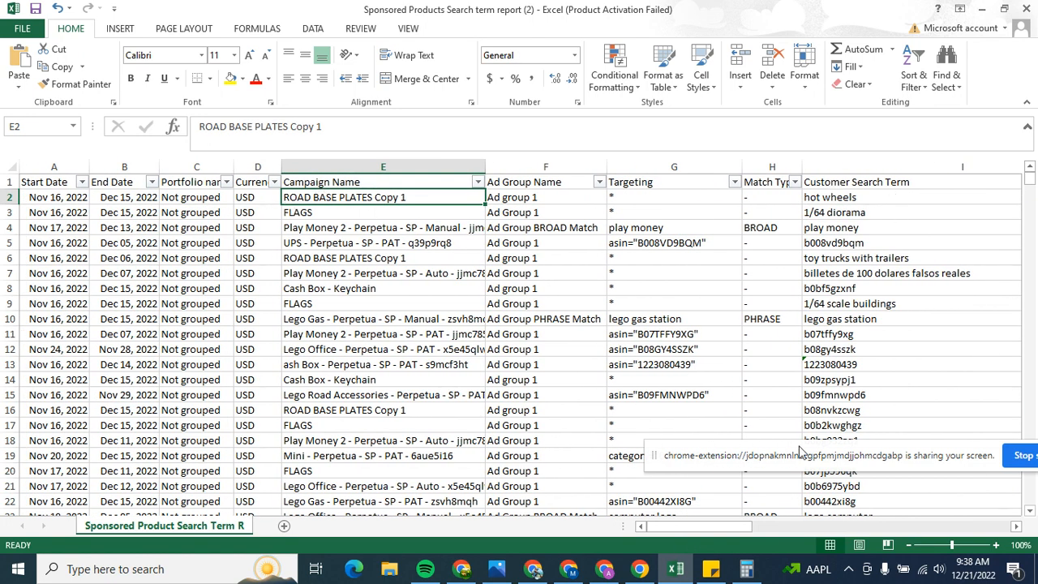
left_click(461, 568)
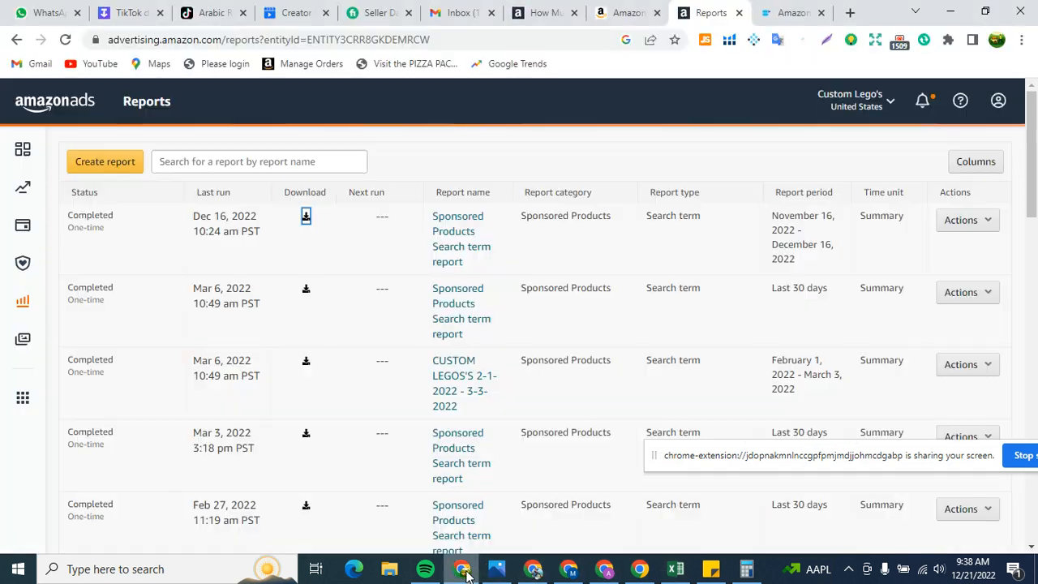
left_click(80, 118)
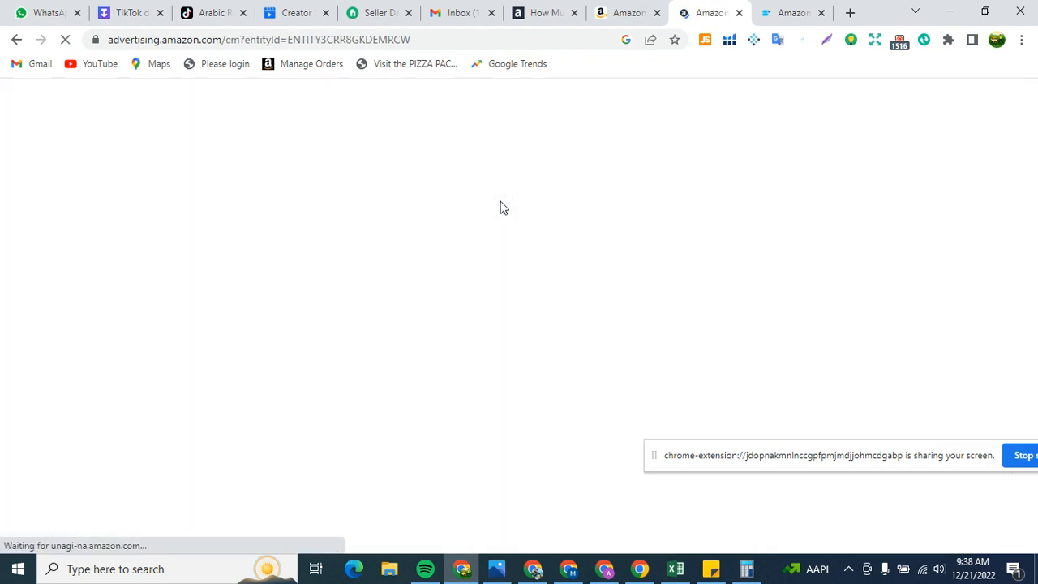
Step: Switch back to Excel and copy the campaign name ROAD BASE PLATES Copy 1 from row 2
left_click(679, 565)
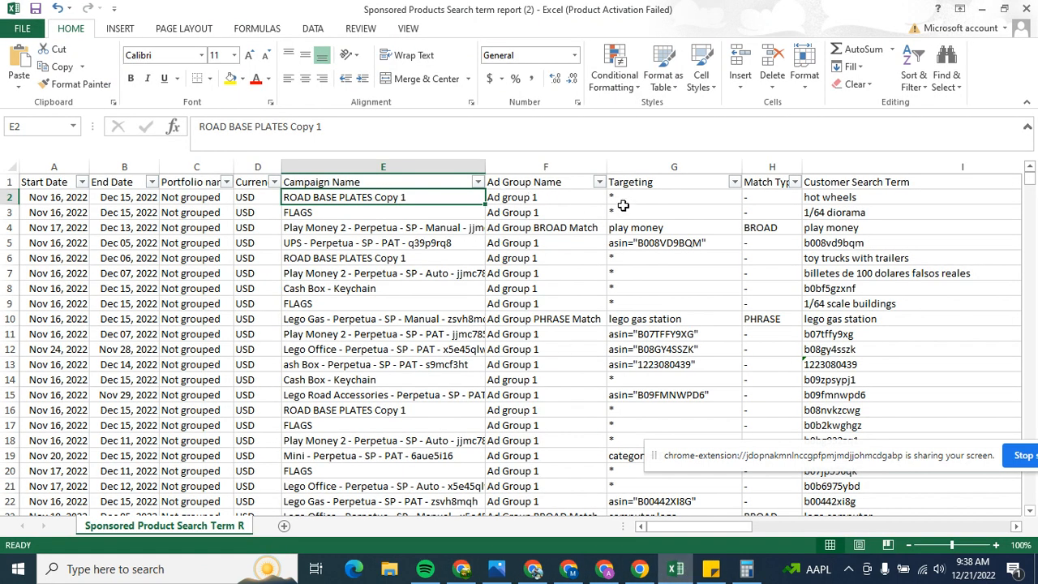
right_click(379, 201)
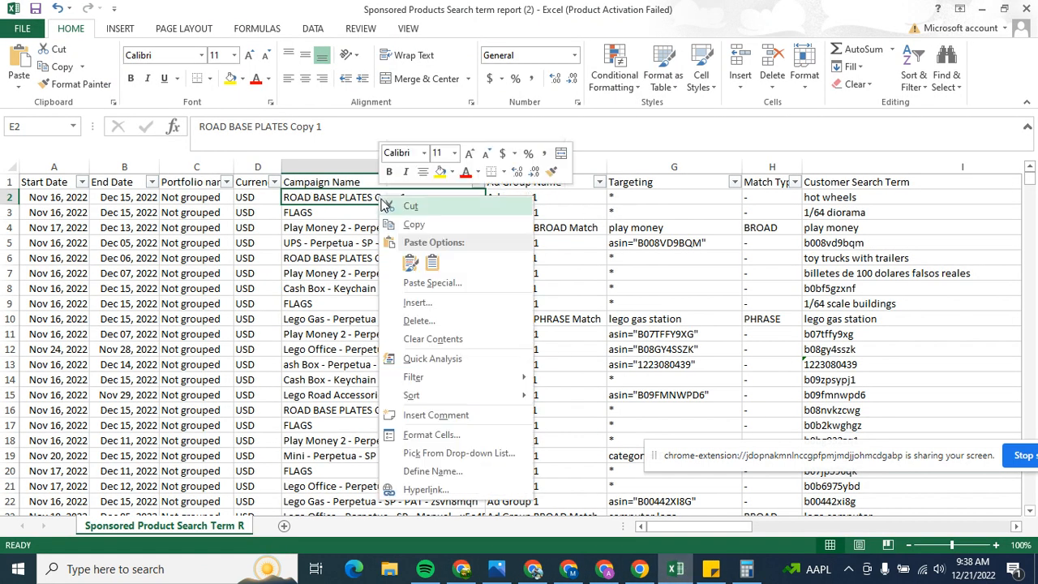
left_click(395, 225)
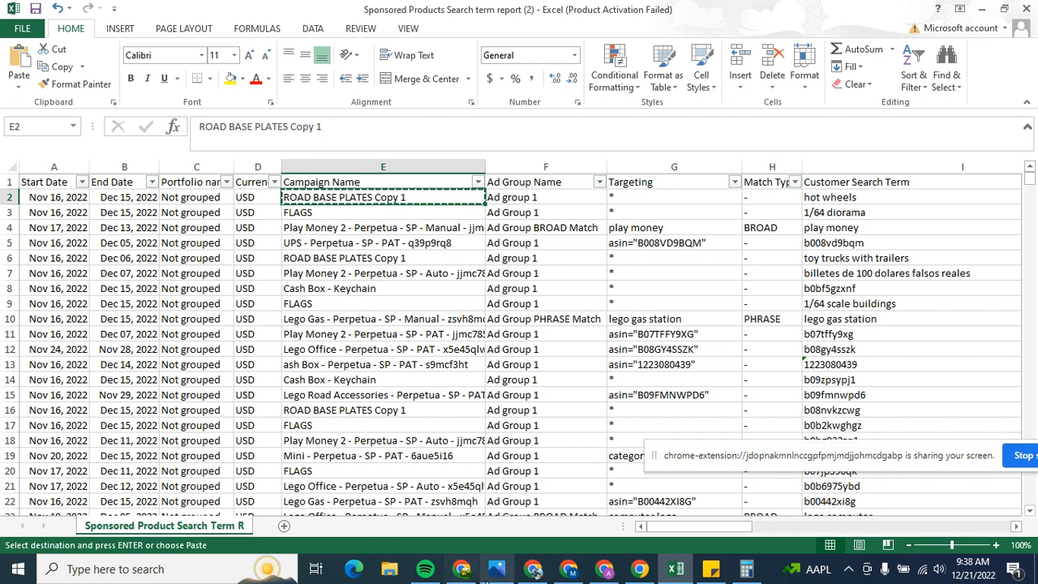
Step: Search the Amazon Ads campaigns for ROAD BASE PLATES Copy 1 and open that campaign's negative targeting
left_click(461, 568)
scroll(248, 317, "down", 1)
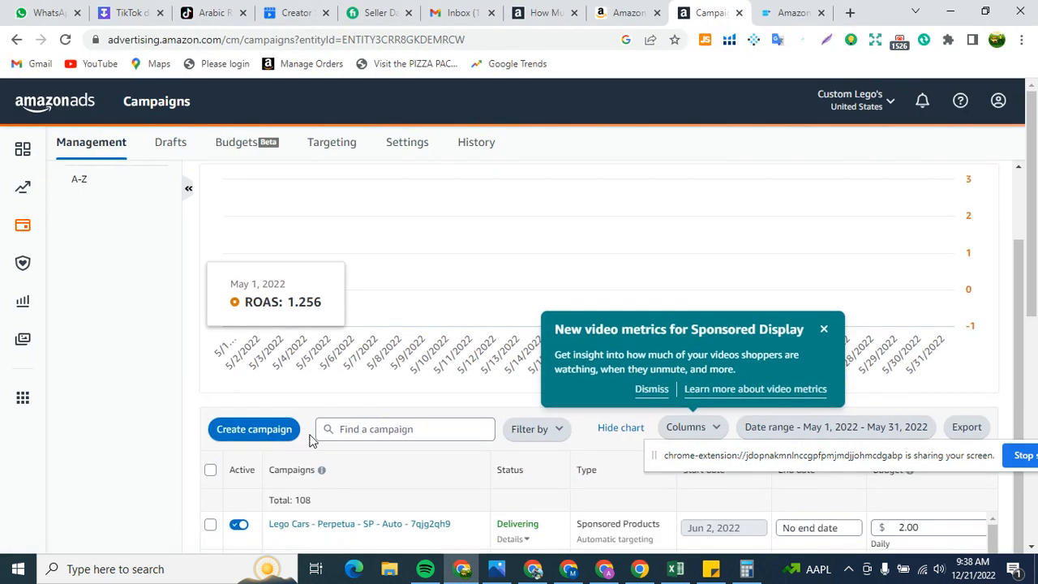
left_click(373, 429)
right_click(374, 429)
left_click(418, 287)
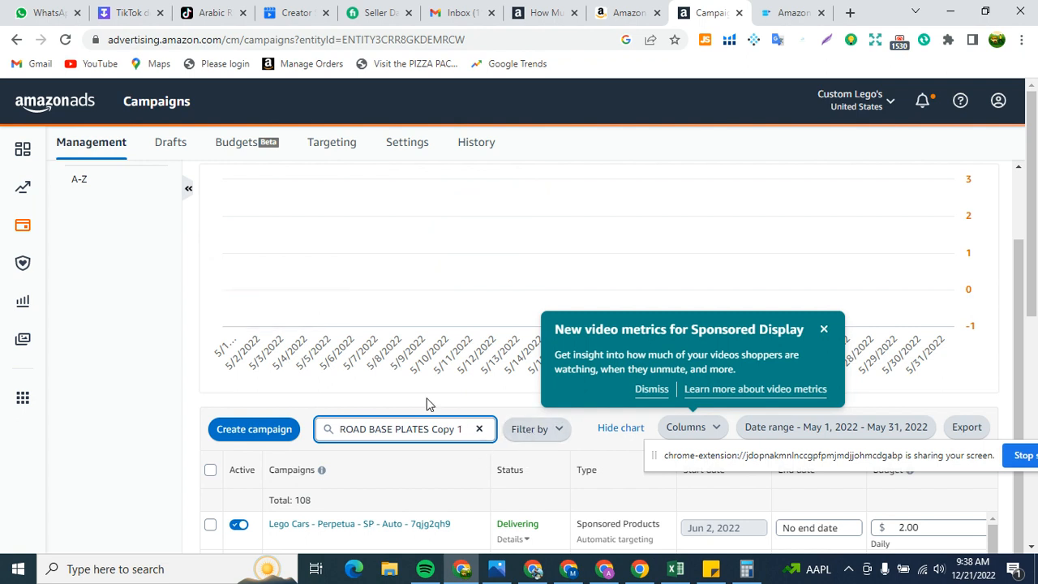
key("Return")
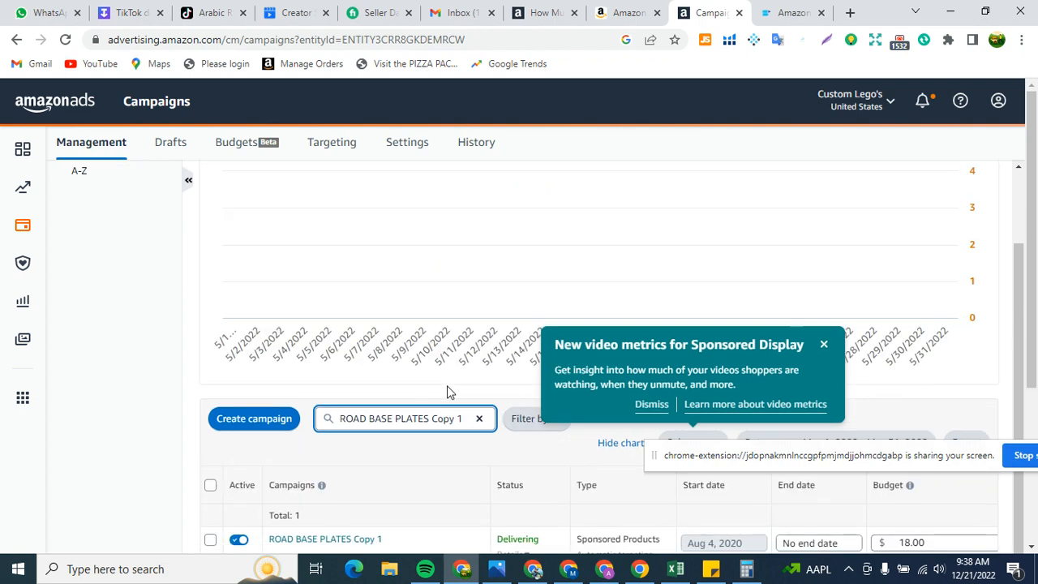
scroll(447, 385, "down", 2)
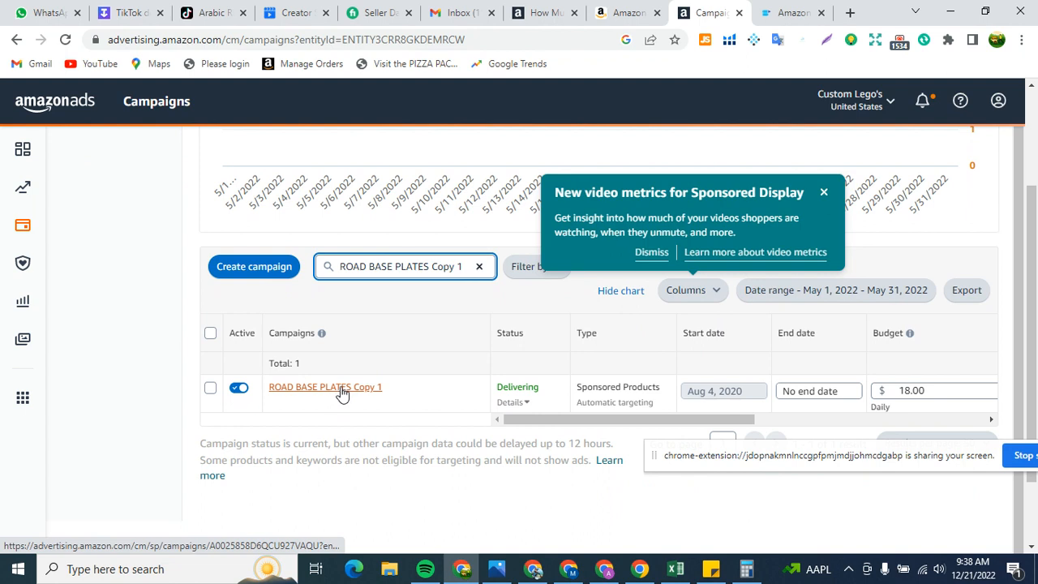
left_click(335, 389)
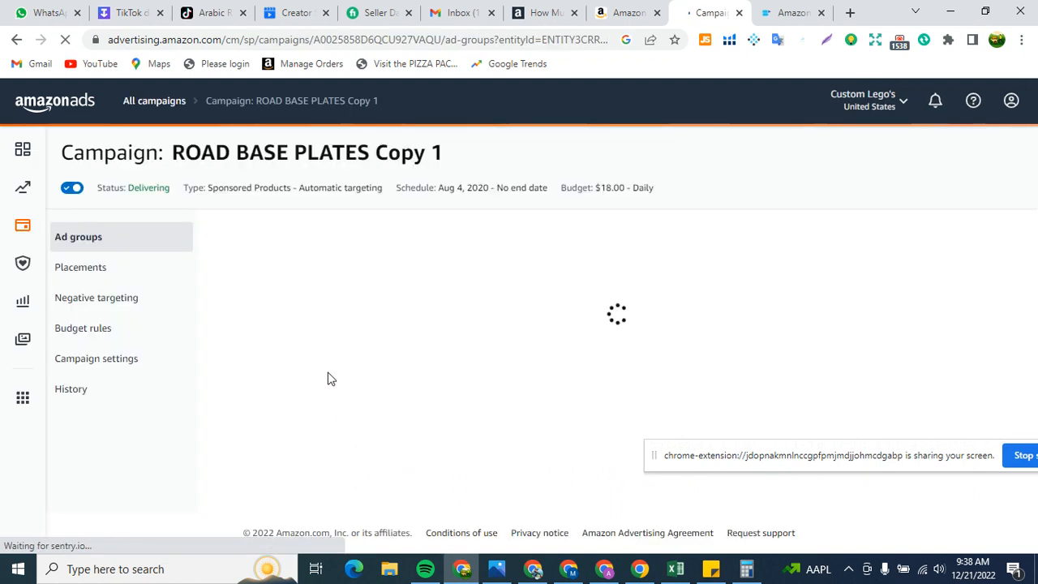
left_click(106, 305)
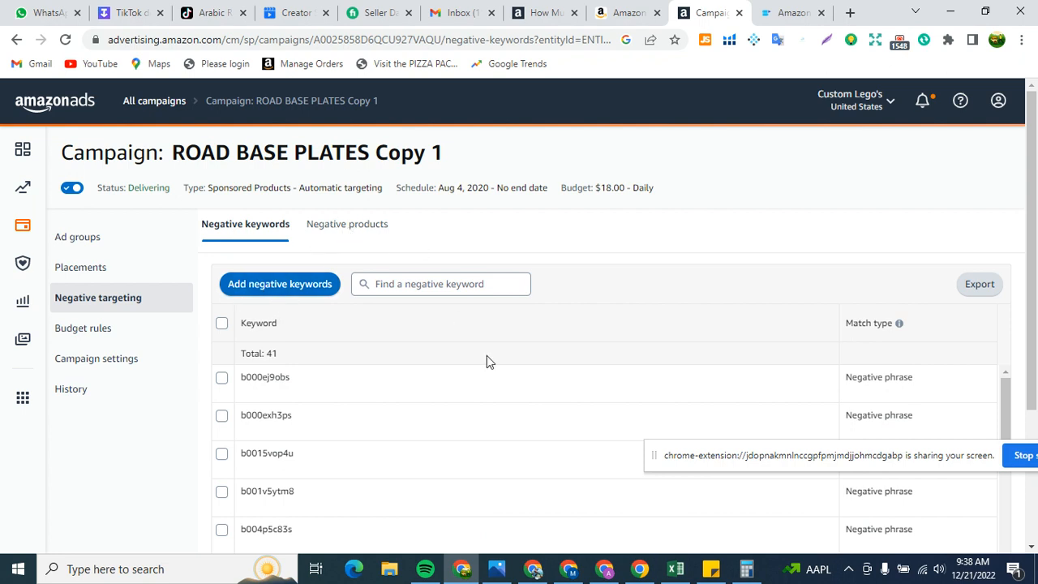
Step: Switch to Excel and copy the customer search term "hot wheels" from row 2
mouse_move(535, 568)
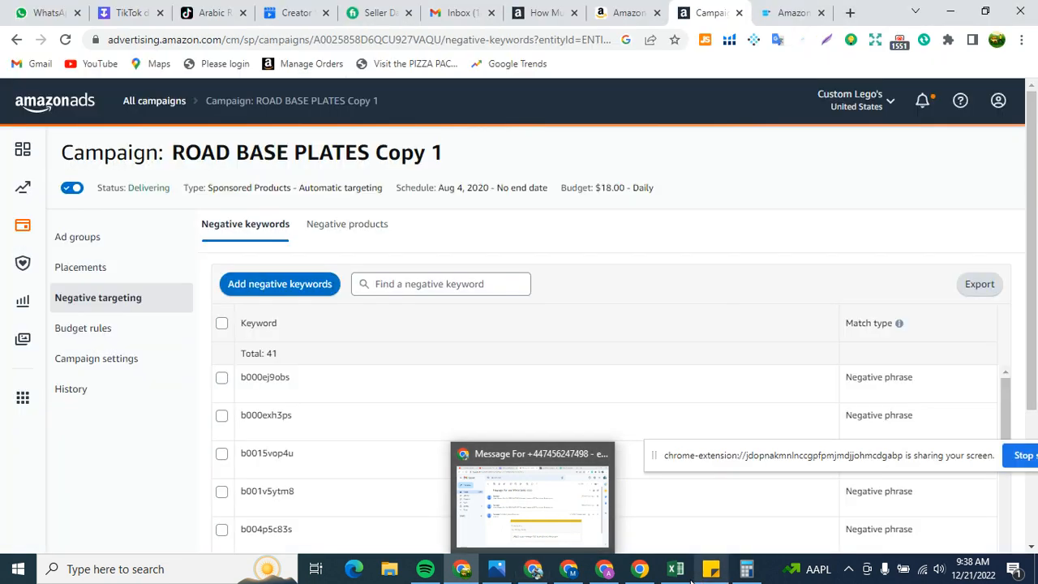
left_click(679, 568)
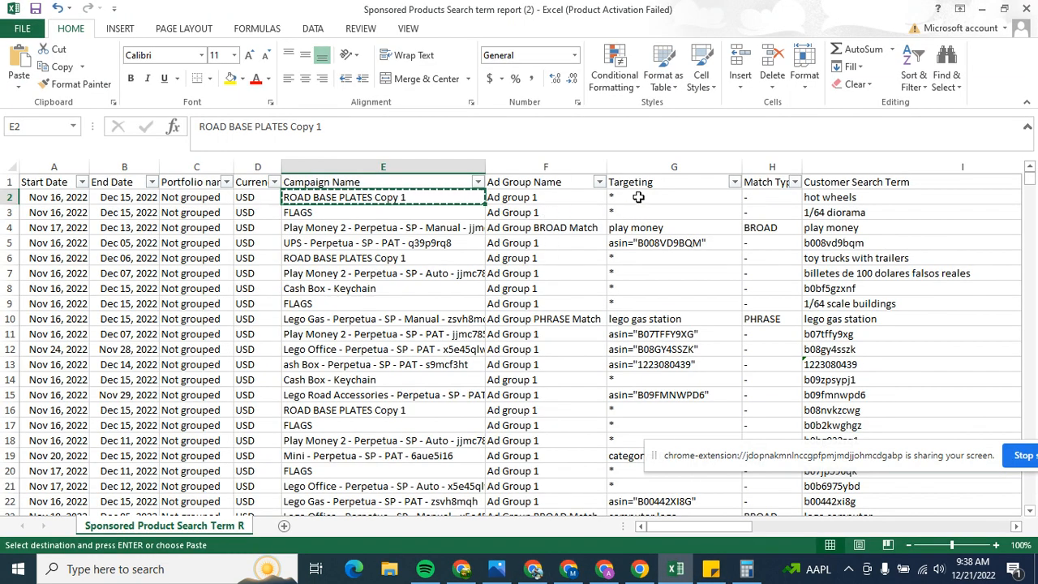
left_click(826, 199)
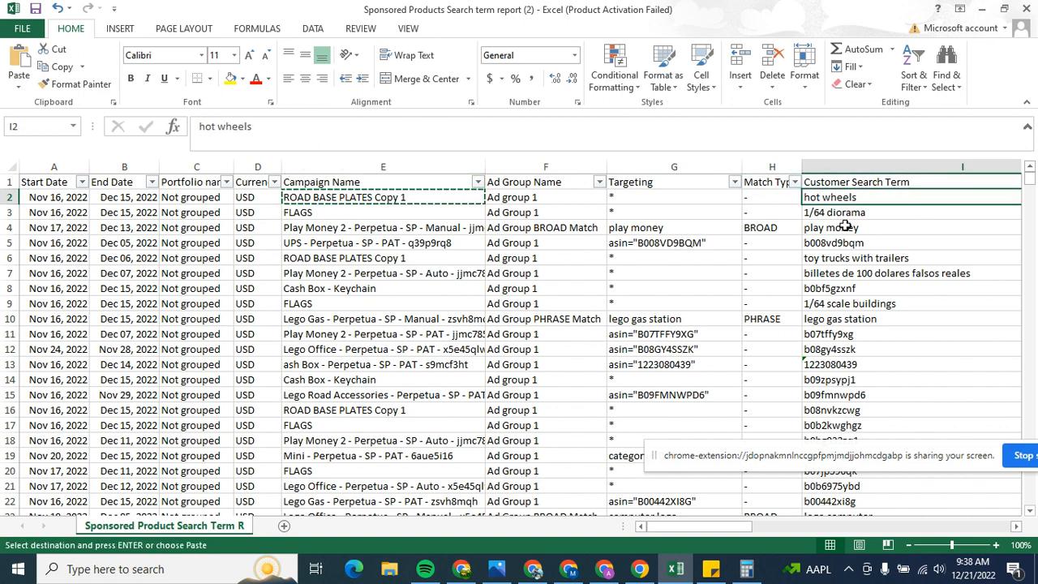
right_click(835, 197)
left_click(848, 222)
left_click_drag(776, 524, 734, 534)
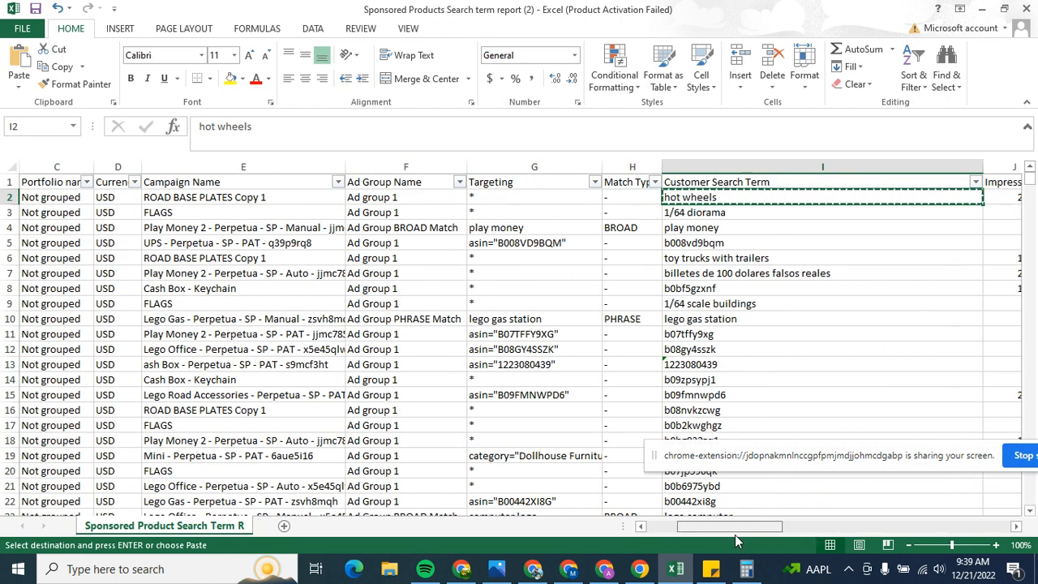
Step: In Amazon Ads, add "hot wheels" to the campaign's new negative keywords with the Negative exact match type
left_click(475, 572)
left_click(298, 289)
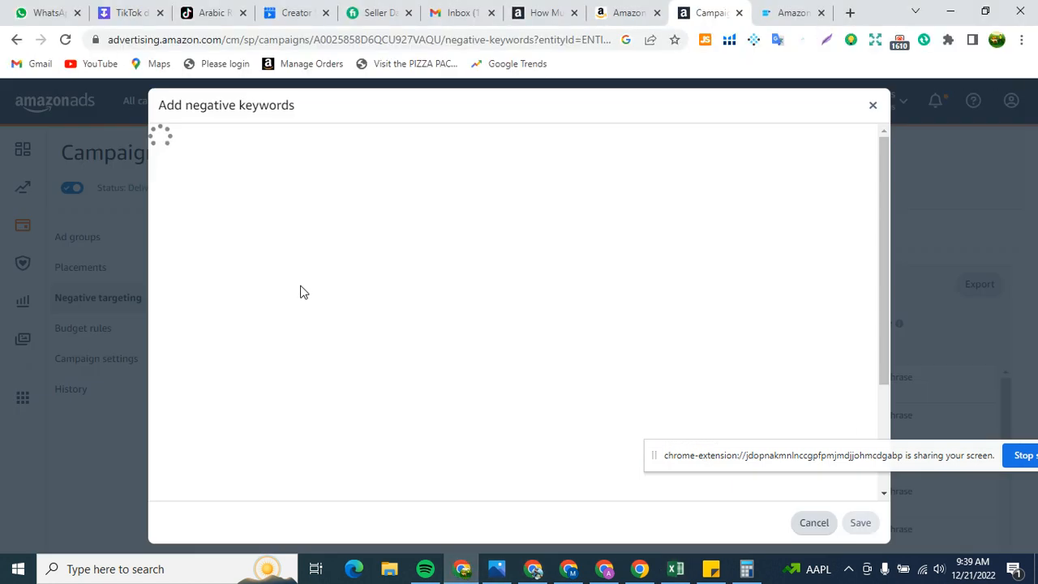
left_click(243, 186)
right_click(243, 187)
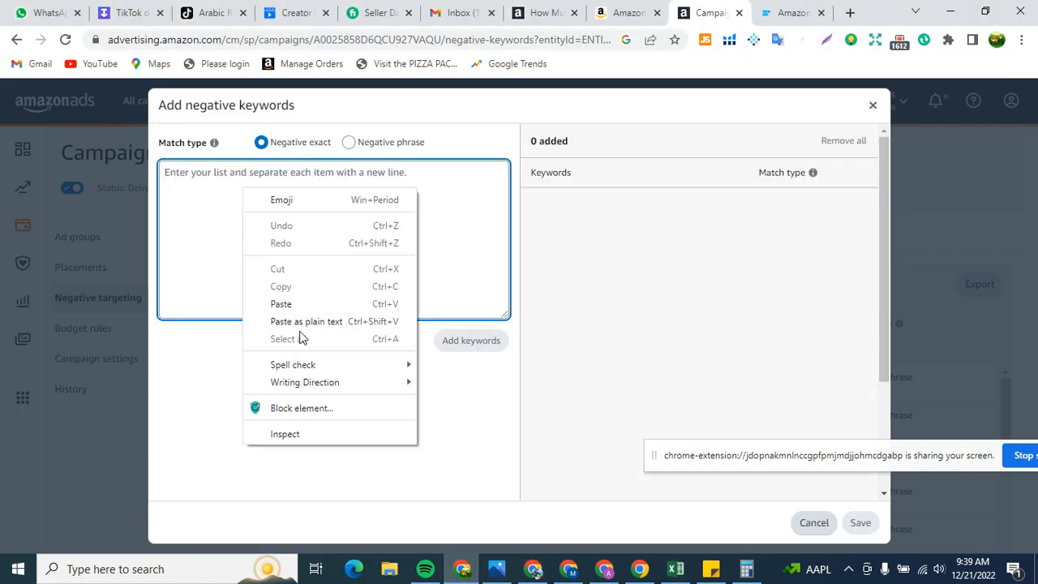
left_click(300, 301)
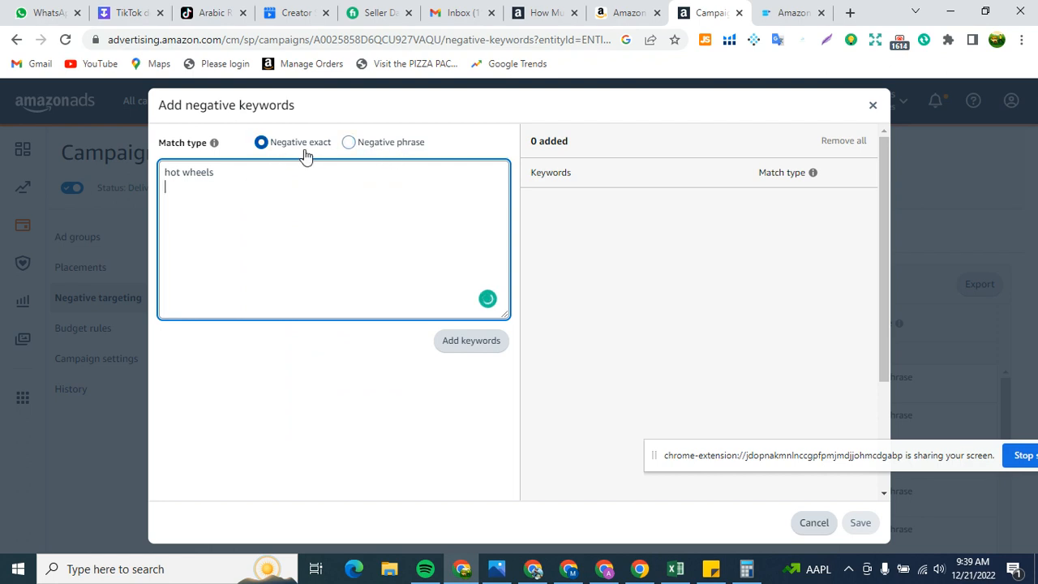
left_click(473, 344)
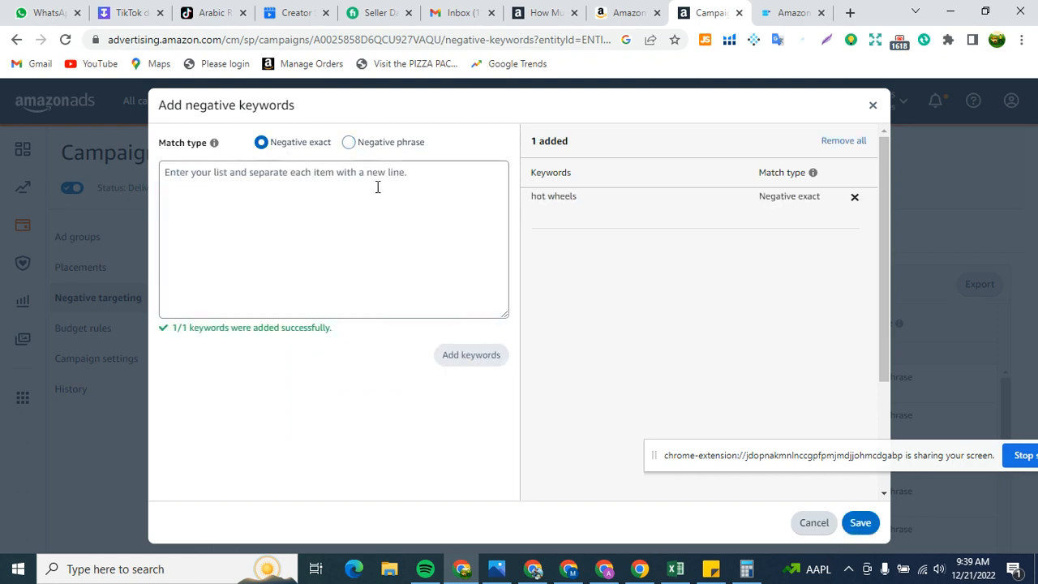
left_click(356, 145)
left_click(305, 194)
right_click(305, 183)
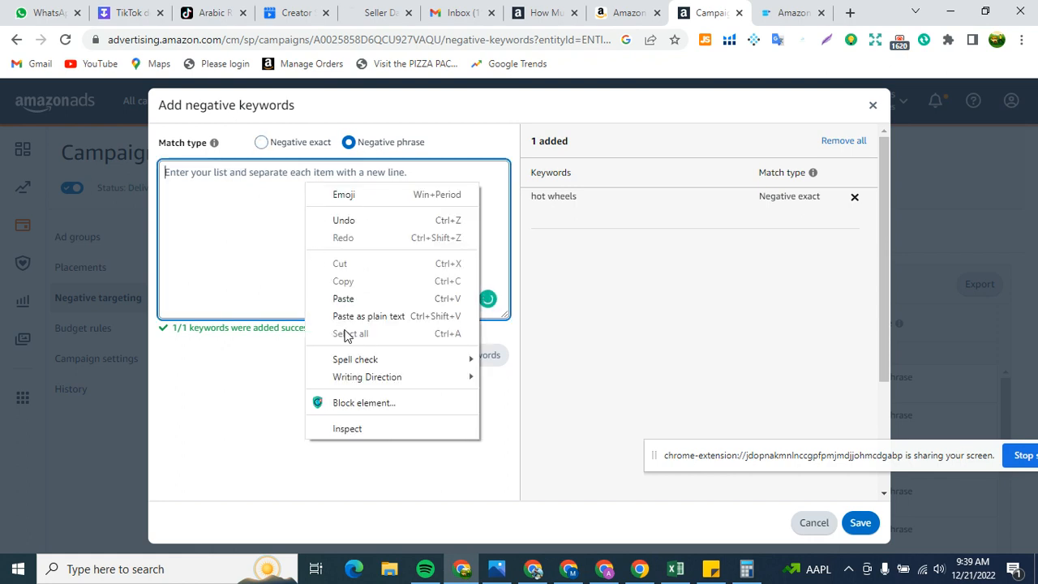
left_click(349, 298)
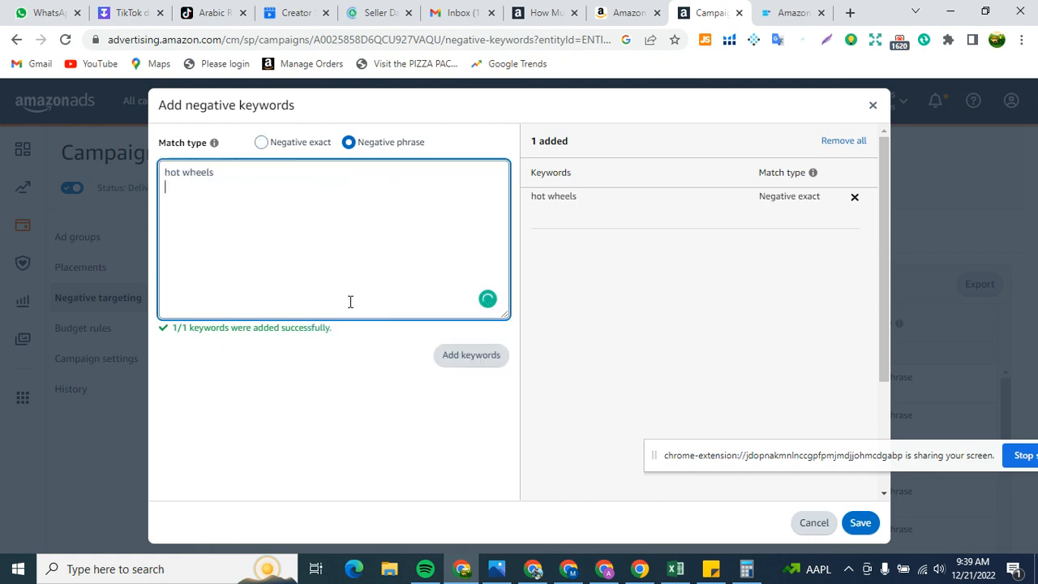
left_click(290, 150)
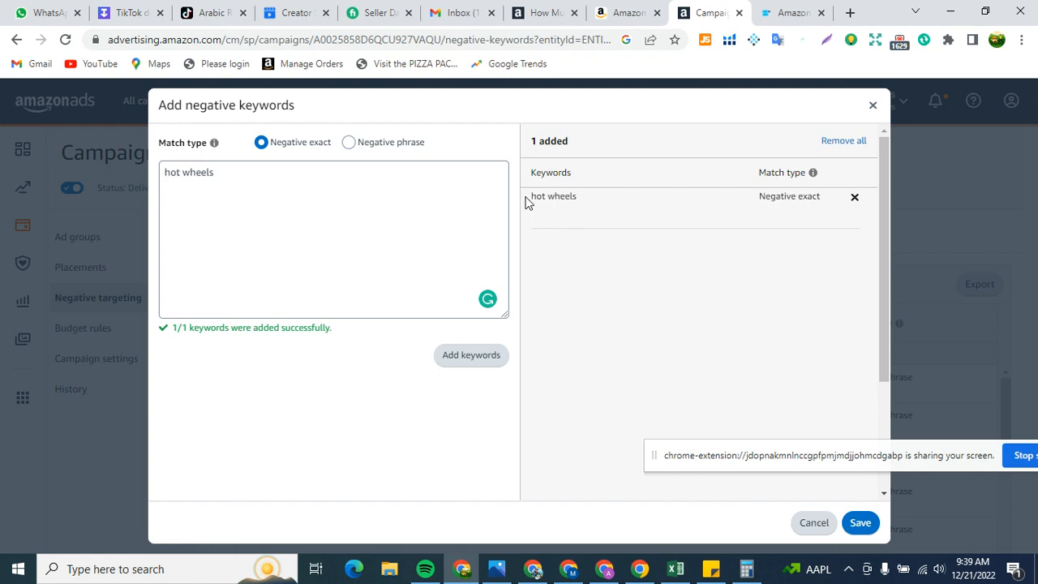
Step: Save the negative exact keyword "hot wheels" to the campaign and dismiss the confirmation
left_click_drag(525, 201, 579, 206)
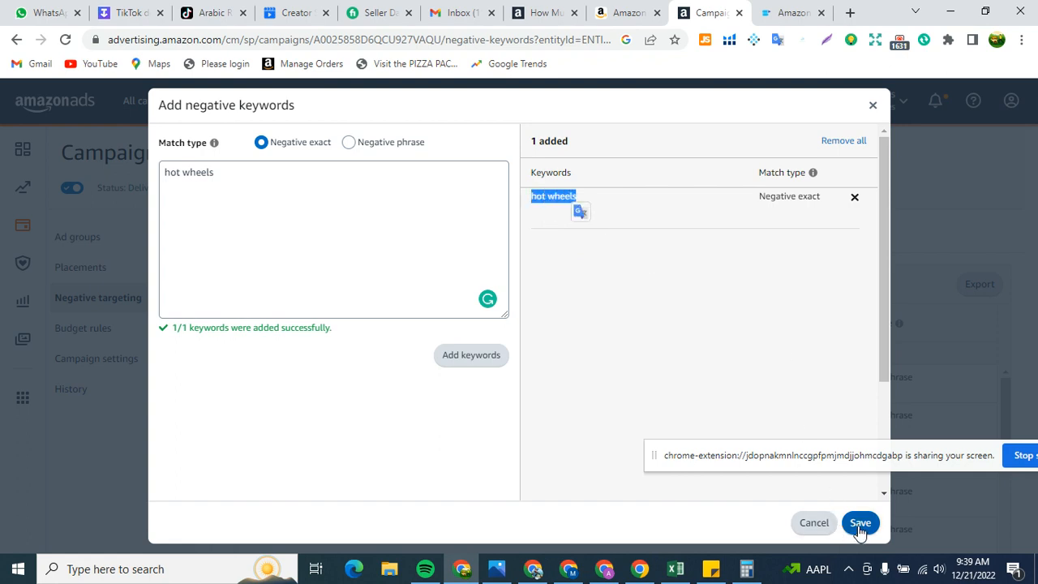
left_click(859, 524)
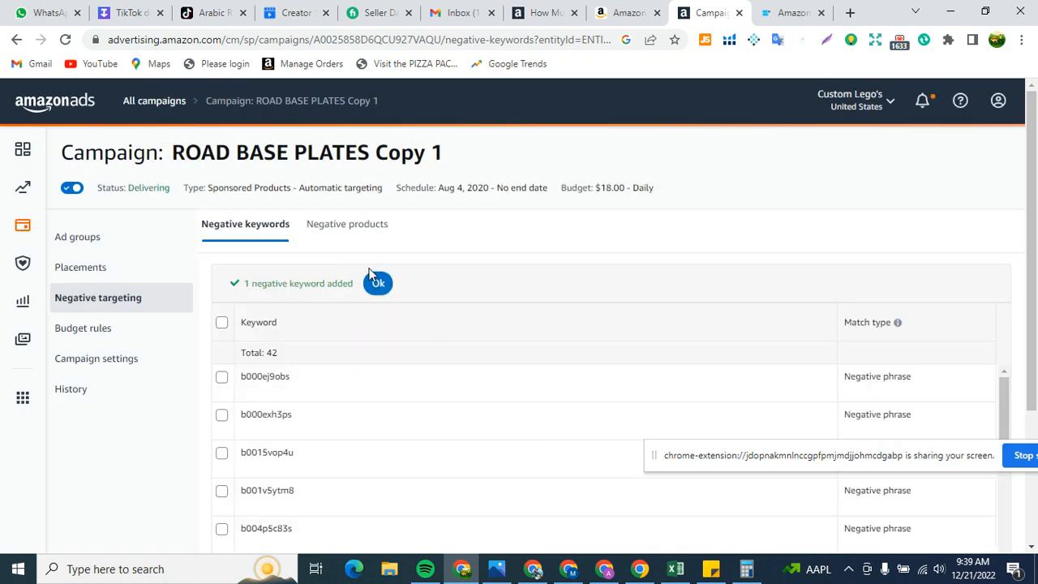
left_click(377, 286)
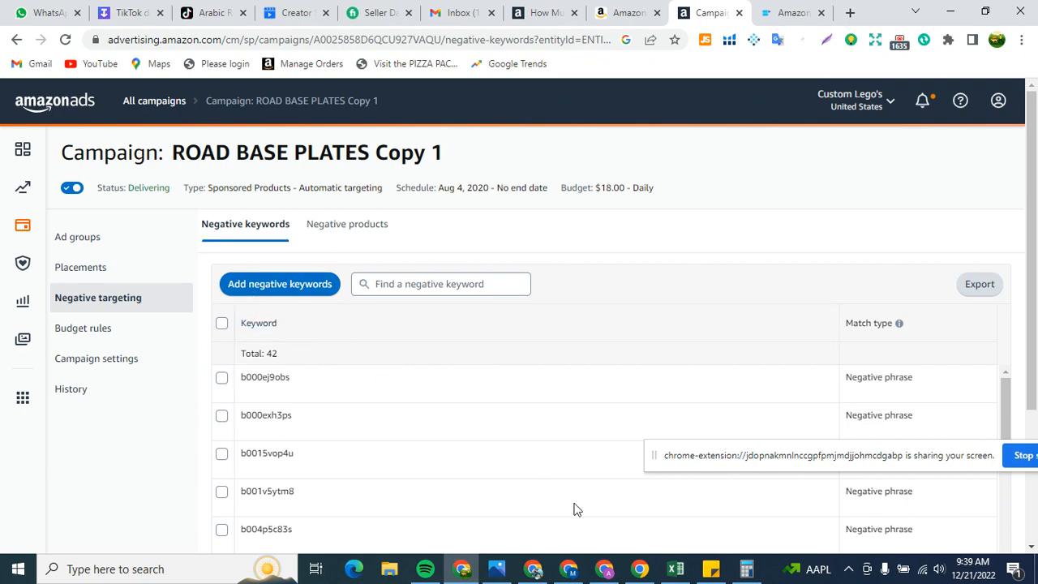
Step: Switch to Excel and copy the campaign name FLAGS from row 3
left_click(676, 568)
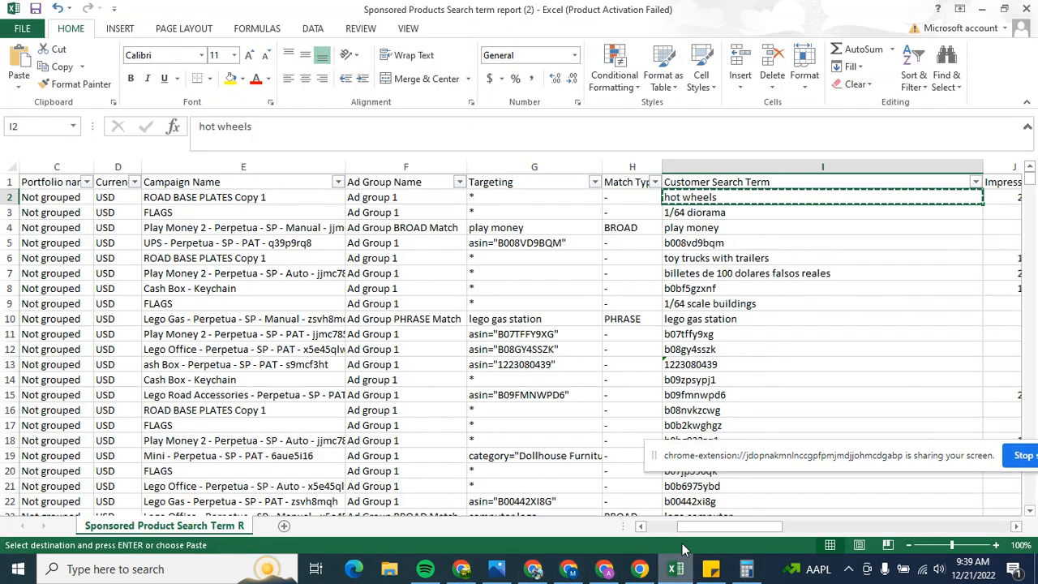
left_click_drag(732, 529, 802, 500)
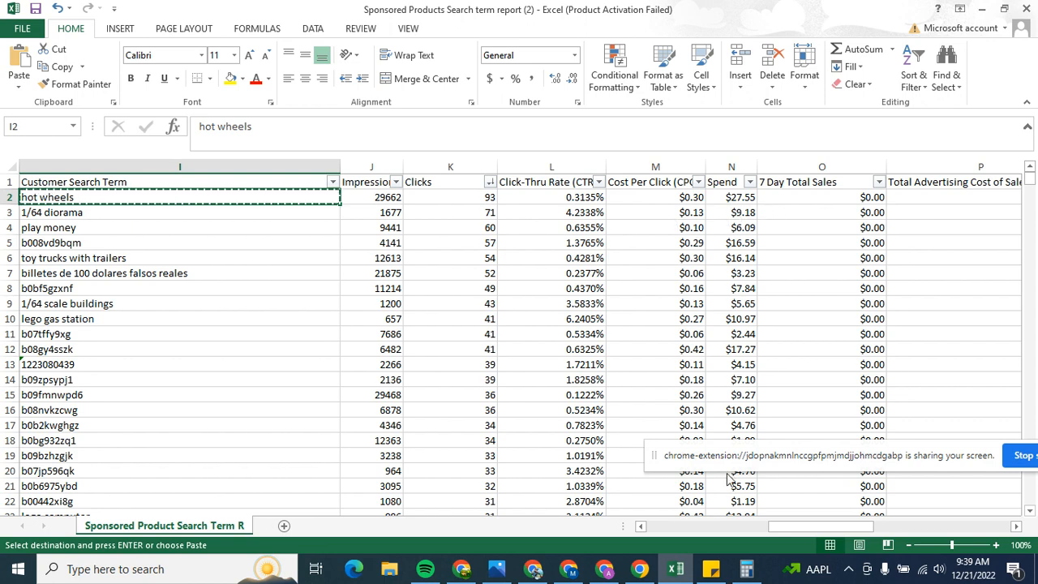
left_click_drag(791, 527, 699, 527)
left_click(205, 213)
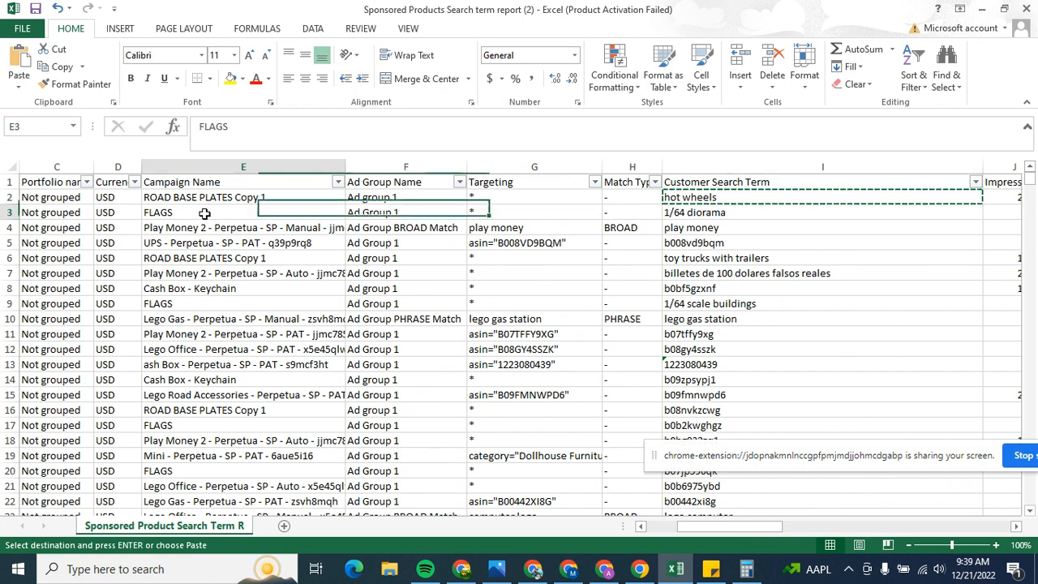
right_click(205, 213)
left_click(242, 242)
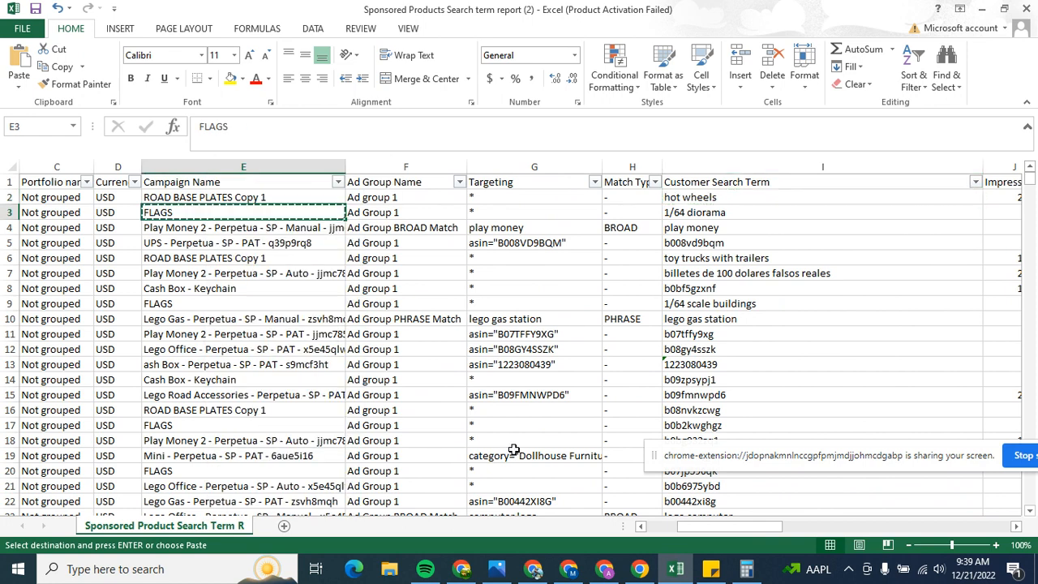
Step: Switch to Amazon Ads, search all campaigns for FLAGS in place of the previous search, and open the active FLAGS campaign
left_click(461, 568)
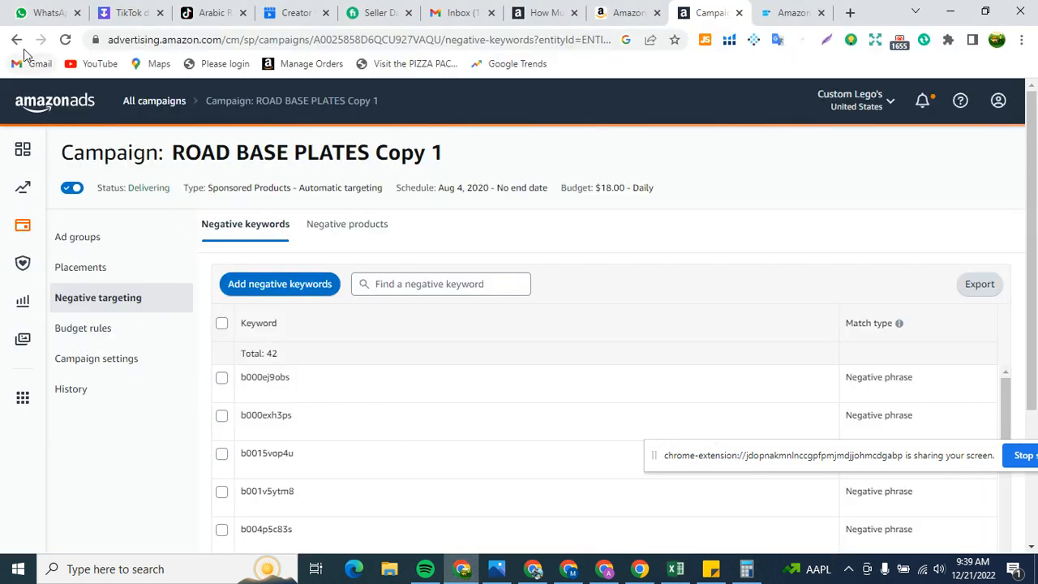
left_click(148, 106)
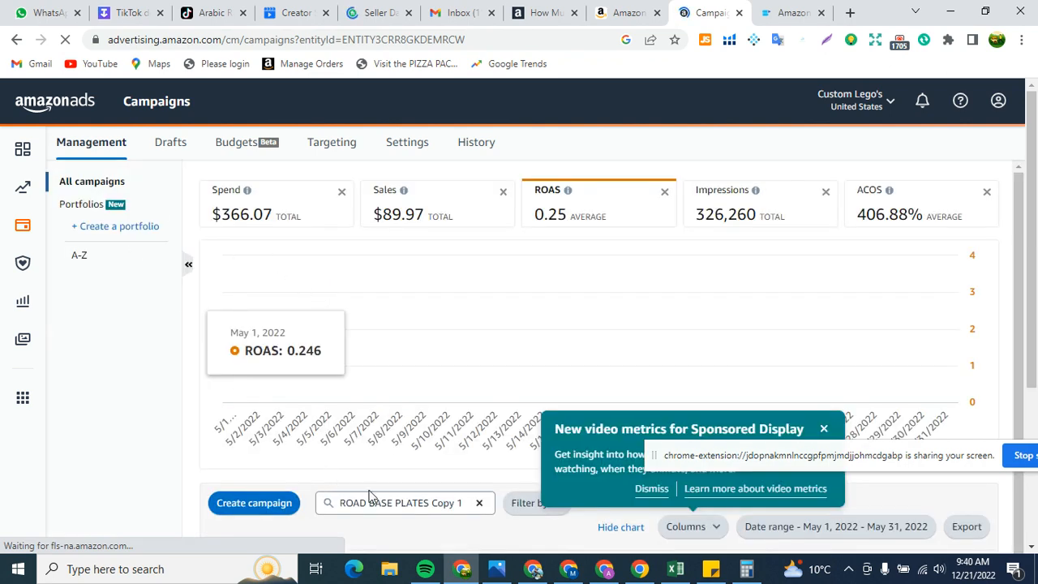
left_click(479, 502)
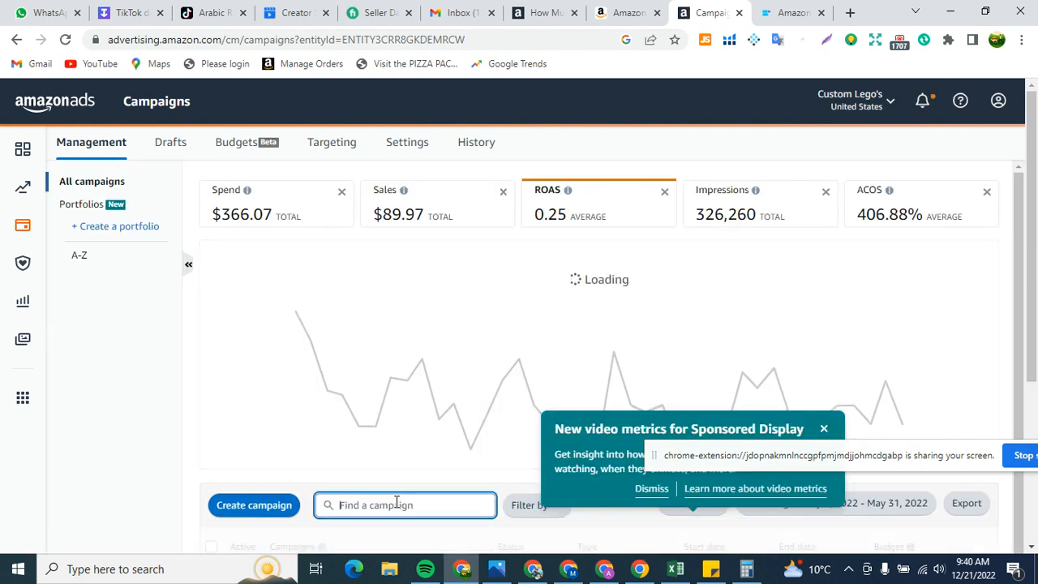
right_click(389, 499)
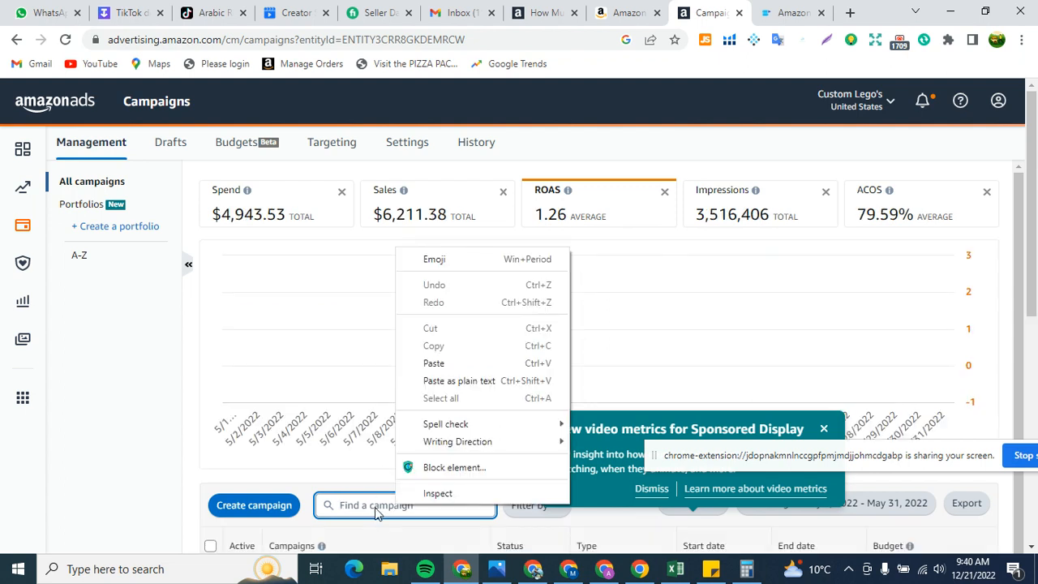
left_click(436, 364)
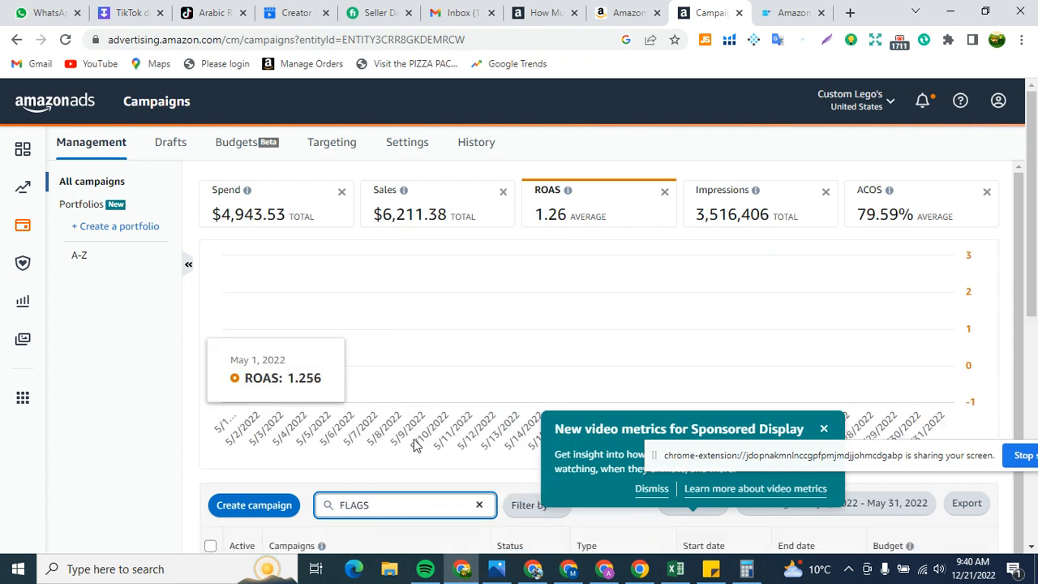
scroll(414, 439, "down", 1)
scroll(398, 433, "down", 1)
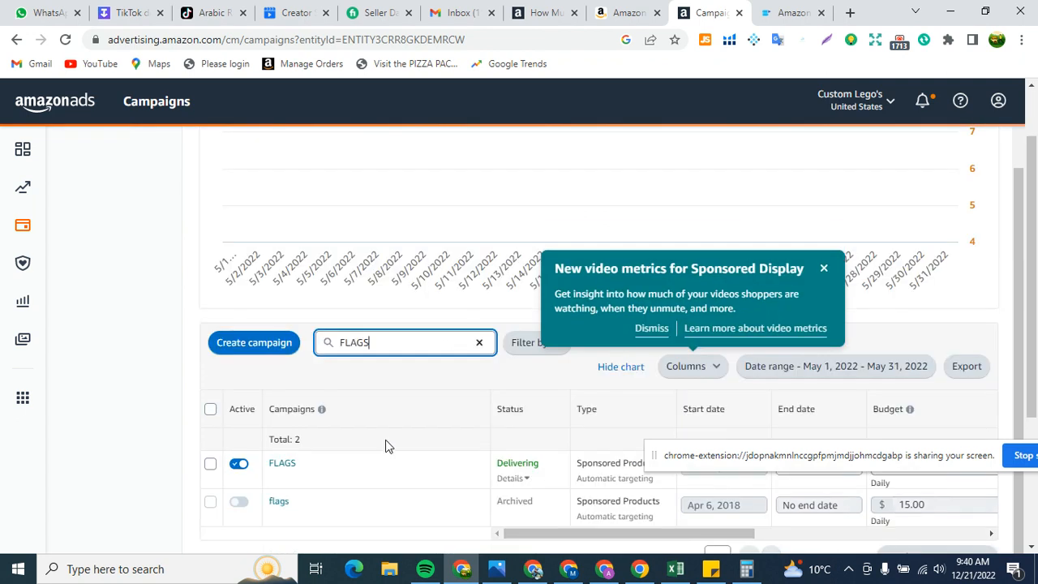
left_click(283, 468)
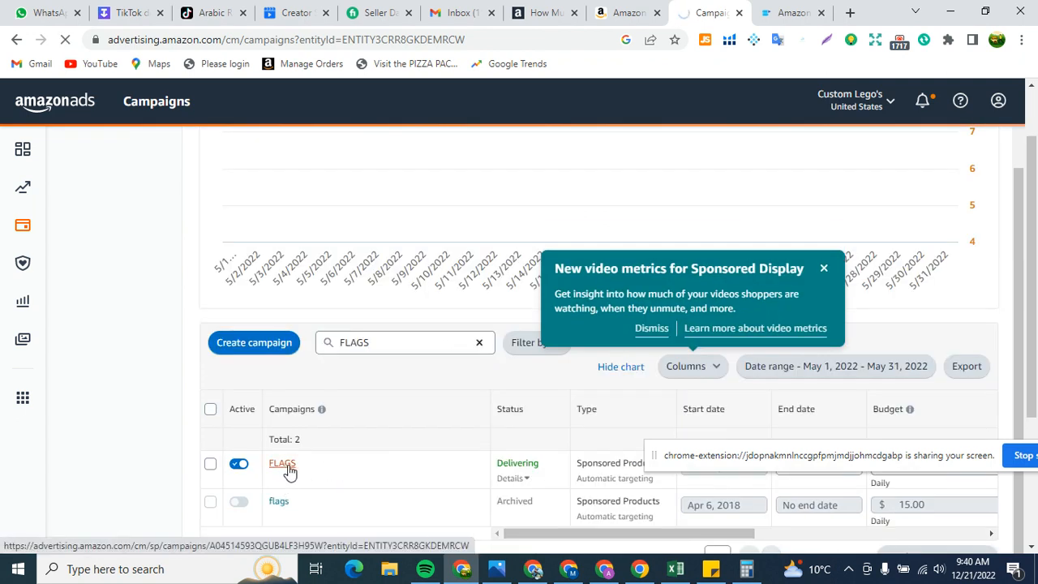
Step: Switch to Excel and copy the customer search term "1/64 diorama" from row 3
left_click(675, 568)
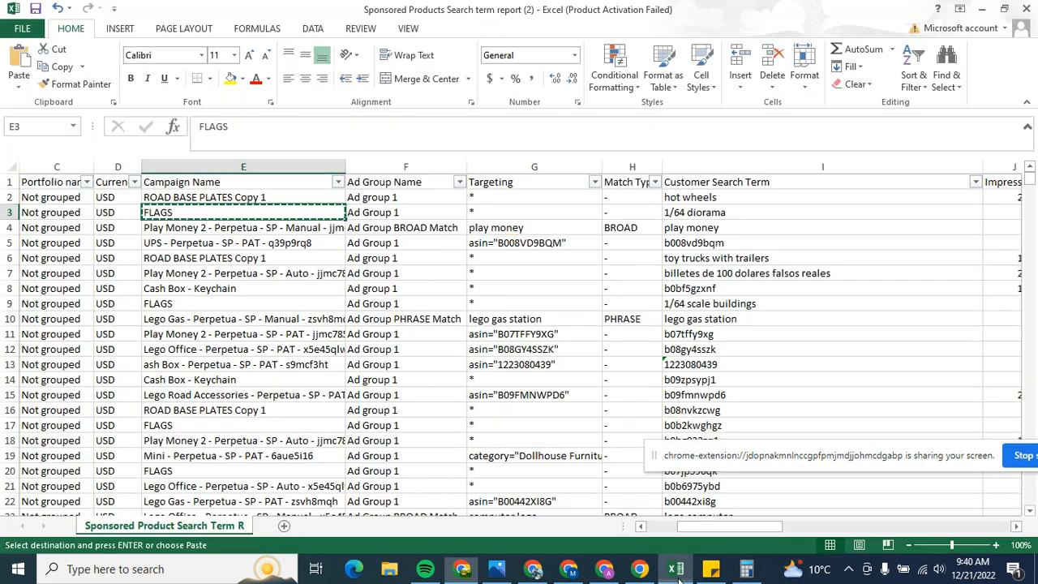
left_click(721, 212)
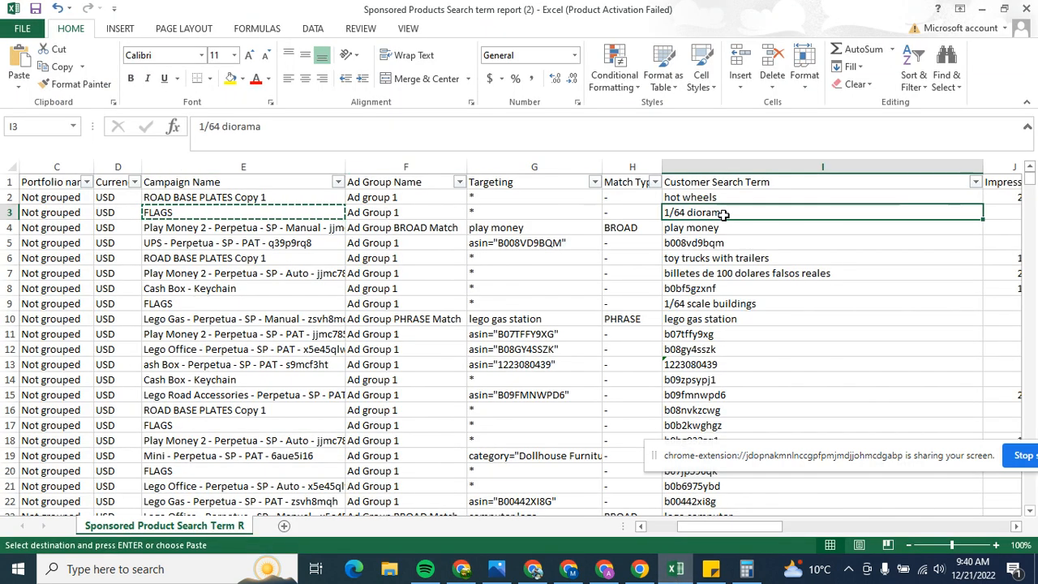
right_click(720, 217)
left_click(729, 242)
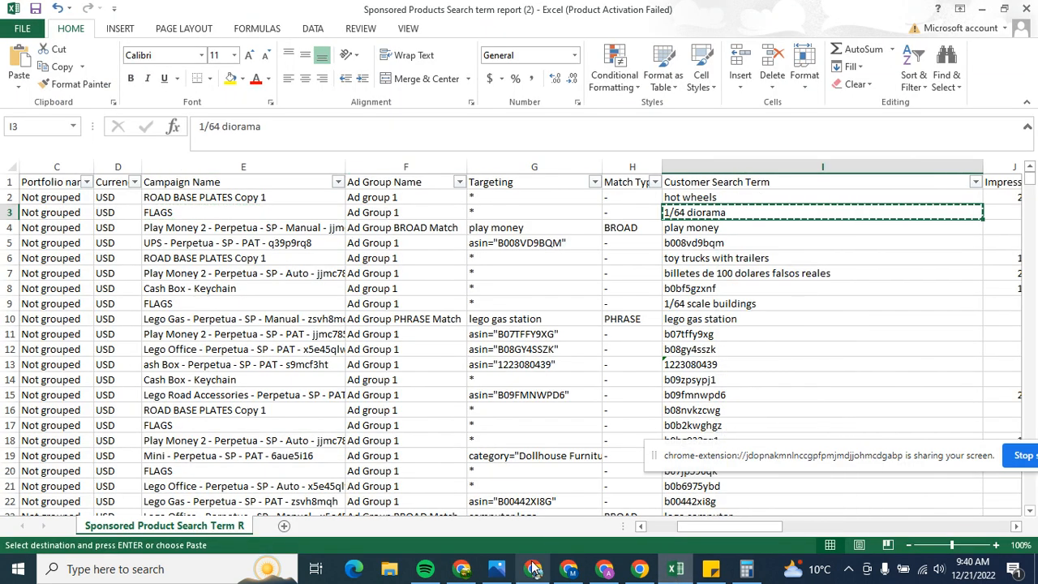
Step: In Amazon Ads, try to add "1/64 diorama" to the FLAGS campaign's negative keywords as Negative exact, and close the dialog
left_click(465, 568)
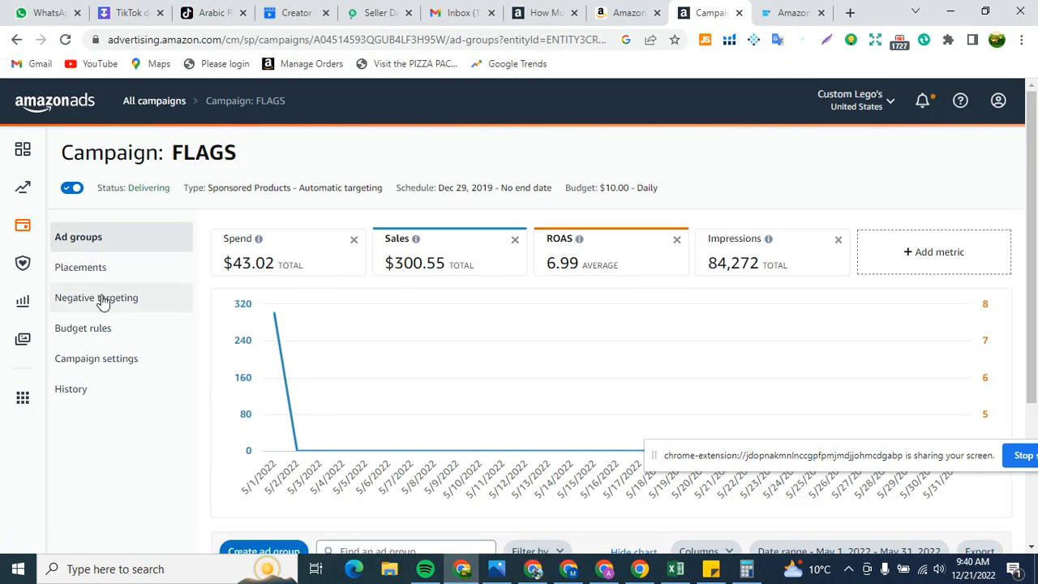
left_click(109, 301)
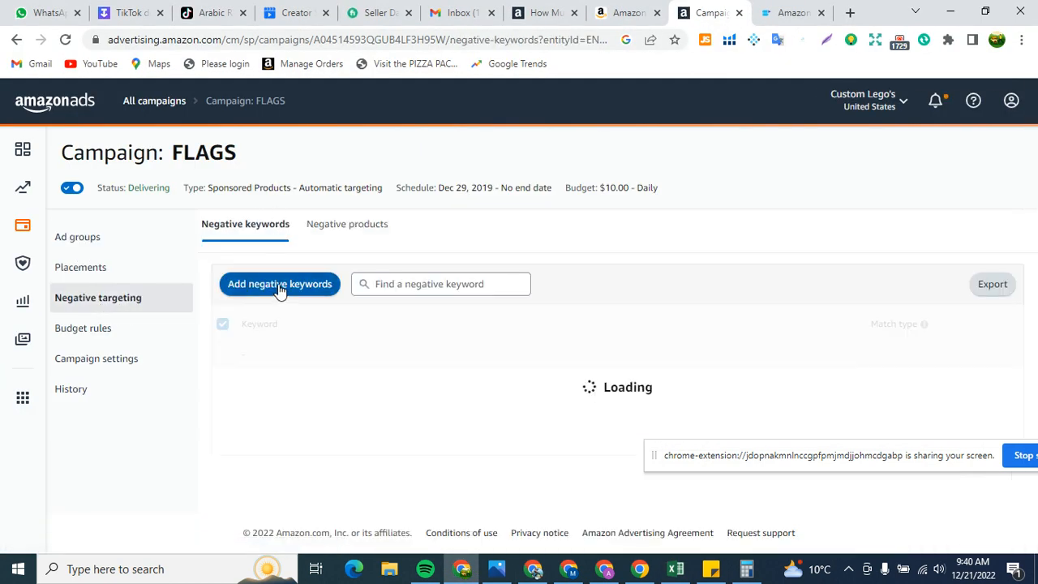
left_click(289, 288)
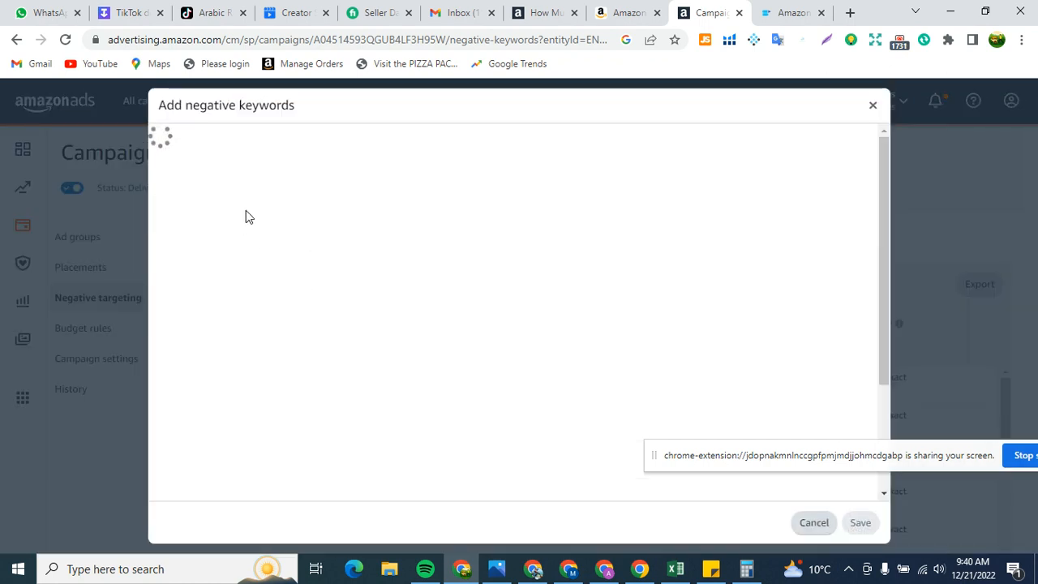
right_click(253, 203)
left_click(296, 315)
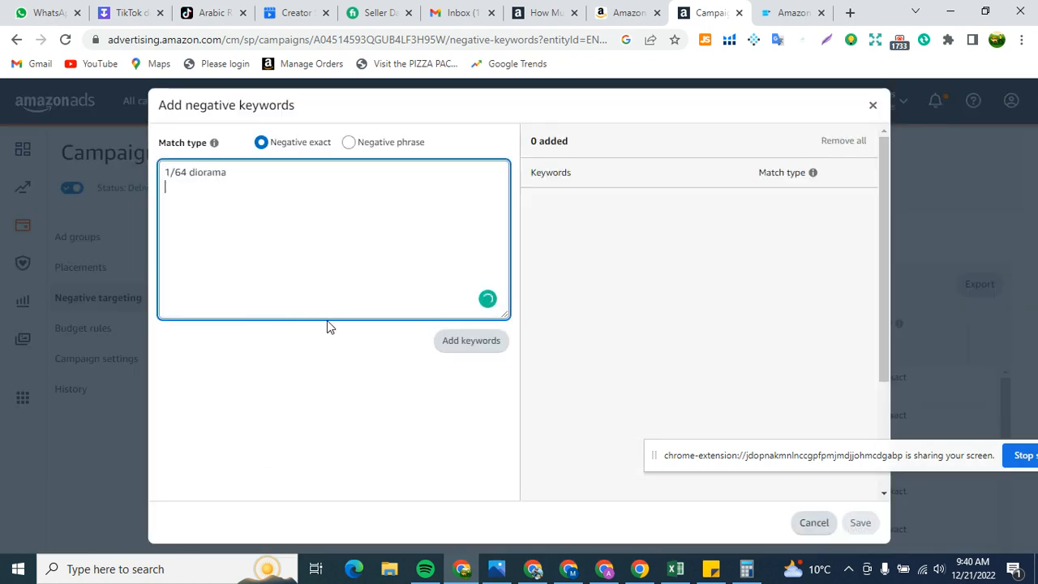
left_click(475, 340)
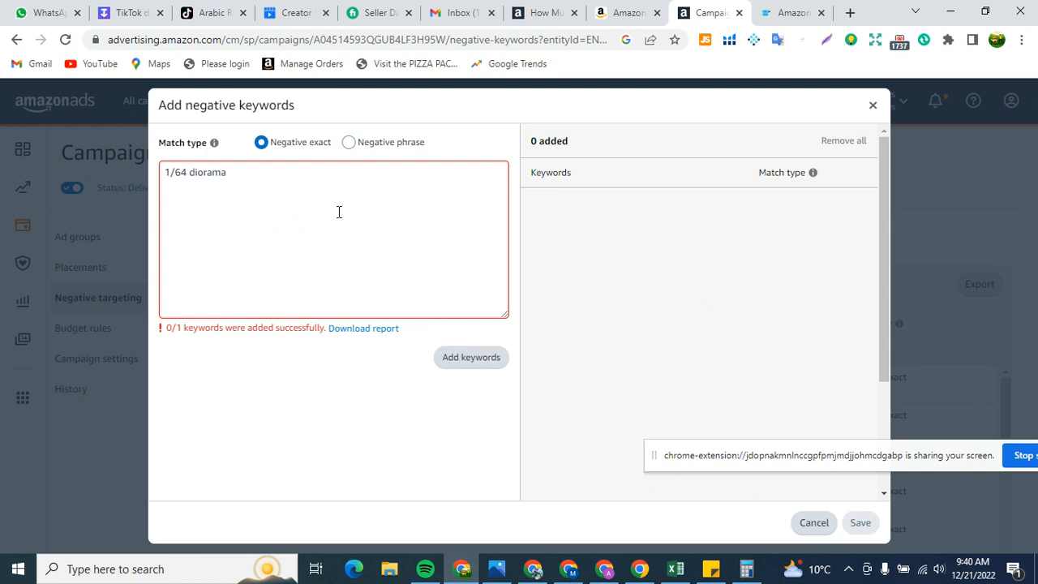
left_click(872, 111)
scroll(333, 370, "down", 2)
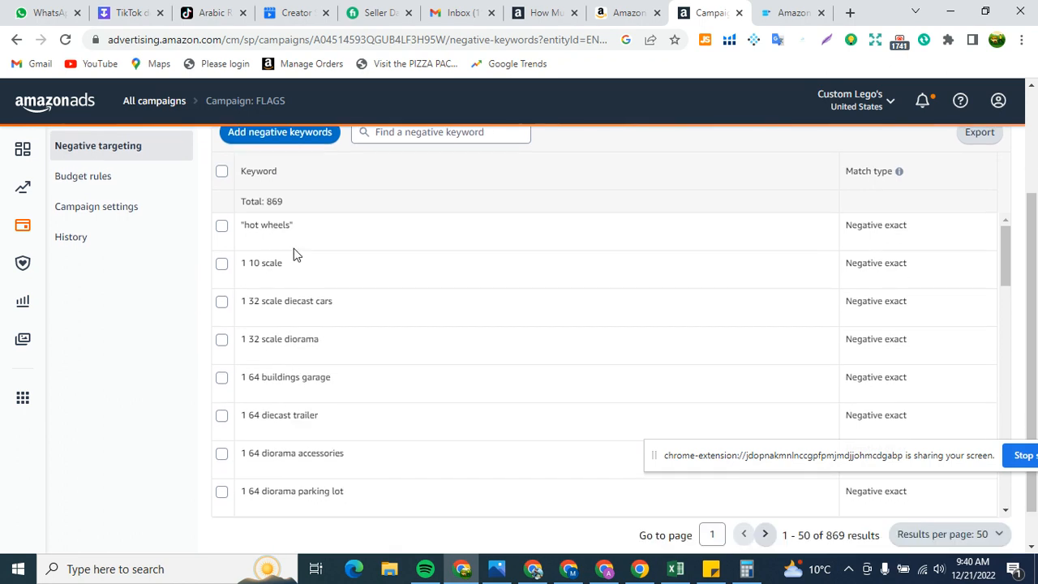
scroll(373, 254, "up", 3)
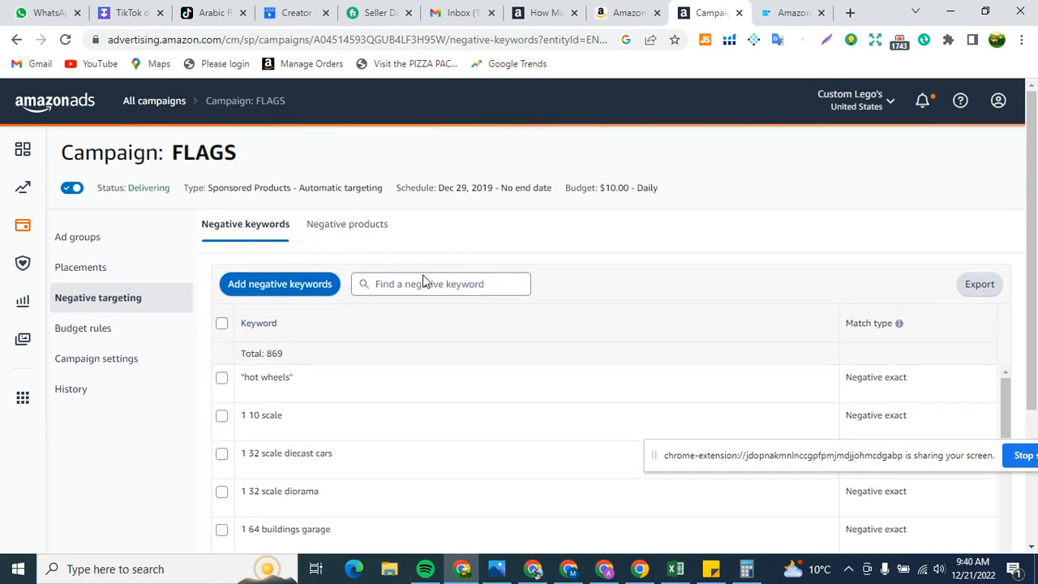
scroll(423, 280, "down", 1)
Step: Switch to Excel, examine the customer search terms with their clicks, spend, sales and orders, and return to the FLAGS campaign in Amazon Ads
left_click(675, 568)
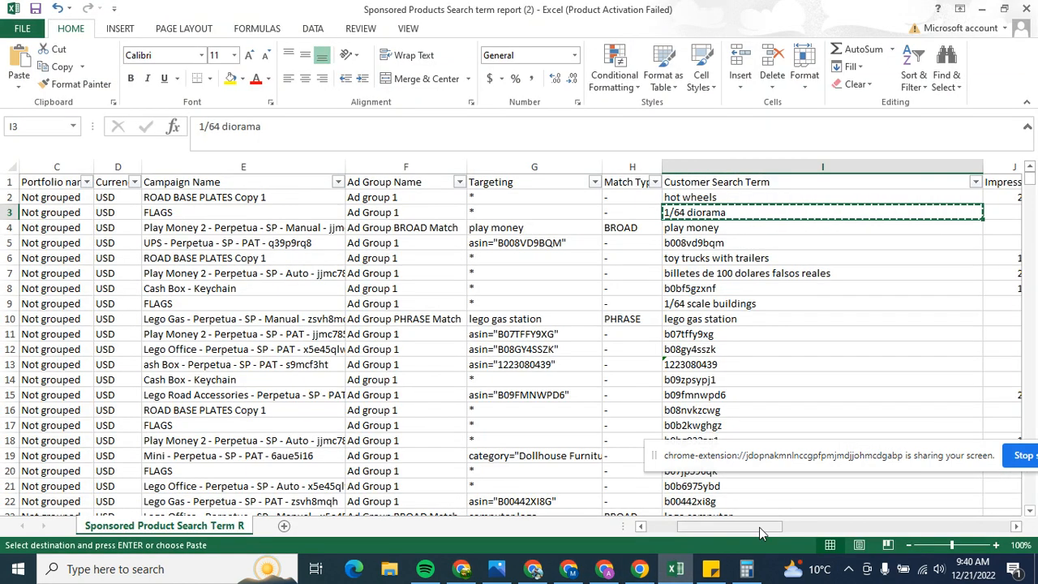
scroll(746, 324, "down", 7)
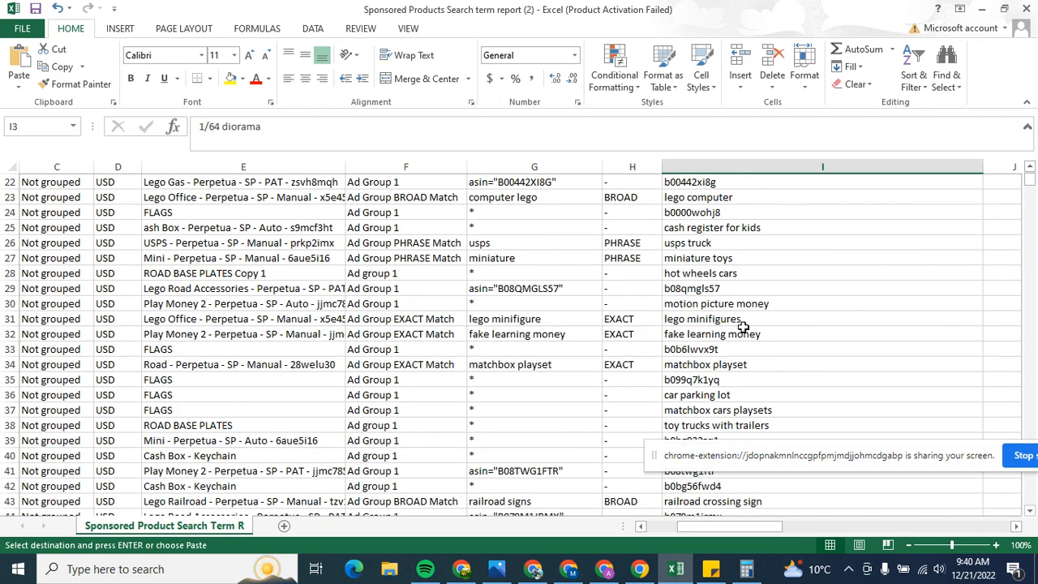
scroll(743, 327, "down", 3)
left_click_drag(726, 526, 790, 527)
scroll(630, 368, "down", 8)
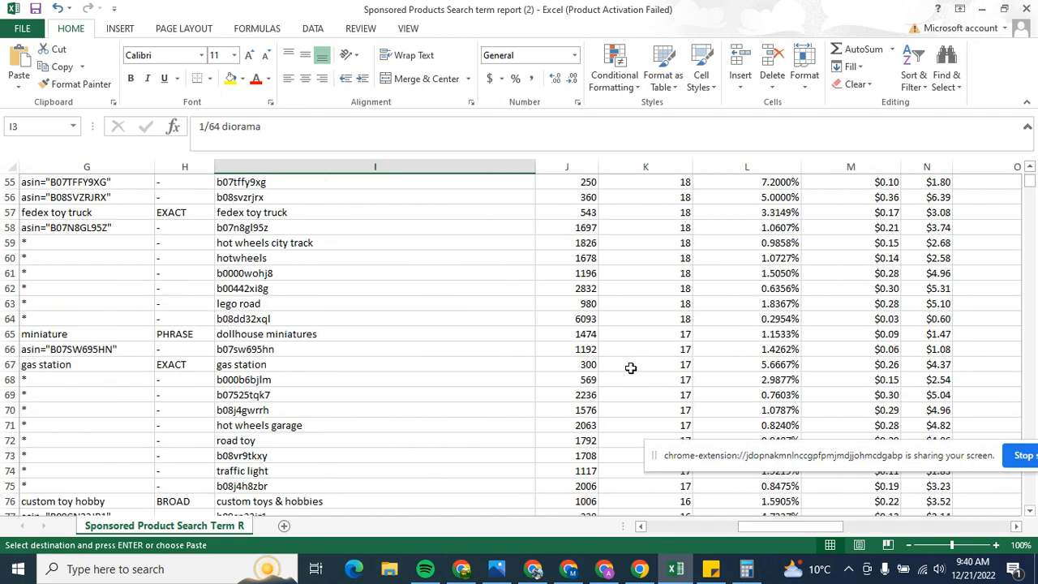
scroll(625, 367, "up", 12)
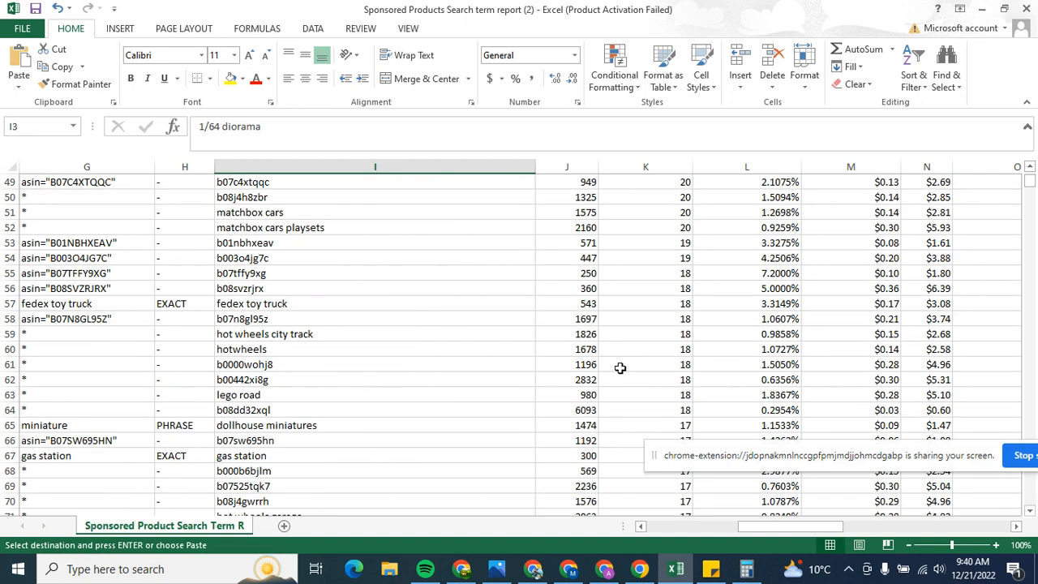
scroll(610, 373, "up", 6)
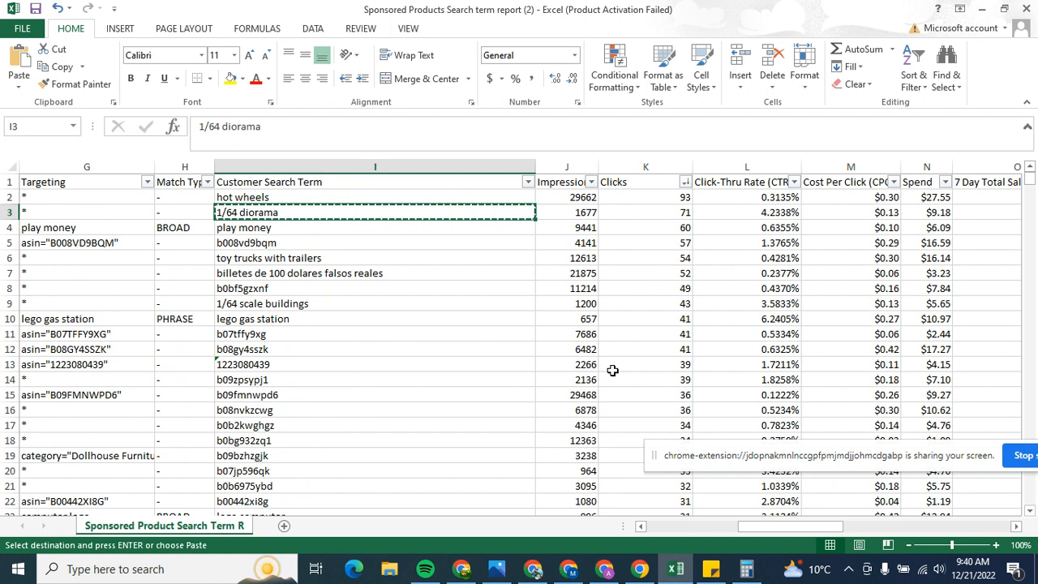
left_click(387, 333)
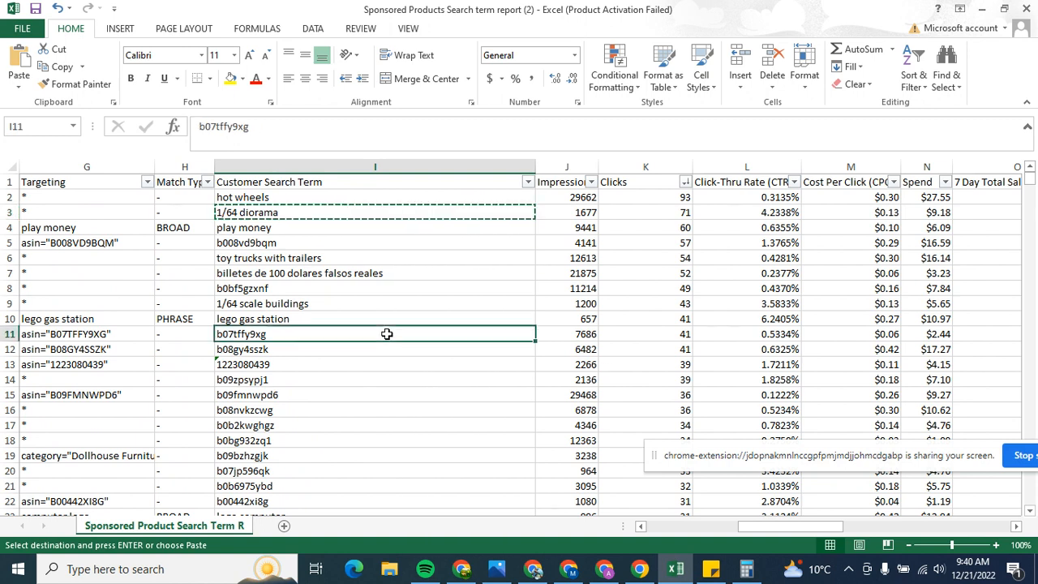
left_click(477, 283)
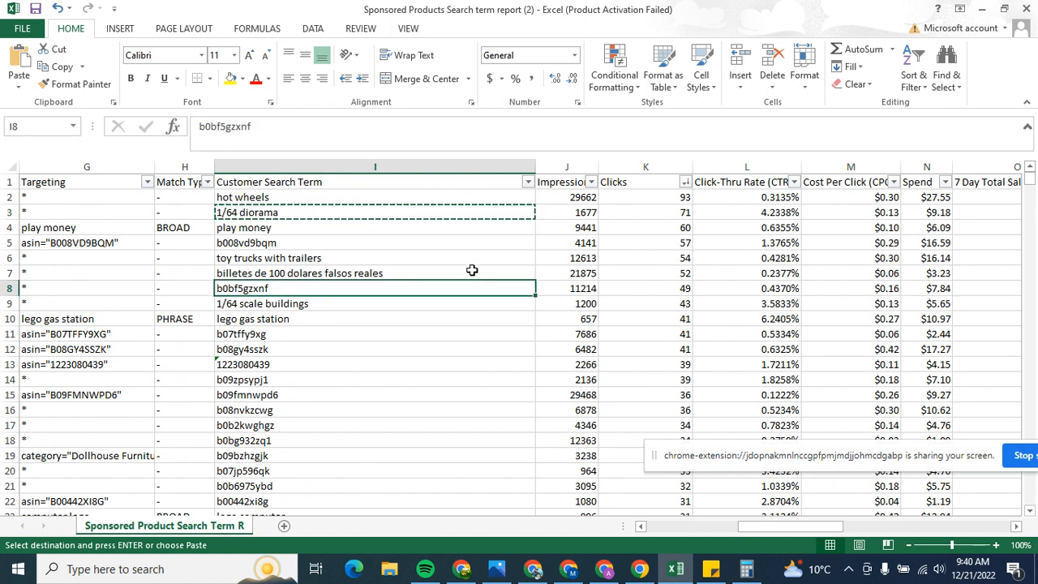
left_click(455, 261)
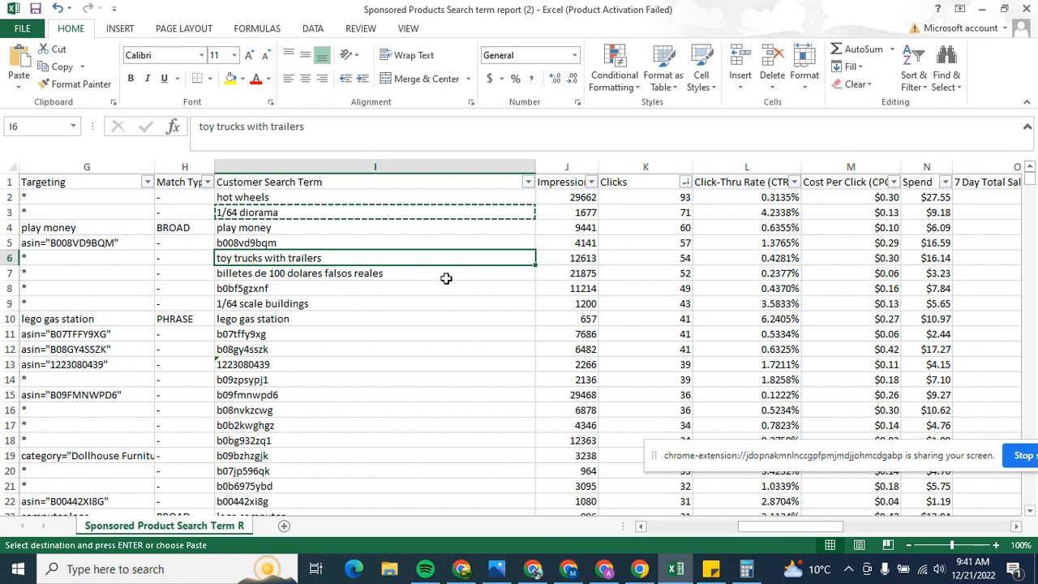
left_click(447, 276)
left_click(455, 256)
left_click(468, 242)
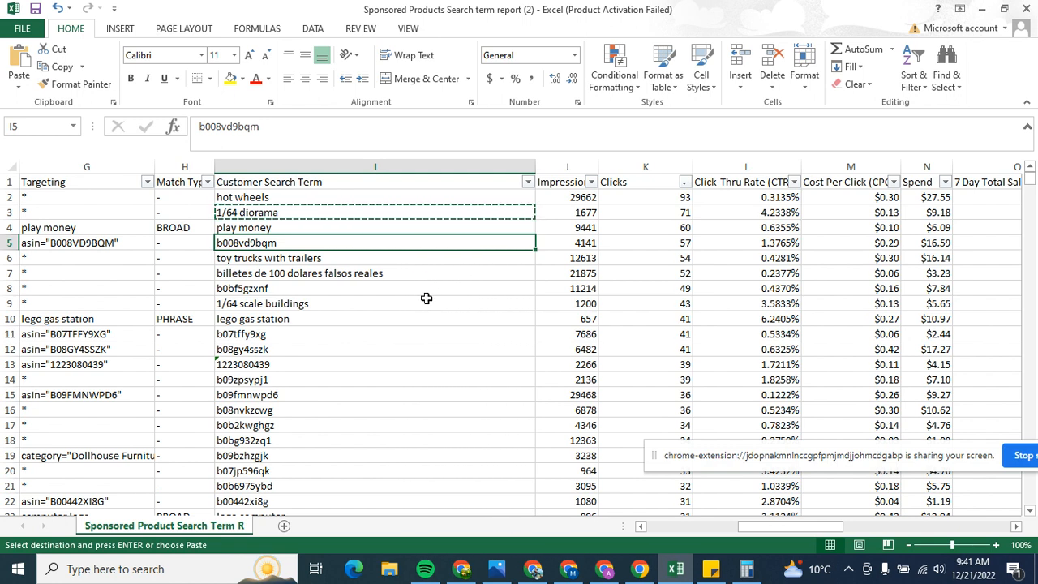
left_click_drag(750, 531, 790, 529)
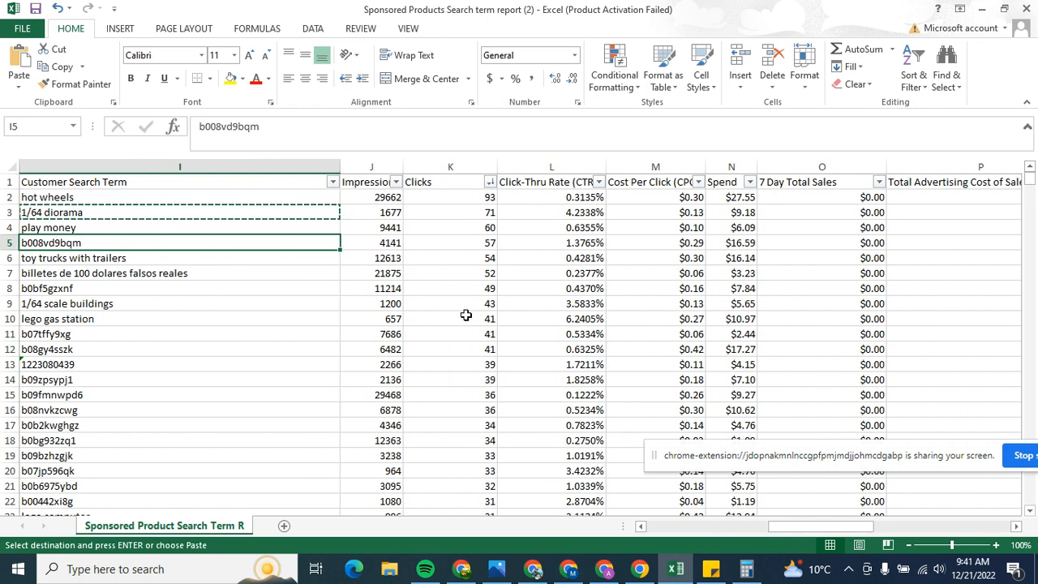
left_click_drag(776, 527, 801, 527)
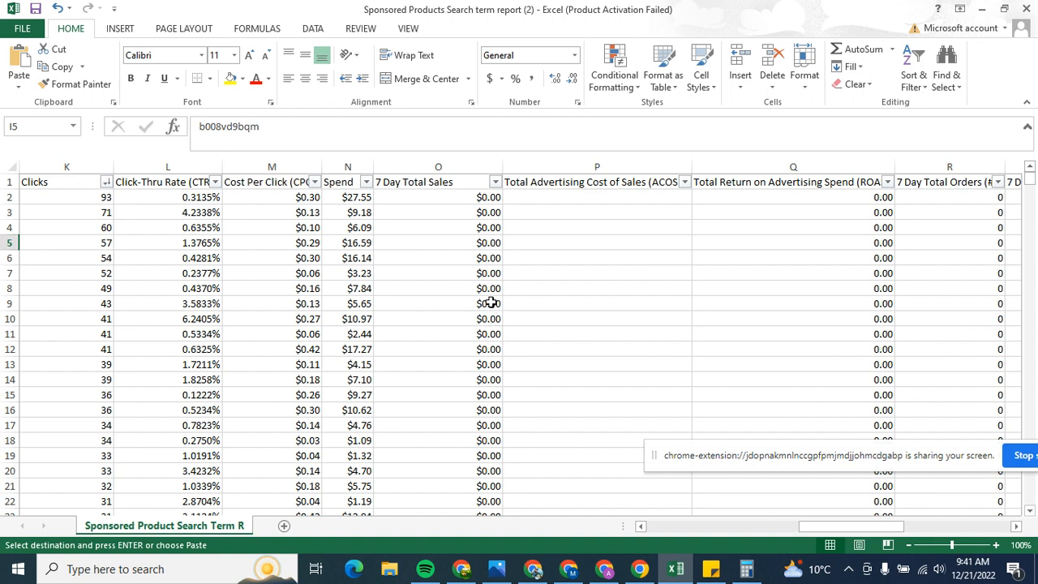
left_click(460, 569)
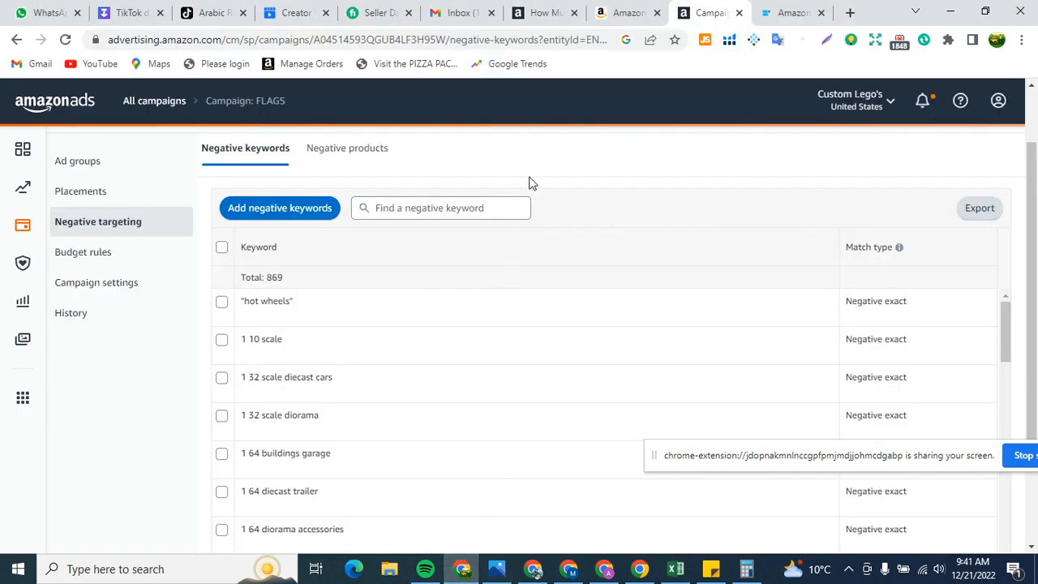